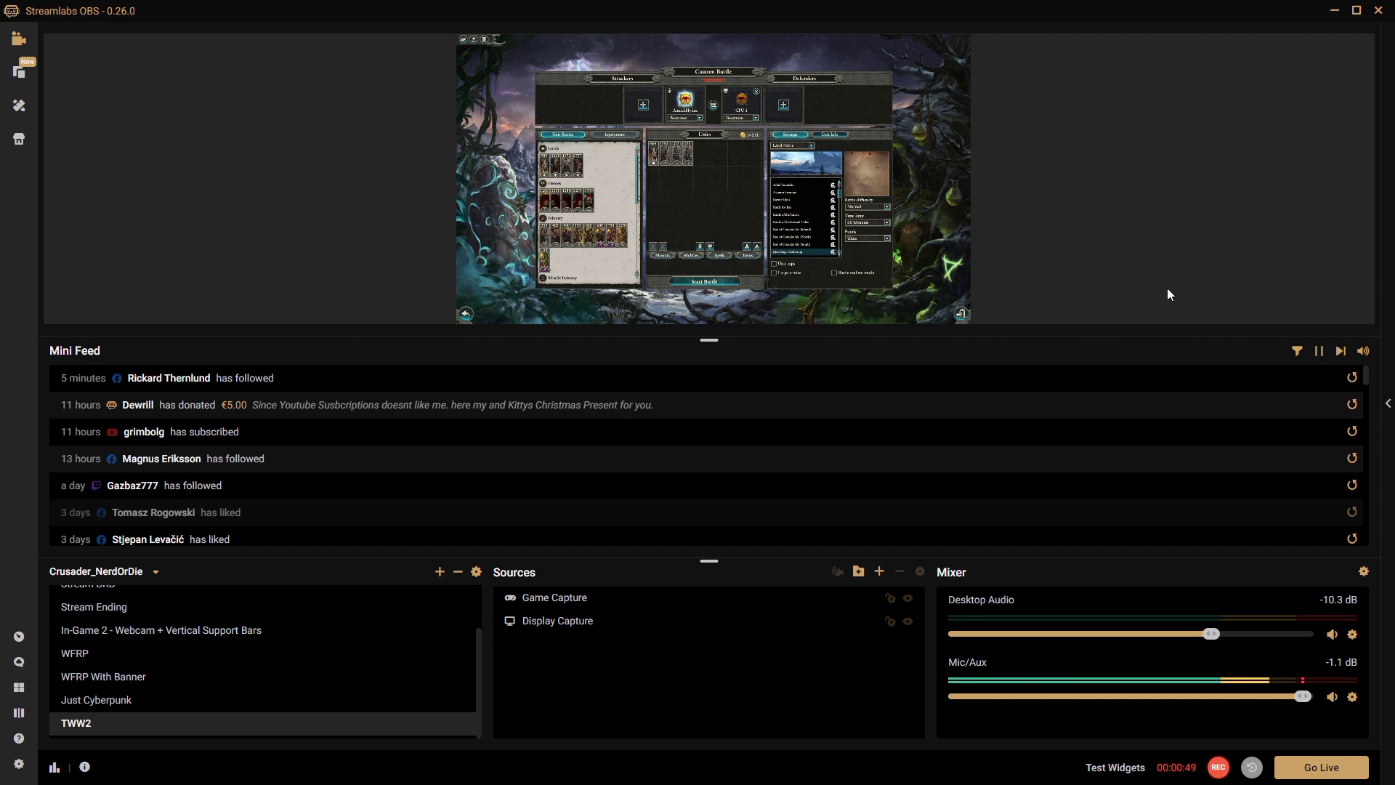
# - Review the output, audio and video settings, including the encoder options and frame rate
pyautogui.click(18, 763)
pyautogui.click(429, 224)
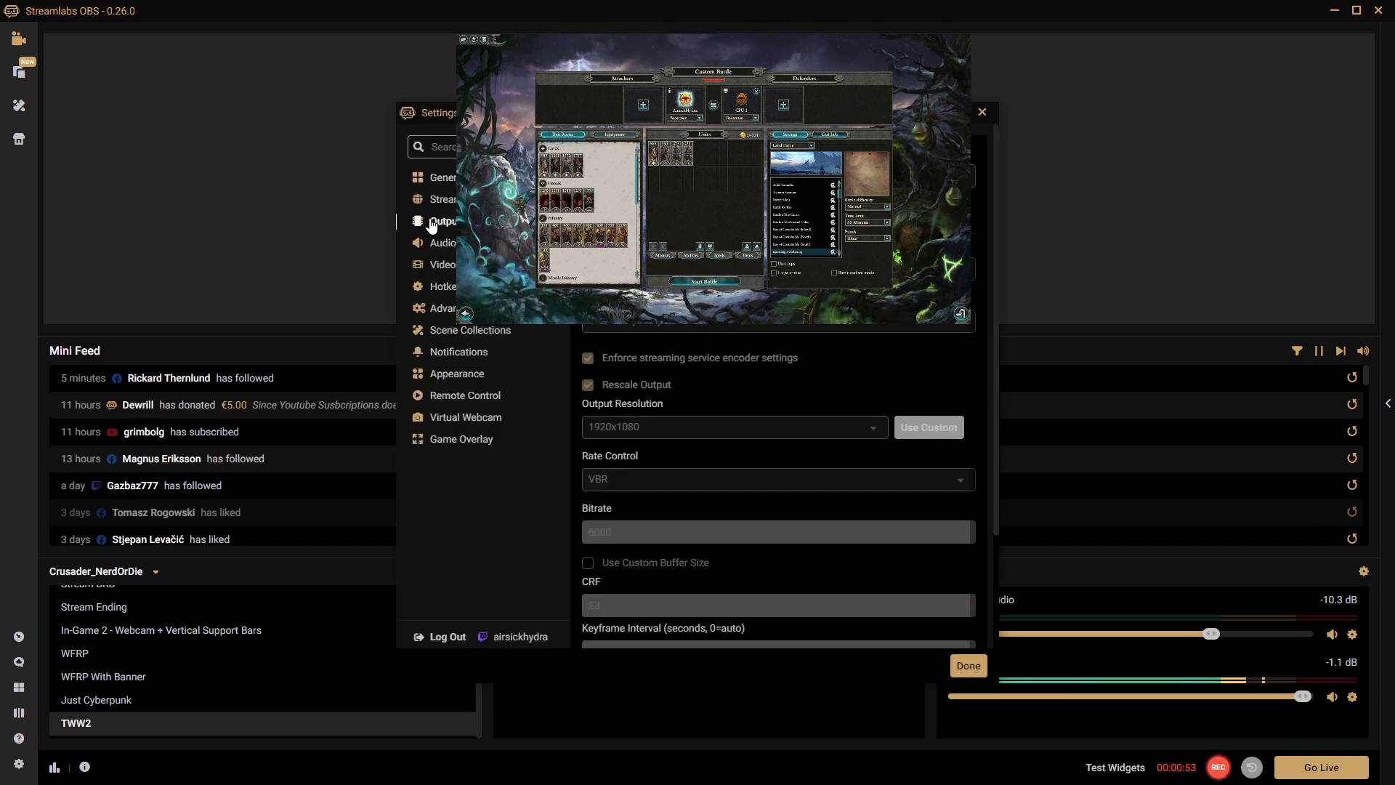
pyautogui.scroll(-10, 714, 442)
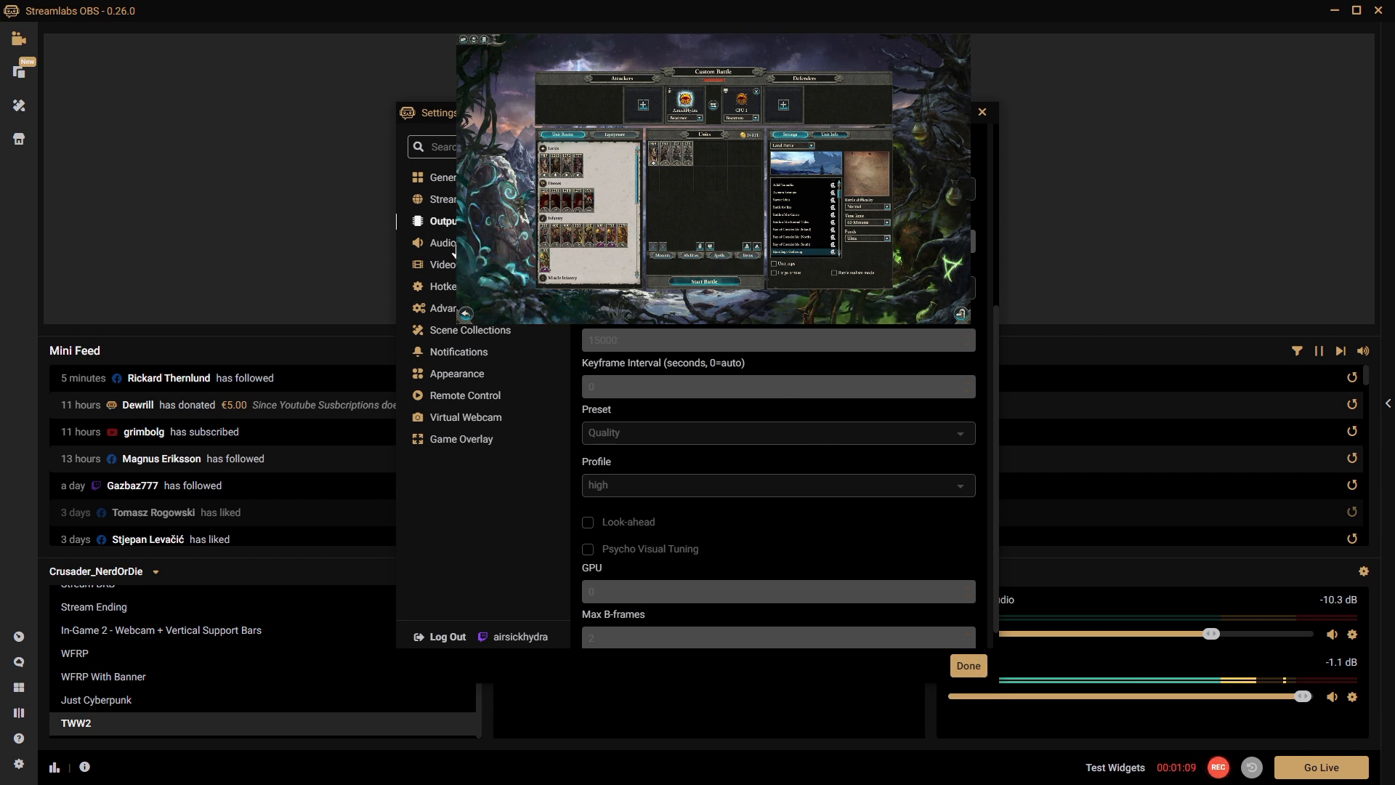
pyautogui.click(476, 244)
pyautogui.click(444, 265)
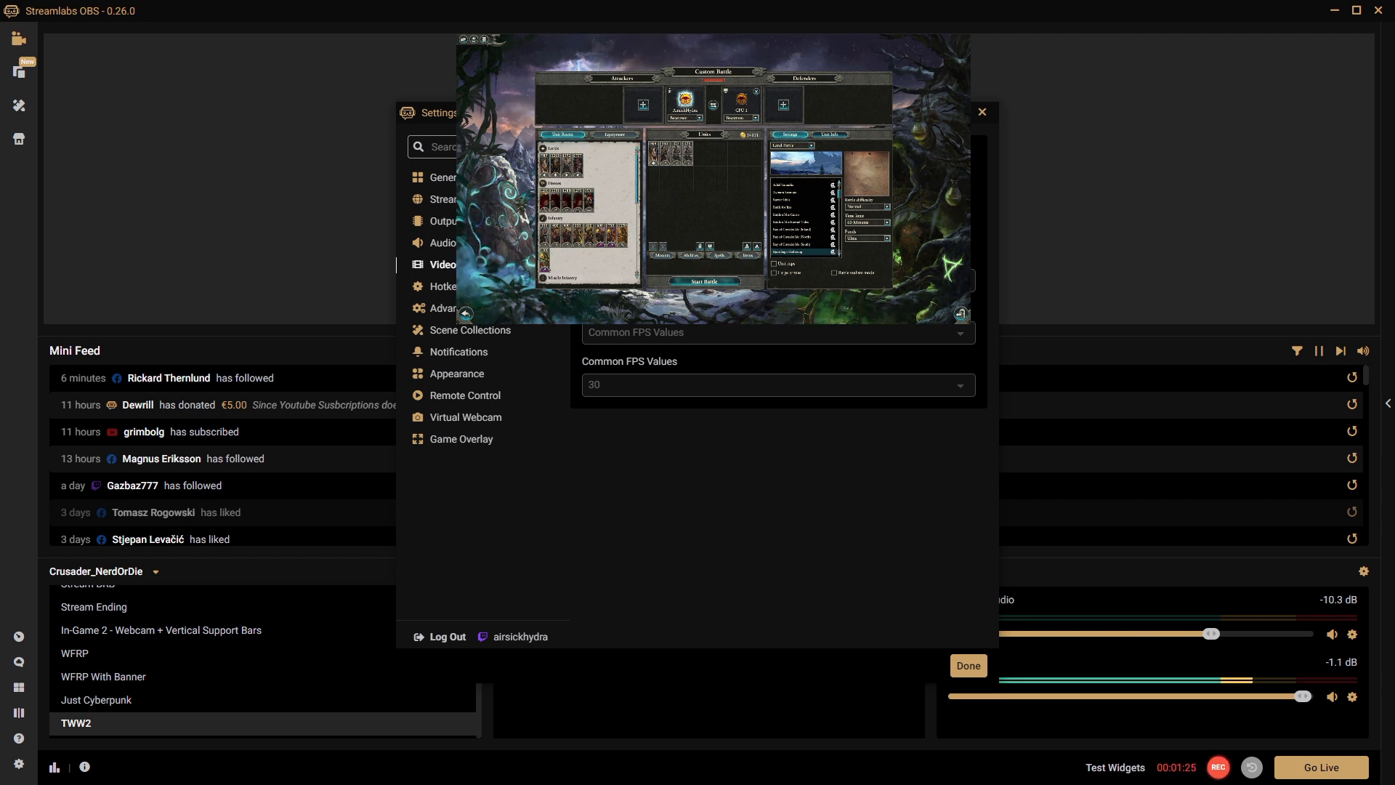
pyautogui.click(981, 113)
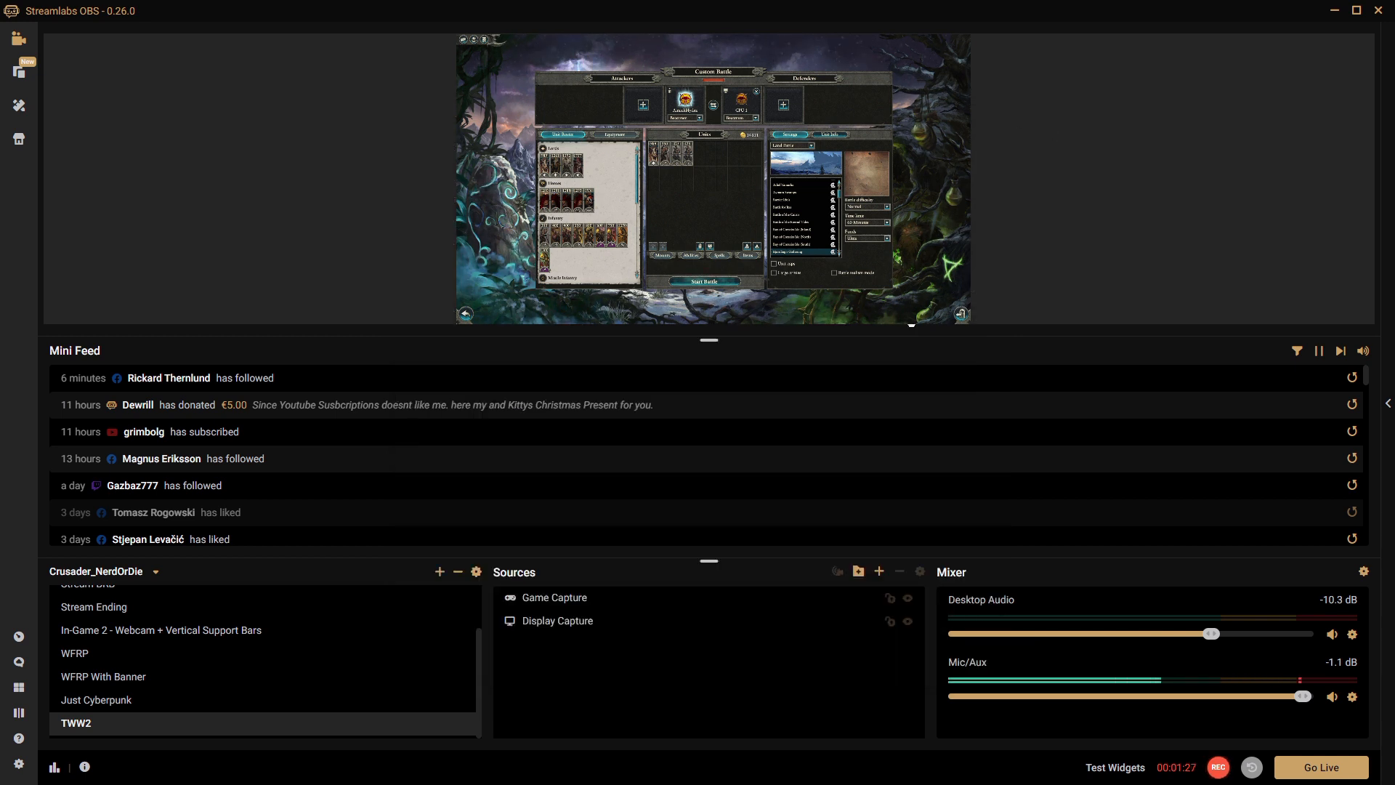
# - Look at the window for adding a source to the TWW2 scene and close it
pyautogui.click(879, 572)
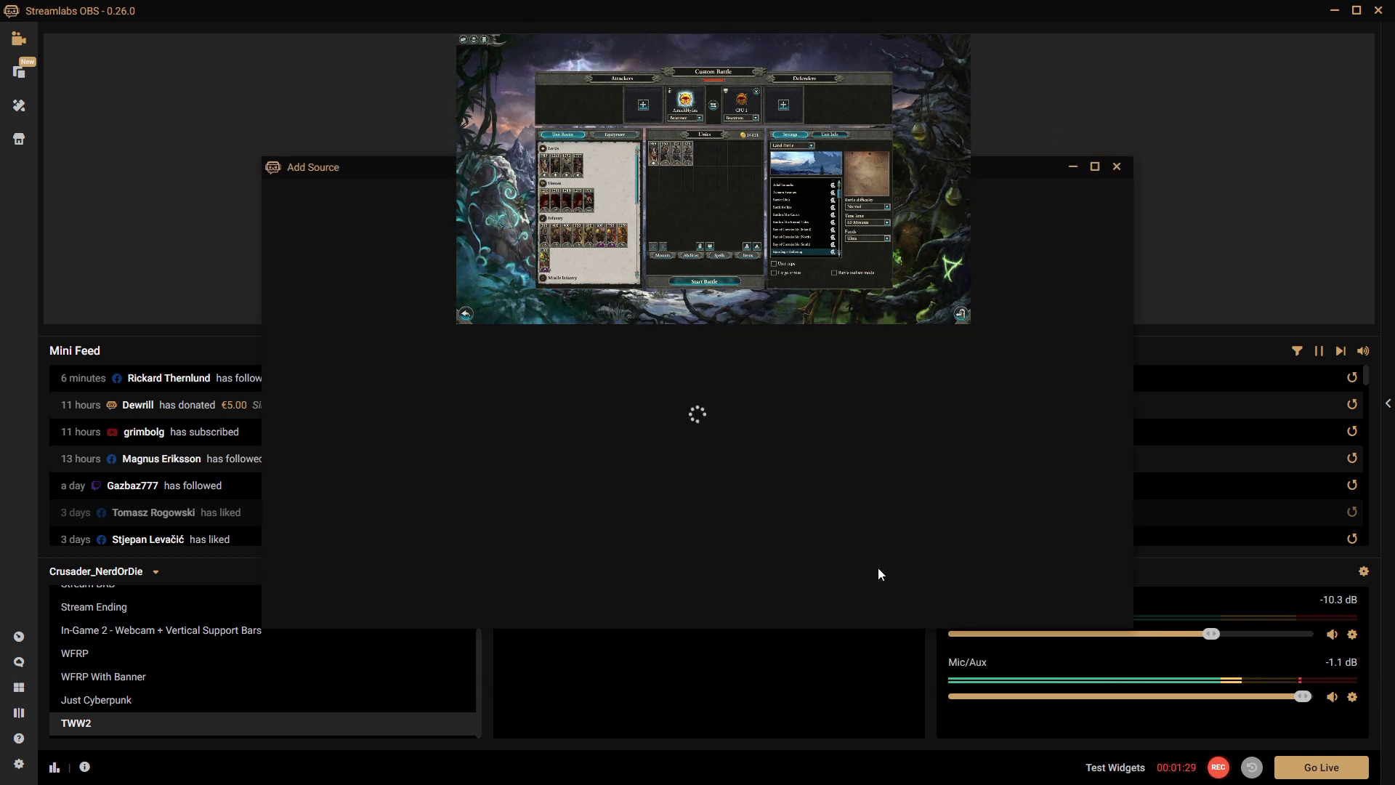
pyautogui.click(1117, 168)
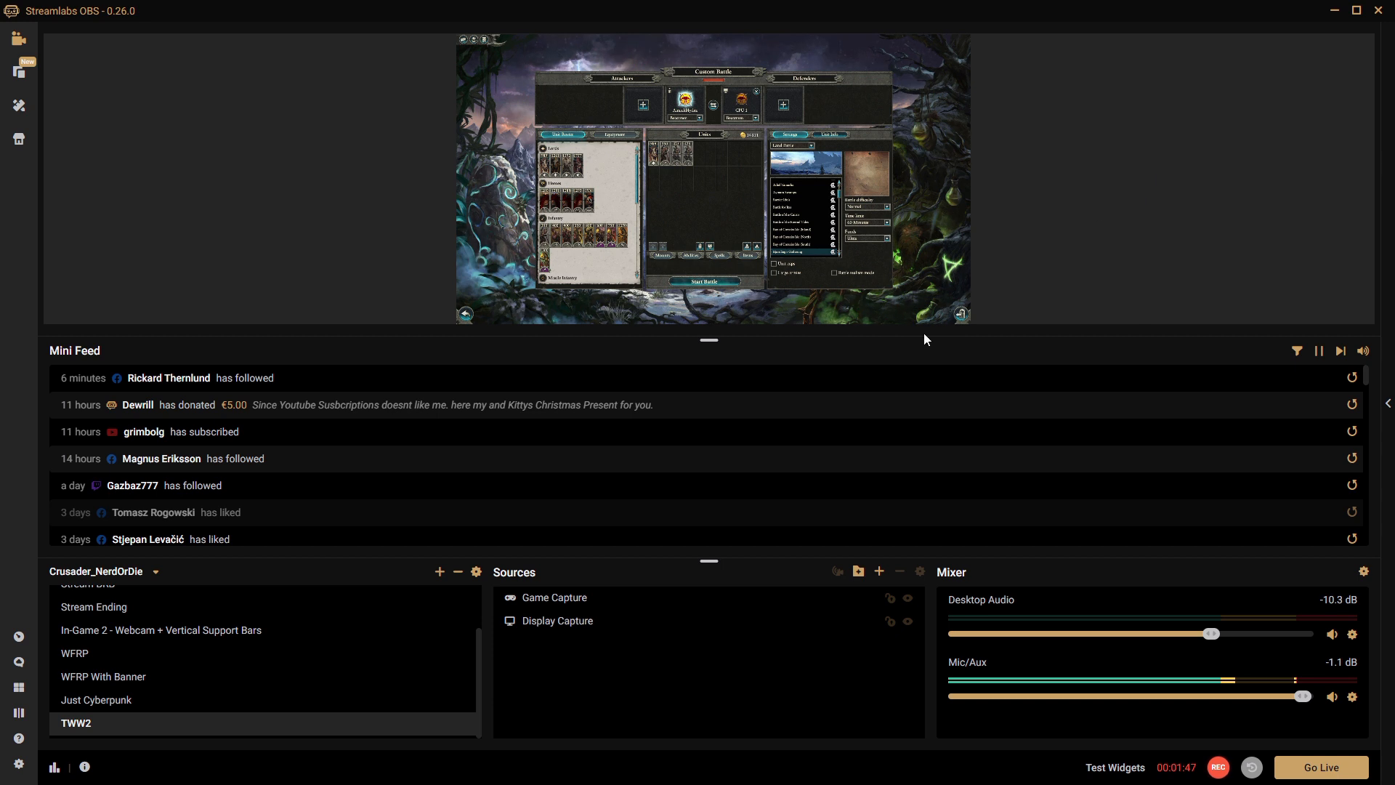
# - Review the streaming destinations and the output resolution, rate control and bitrate settings
pyautogui.click(18, 765)
pyautogui.click(438, 201)
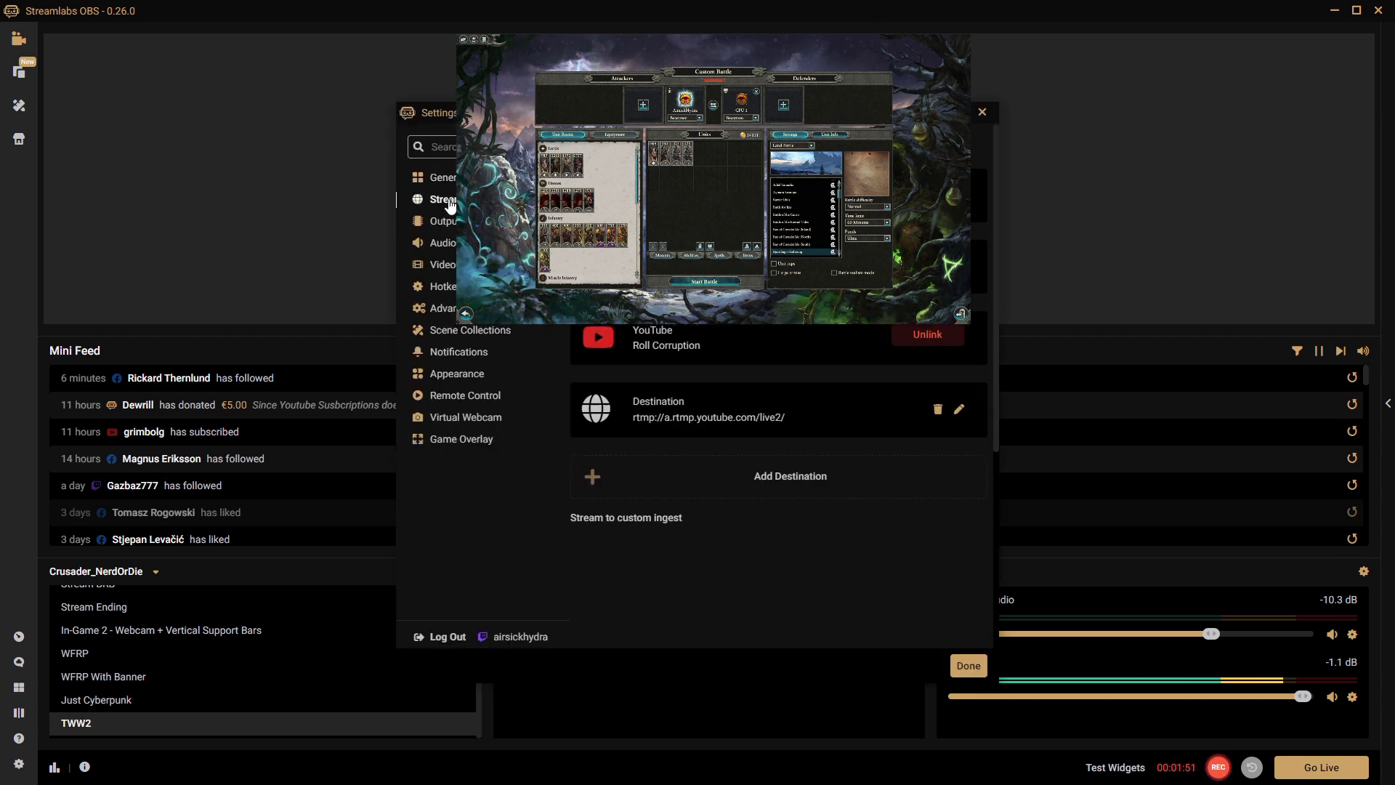
pyautogui.click(445, 222)
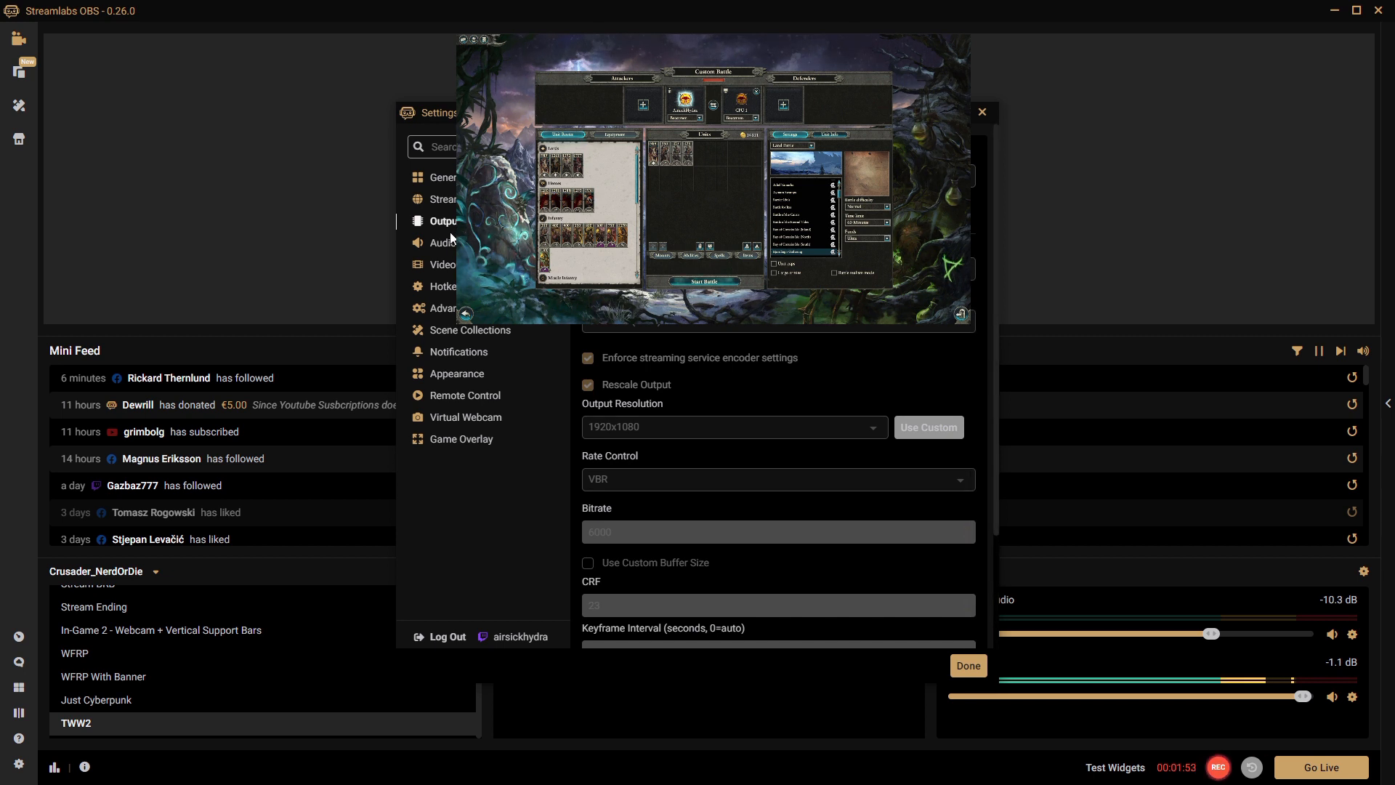
pyautogui.scroll(-3, 690, 392)
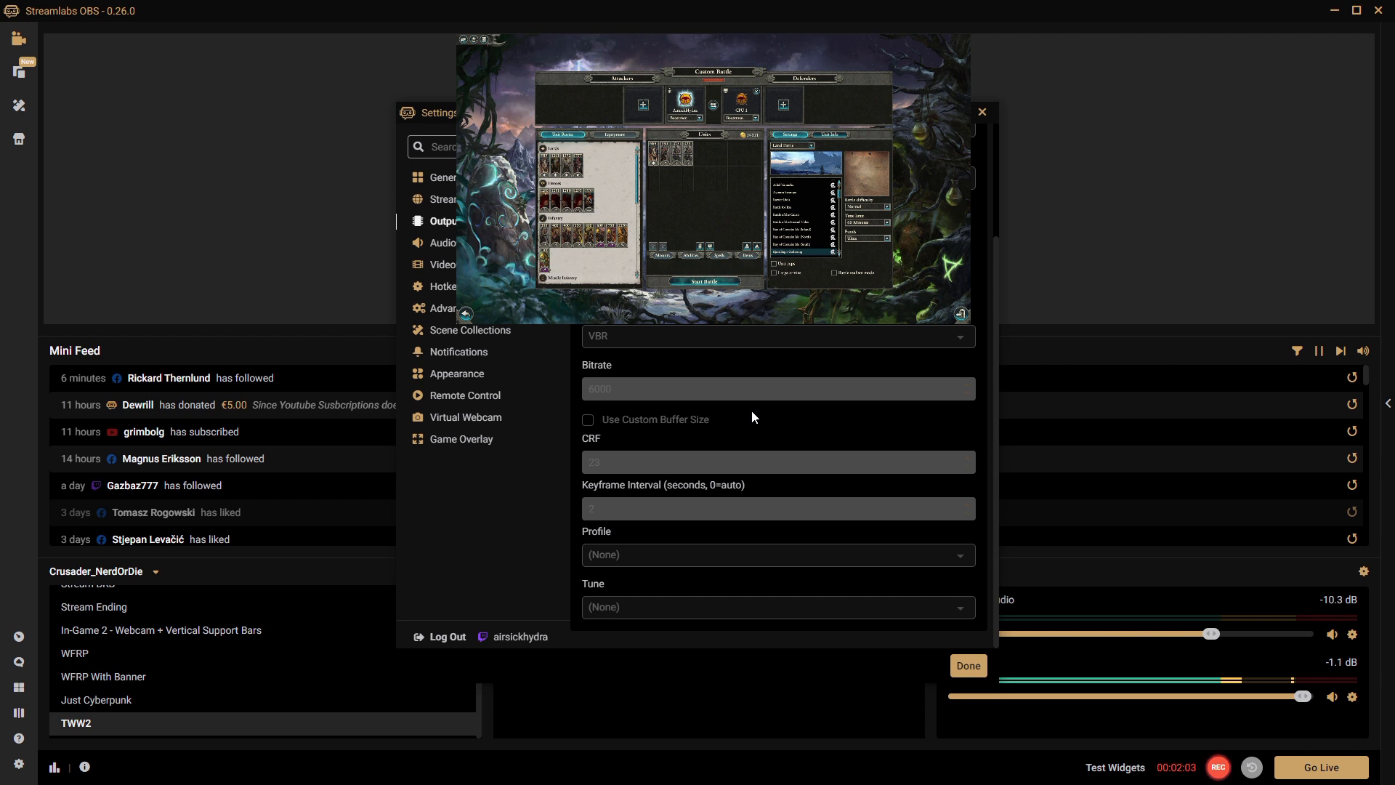
pyautogui.click(982, 111)
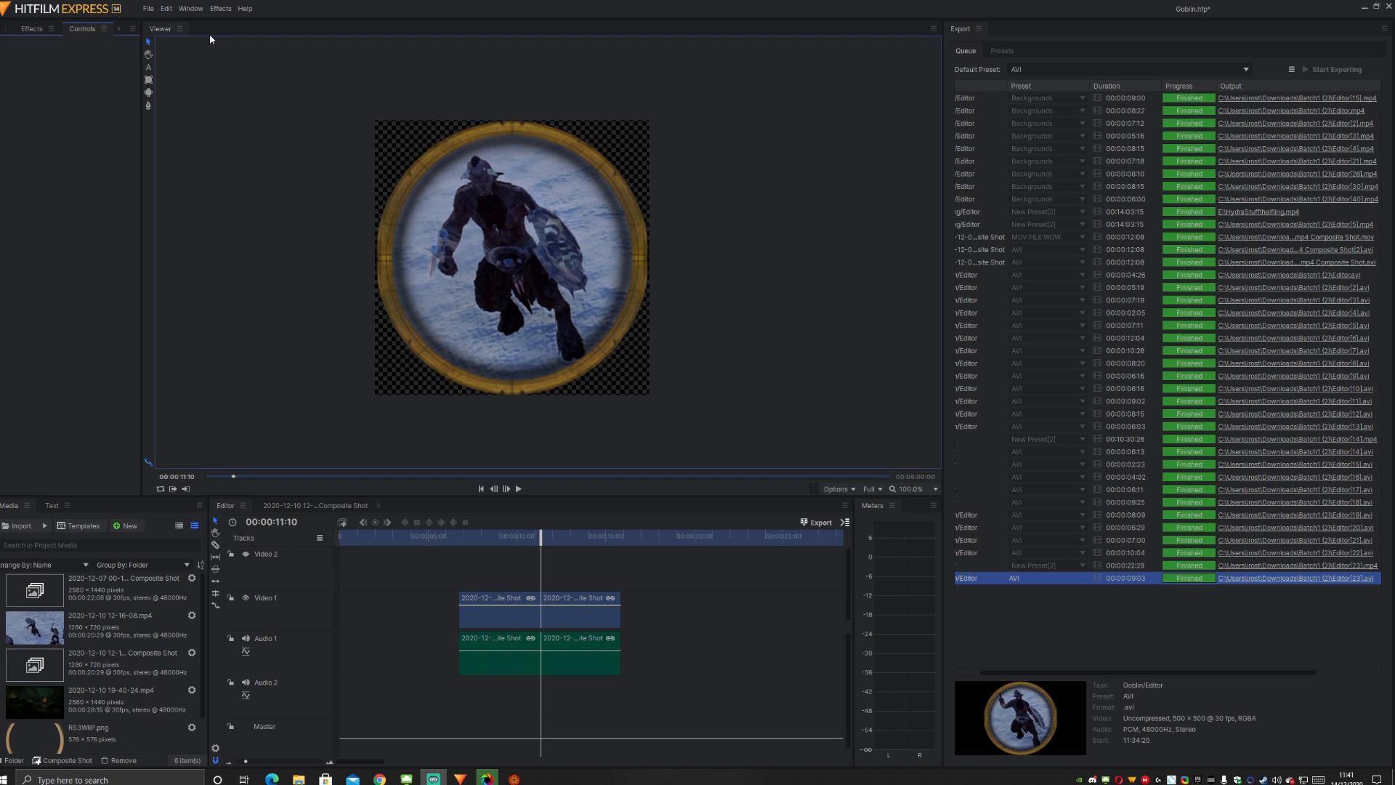
# - In HitFilm Express, start a new project and discard the changes to the current one
pyautogui.click(148, 9)
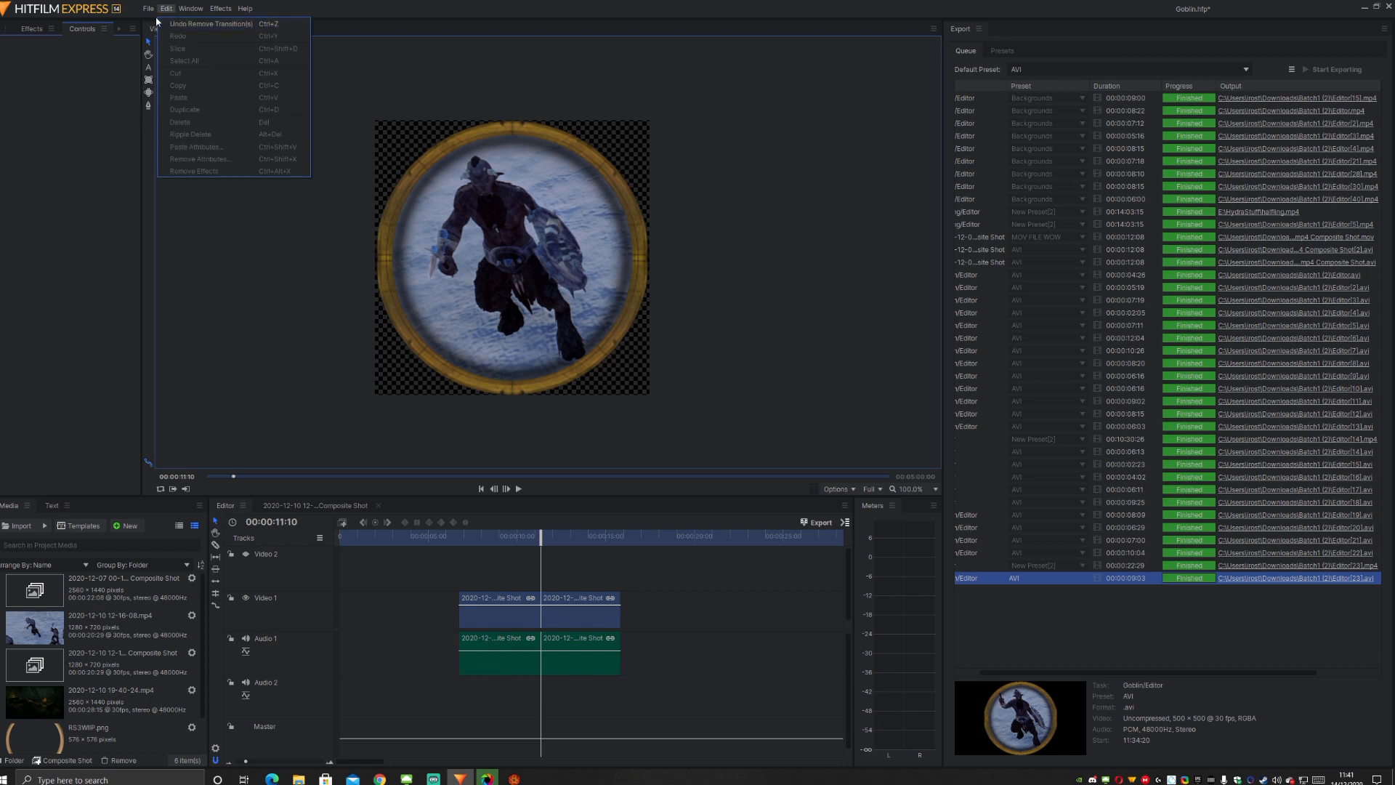
pyautogui.click(214, 71)
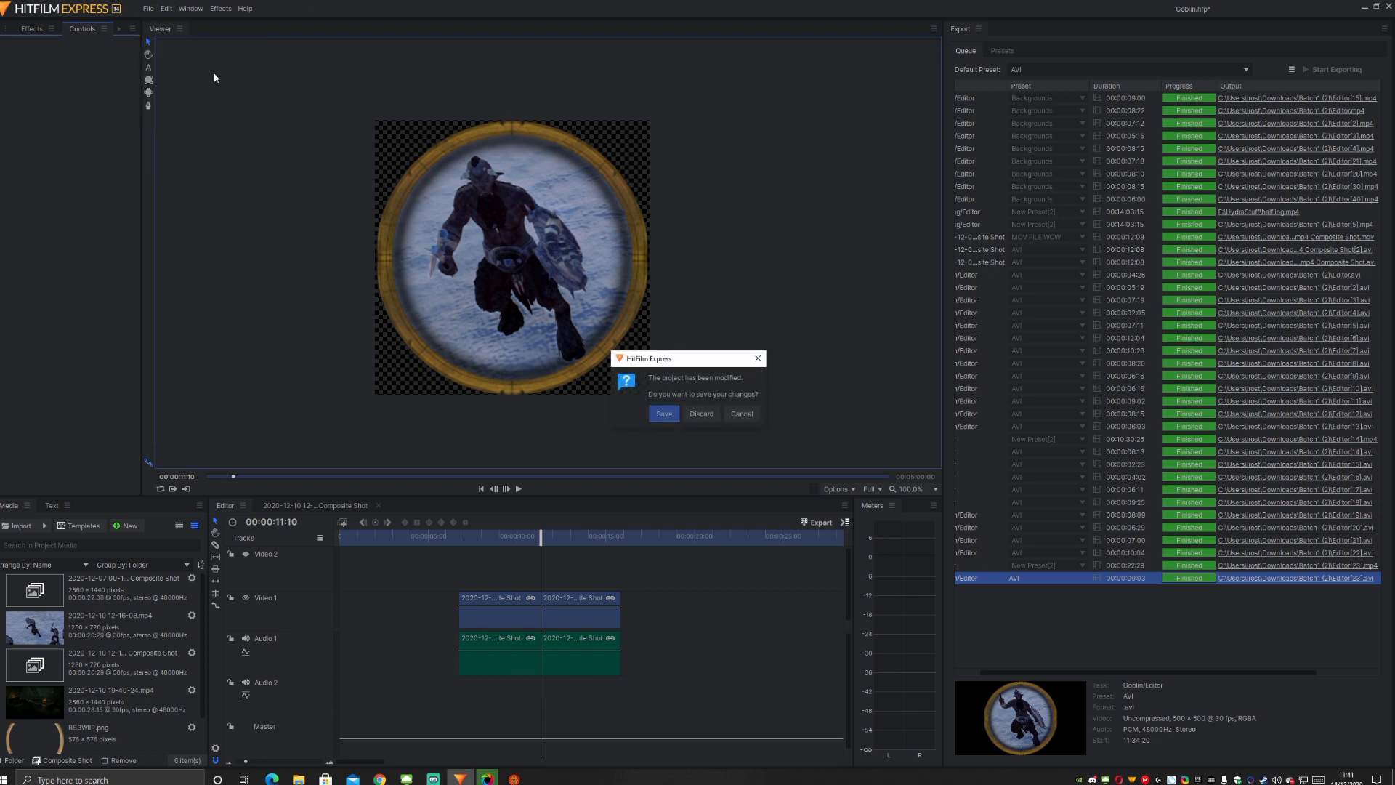
pyautogui.click(706, 418)
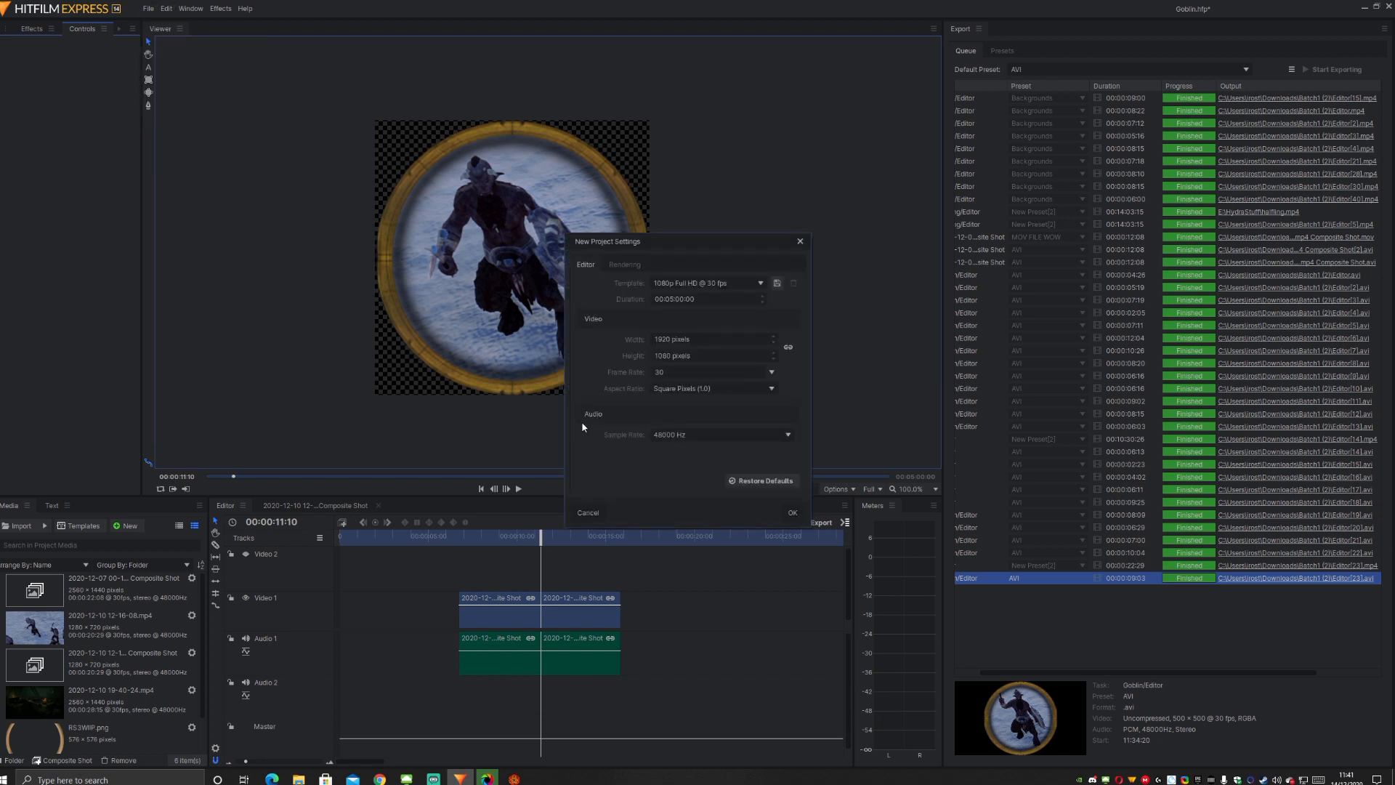
# - Set the new project's width and height to 500 pixels, keep the frame rate at 30, and create the project
pyautogui.click(710, 339)
pyautogui.write('500')
pyautogui.click(662, 356)
pyautogui.write('500')
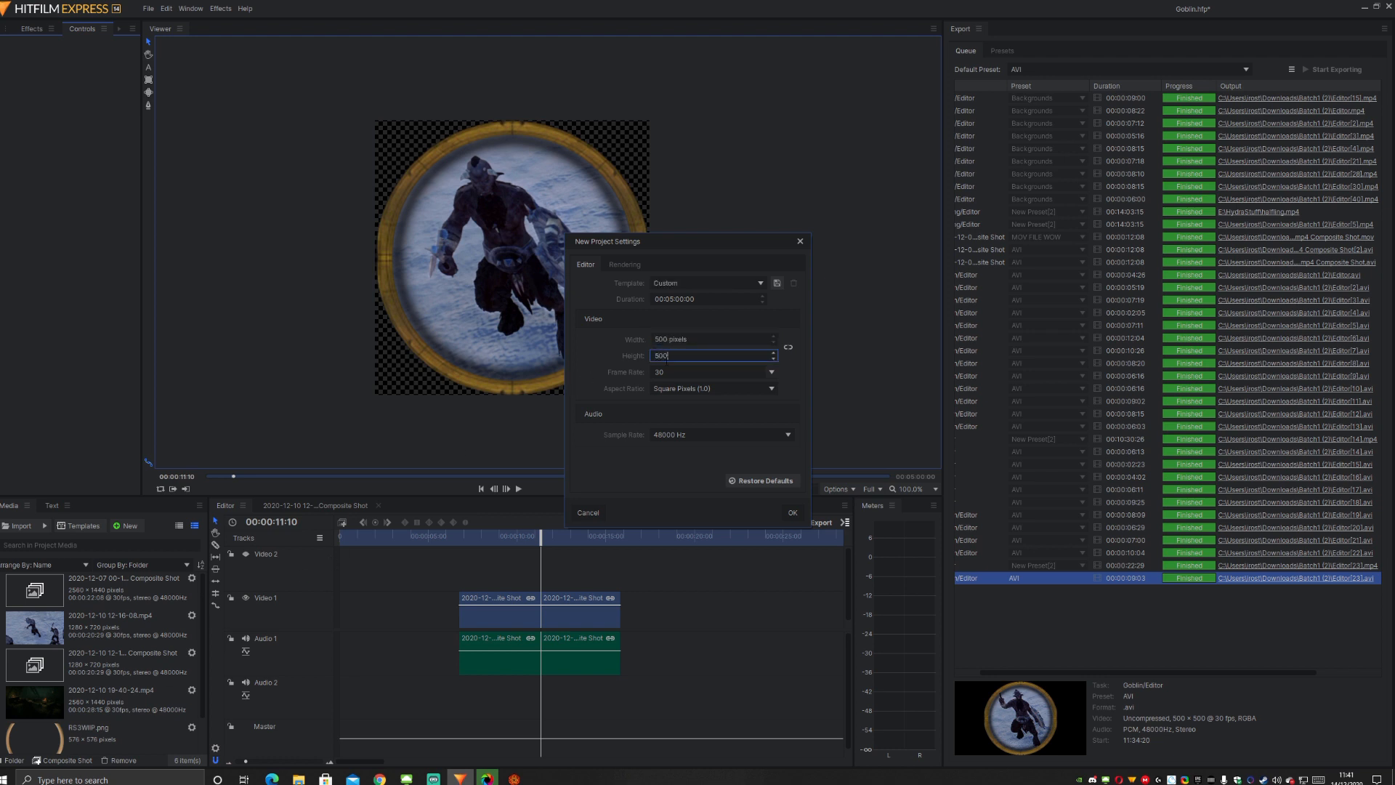
pyautogui.click(680, 372)
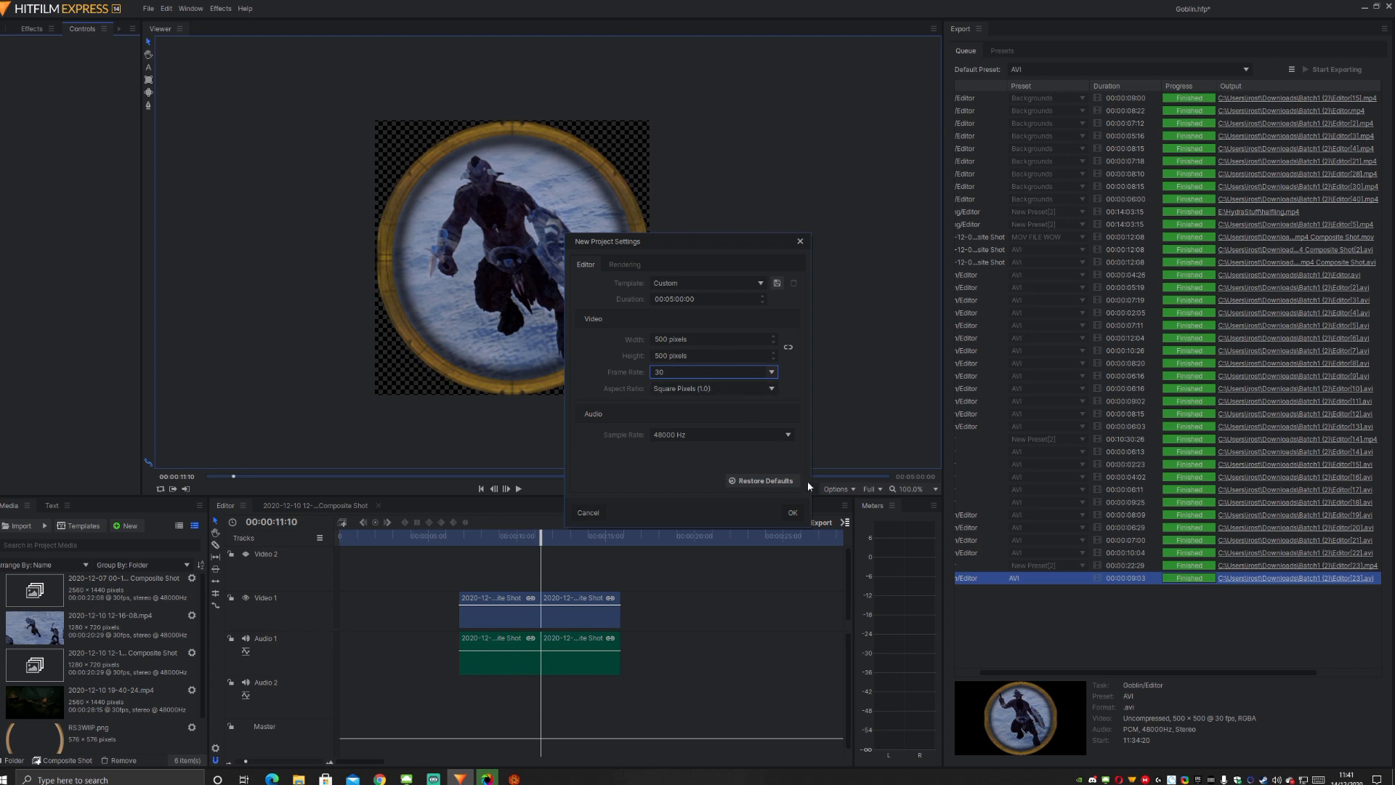
pyautogui.click(792, 513)
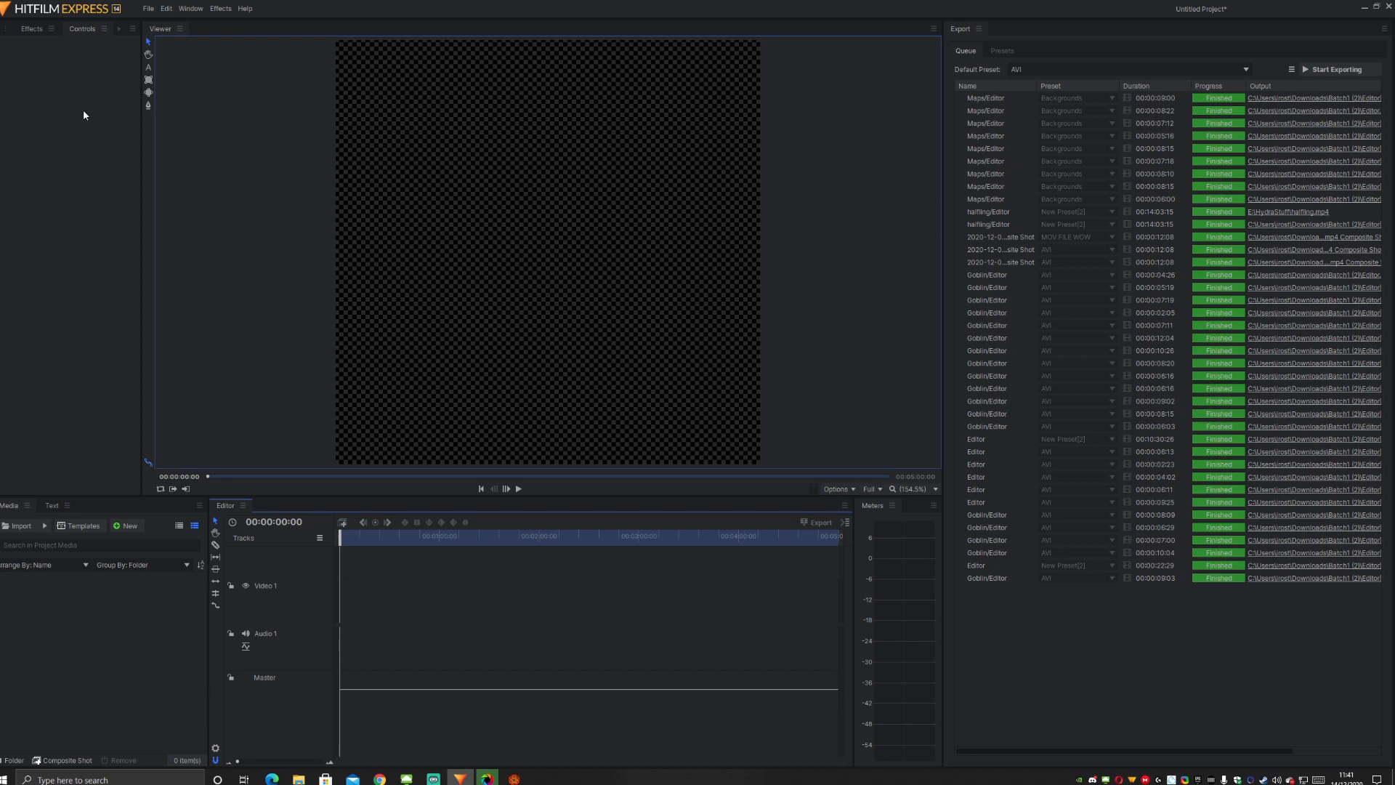
# - Open the Goblin.hfp project
pyautogui.click(148, 9)
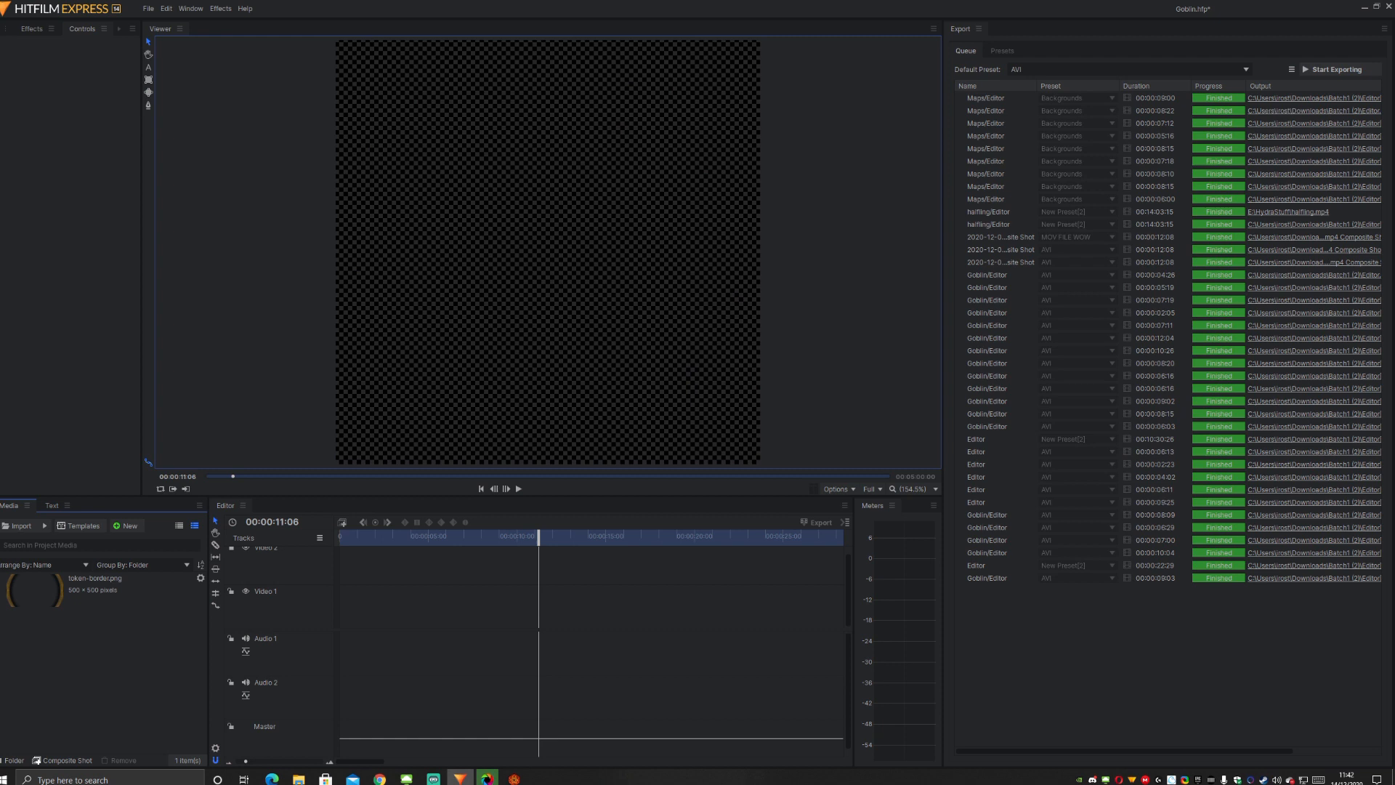
# - Try token-border.png as a clip on the Video 1 track and remove it from the timeline again
pyautogui.click(118, 589)
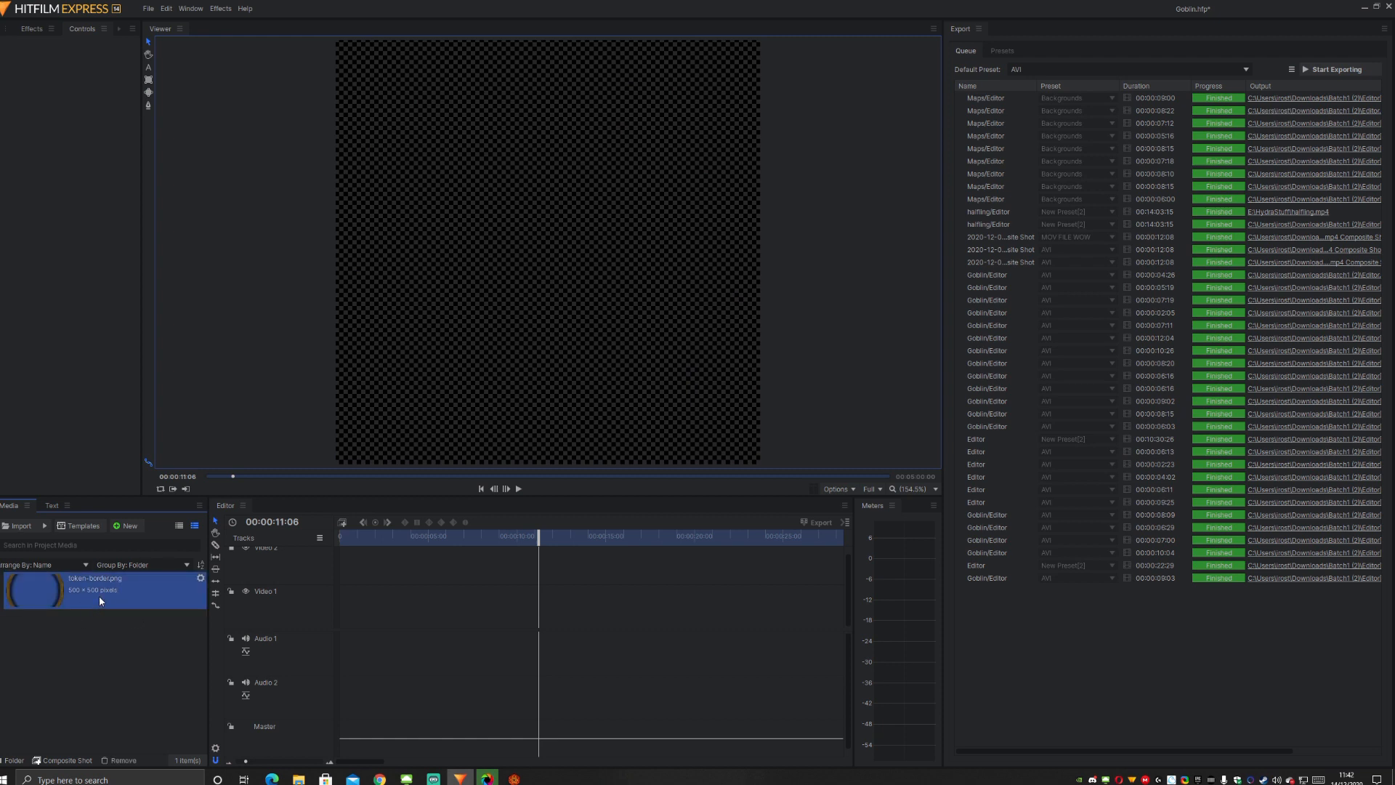
pyautogui.moveTo(98, 596); pyautogui.dragTo(490, 614)
pyautogui.click(812, 401)
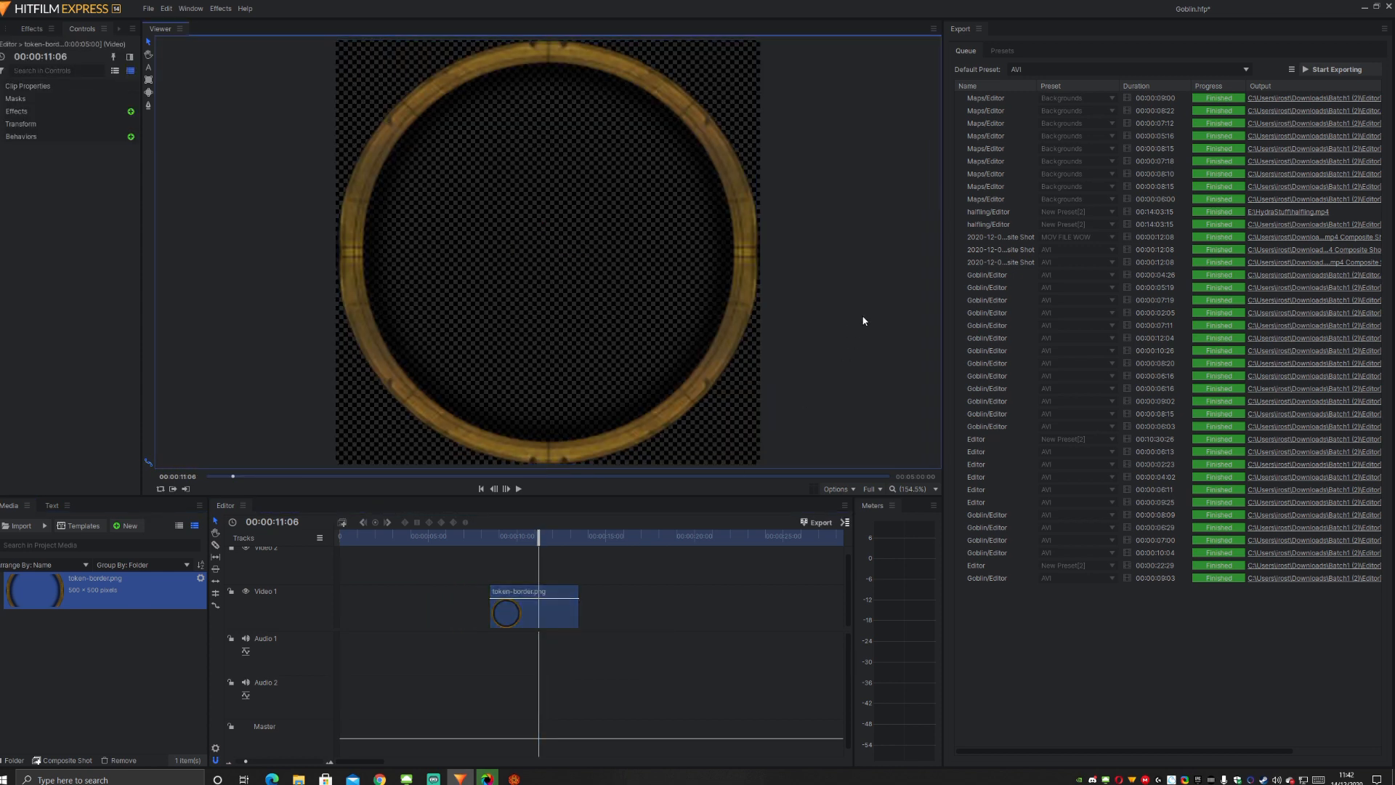
pyautogui.click(570, 591)
pyautogui.press('Delete')
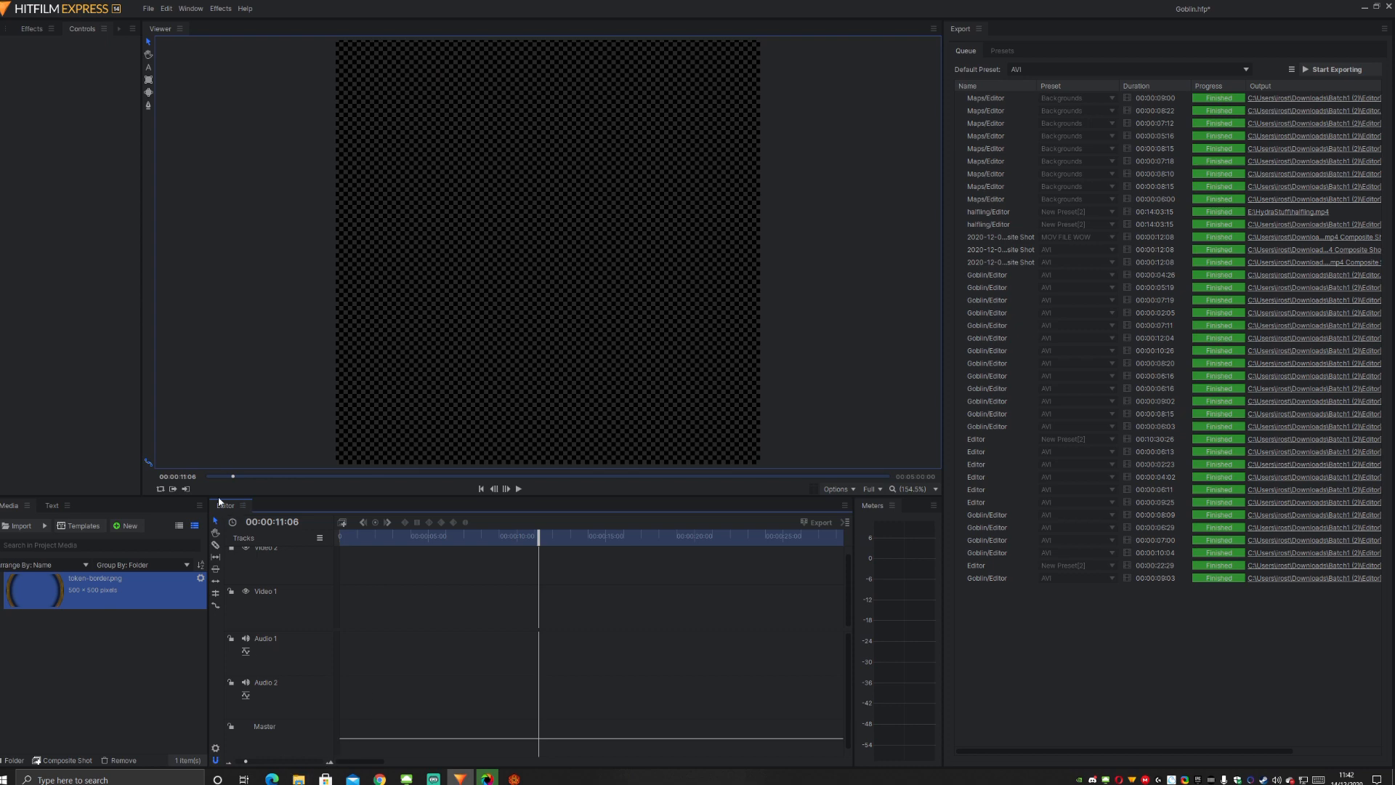
pyautogui.moveTo(331, 626); pyautogui.dragTo(139, 693)
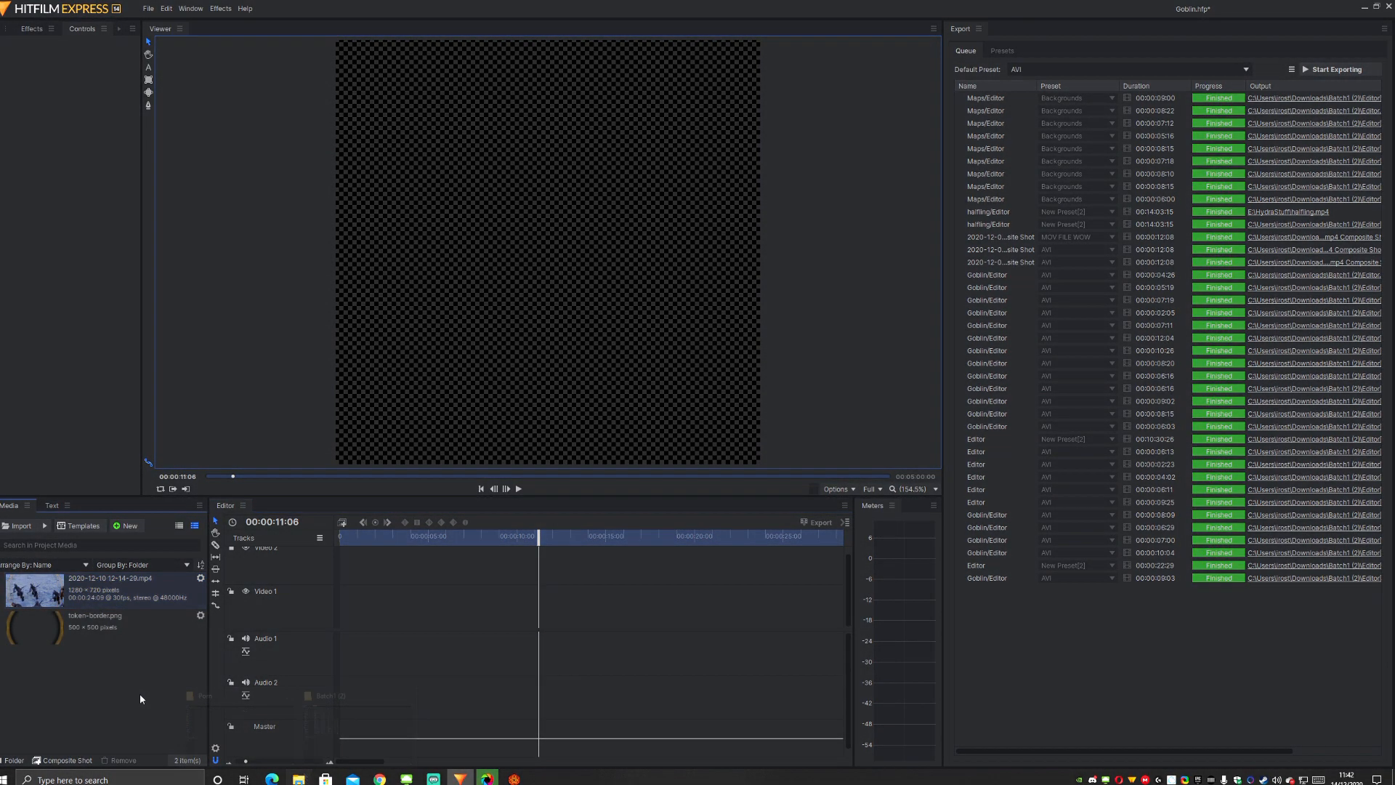
pyautogui.click(139, 693)
pyautogui.click(124, 590)
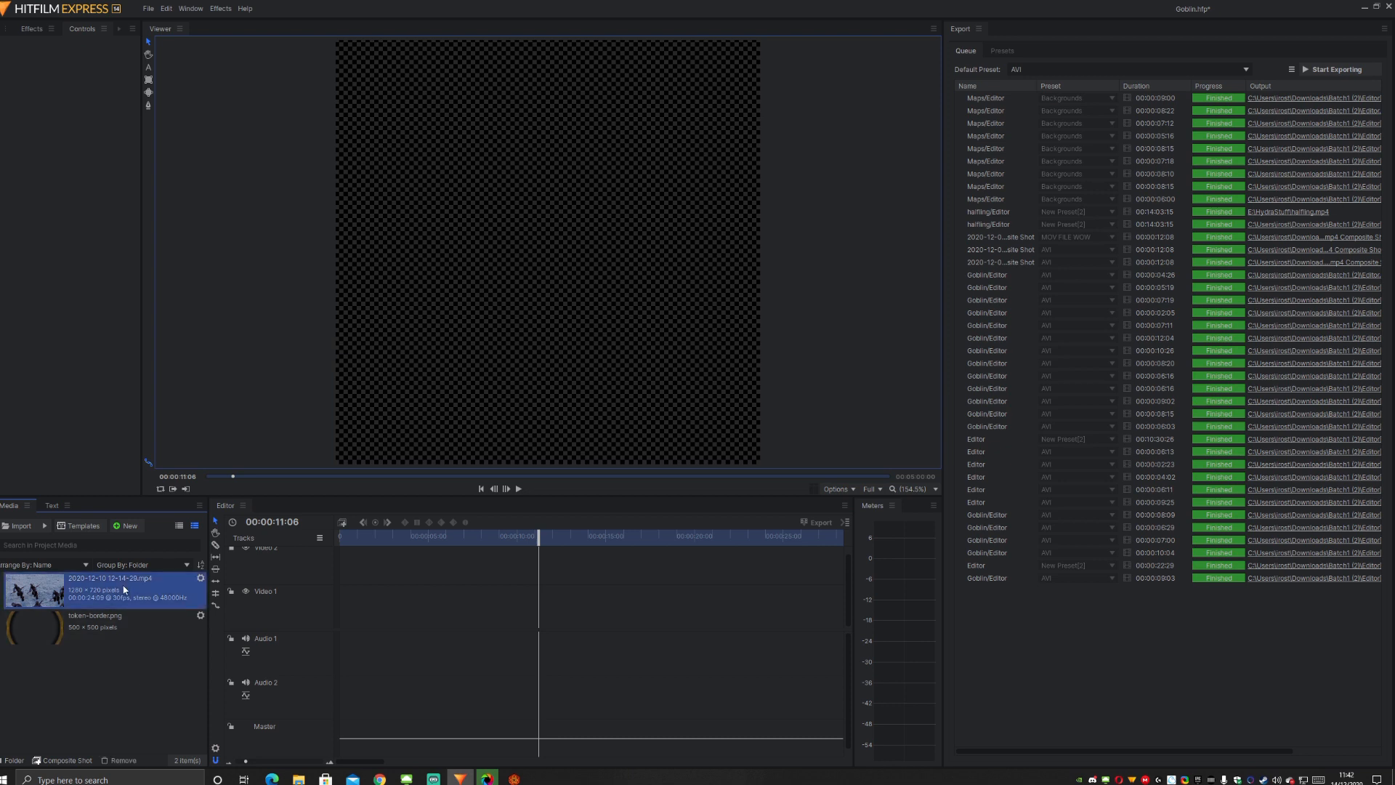
pyautogui.moveTo(103, 591); pyautogui.dragTo(342, 612)
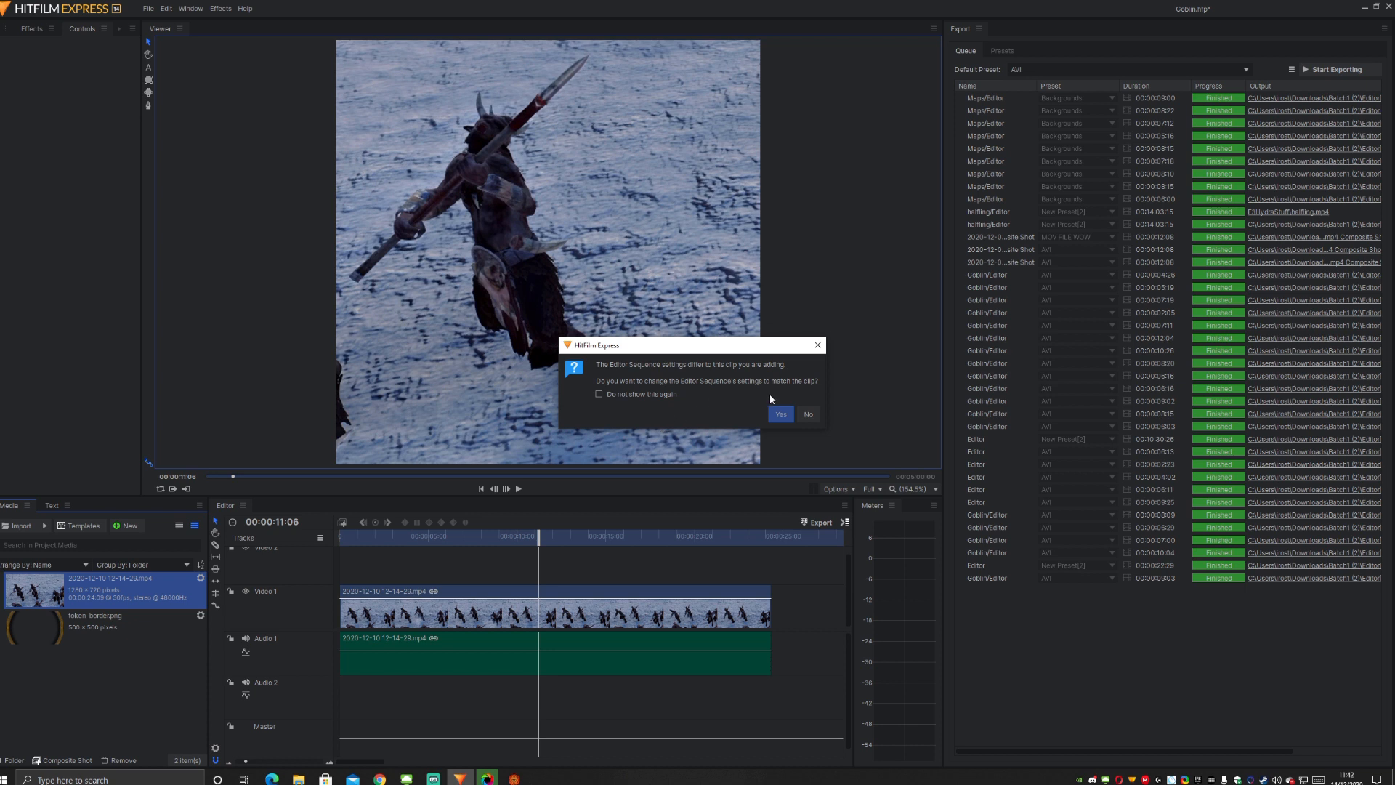
pyautogui.click(808, 415)
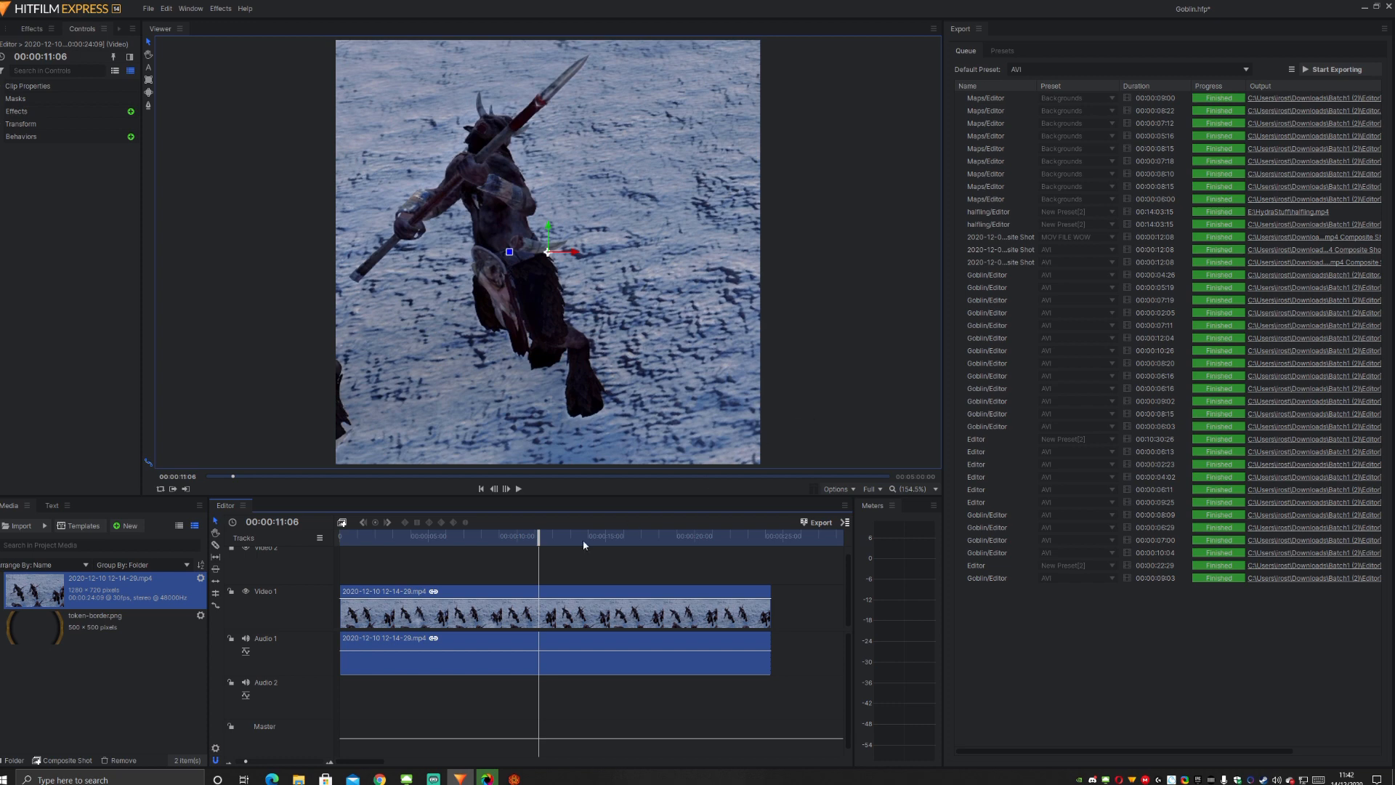
# - Shift the video clip to the right in the frame and make it a composite shot with the selected clip's properties and Leave Here
pyautogui.moveTo(579, 253); pyautogui.dragTo(619, 262)
pyautogui.rightClick(498, 590)
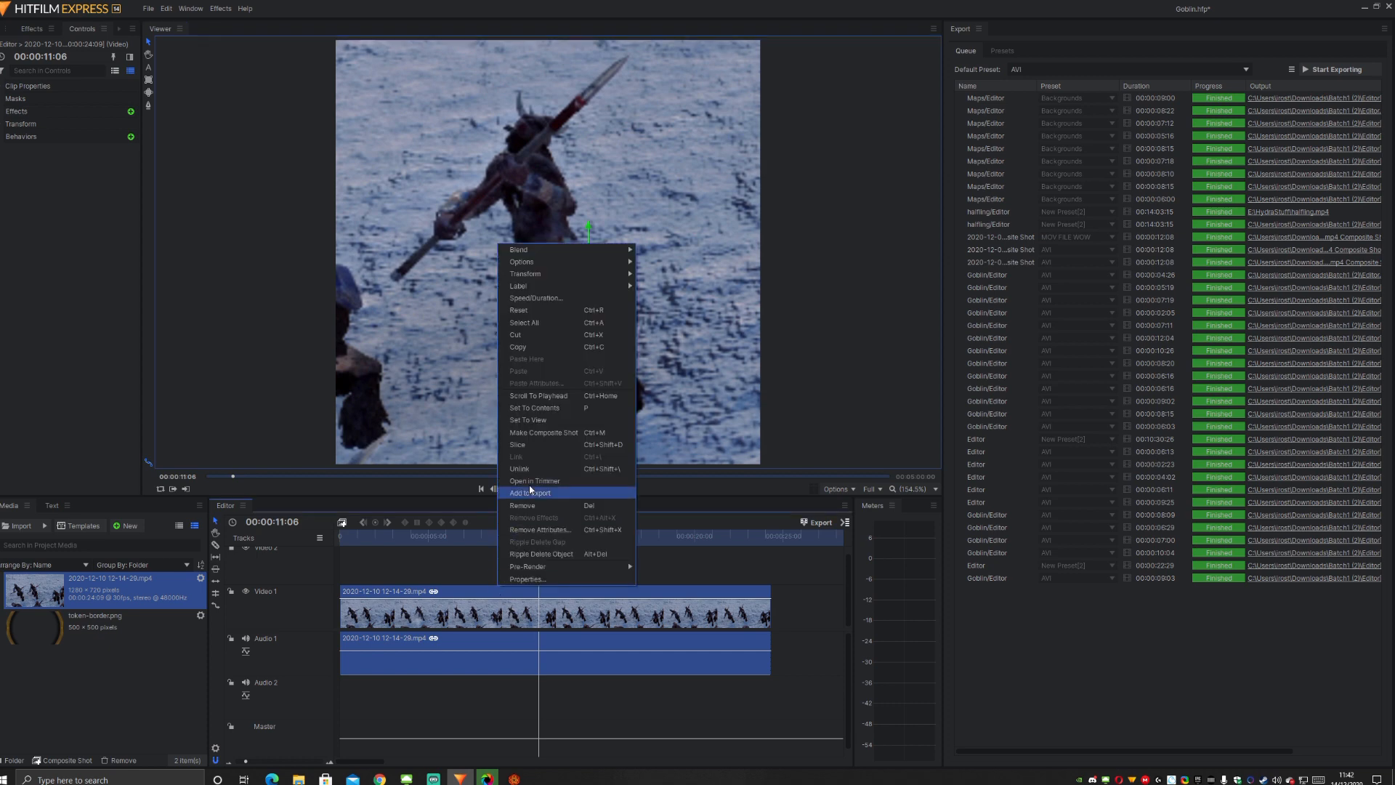
pyautogui.click(554, 433)
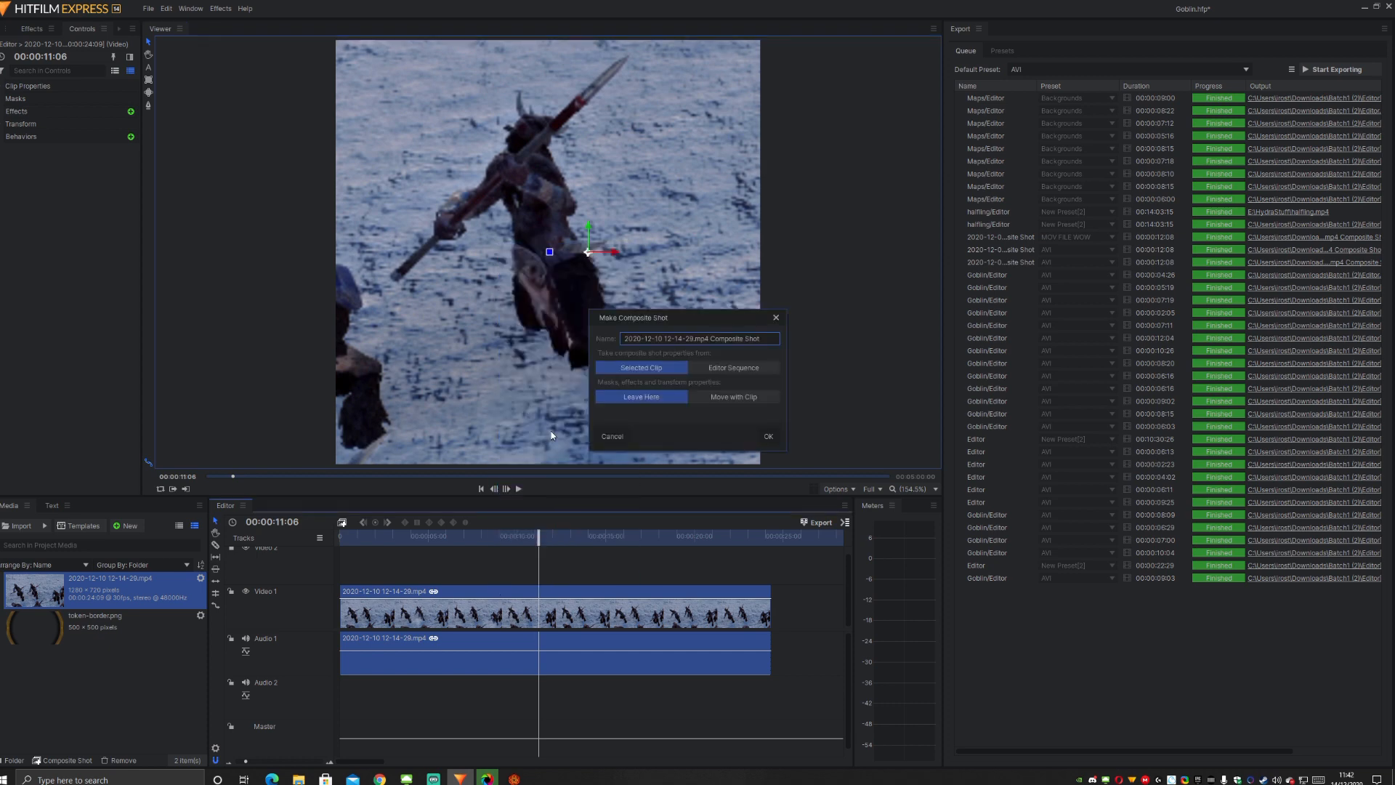
pyautogui.click(766, 434)
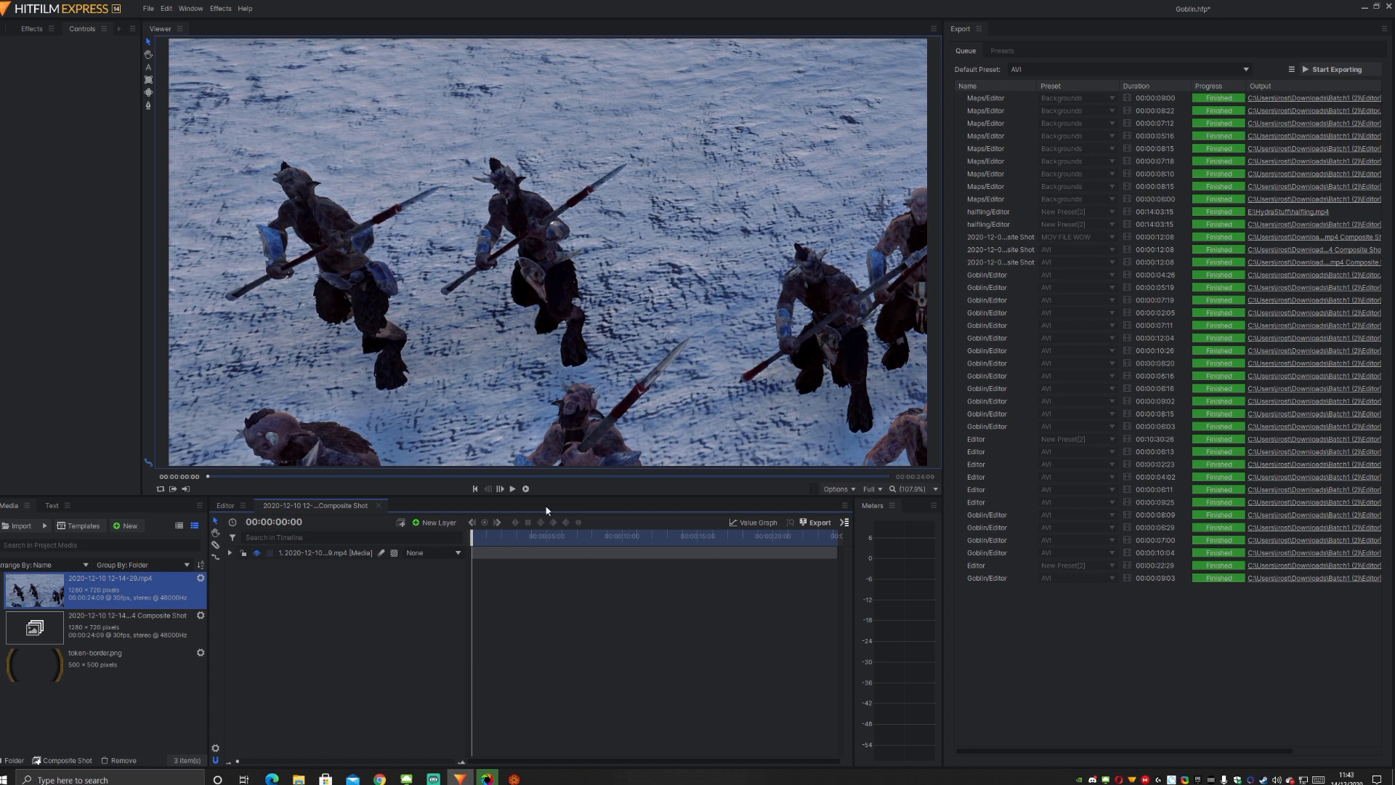
# - Add token-border.png to the composite shot as a layer above the video
pyautogui.moveTo(121, 654); pyautogui.dragTo(309, 554)
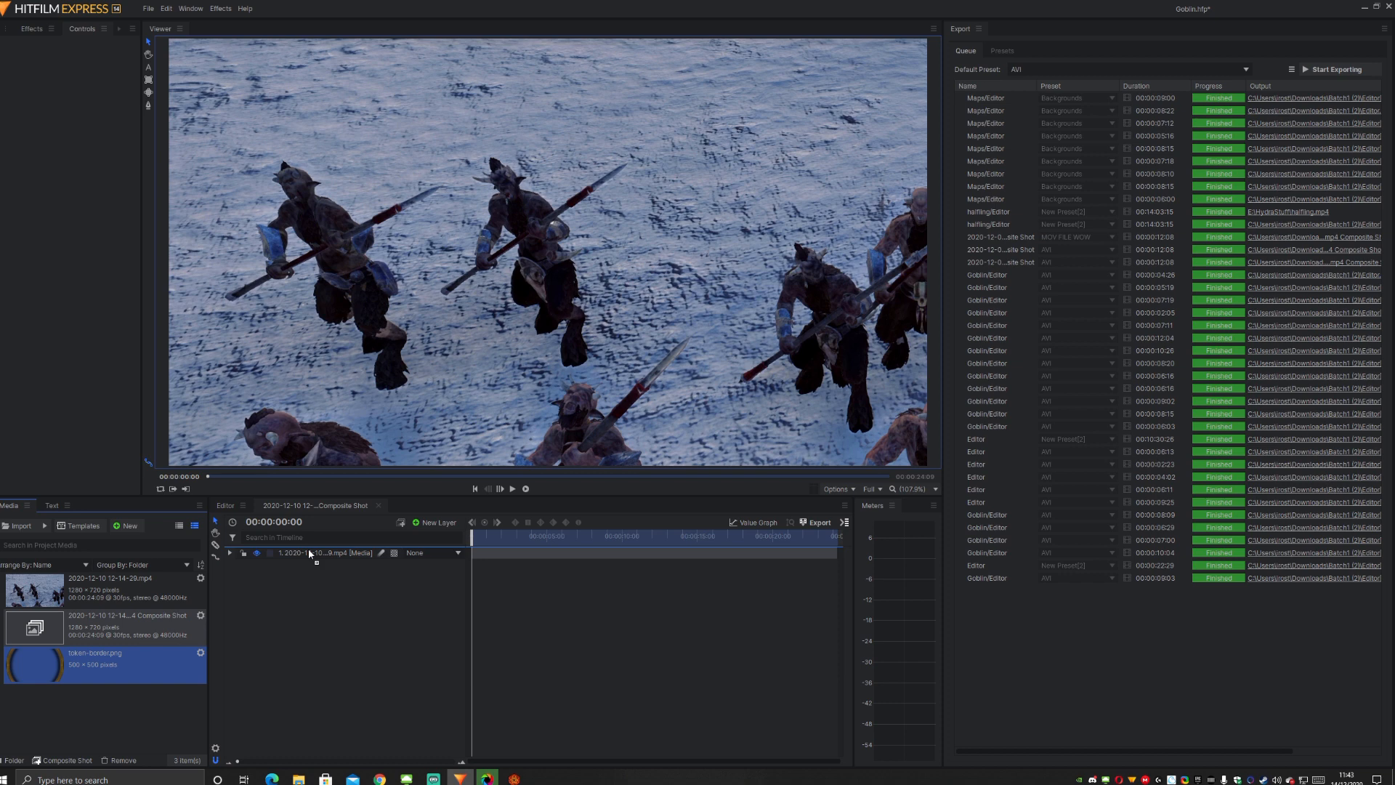
pyautogui.moveTo(309, 553); pyautogui.dragTo(309, 554)
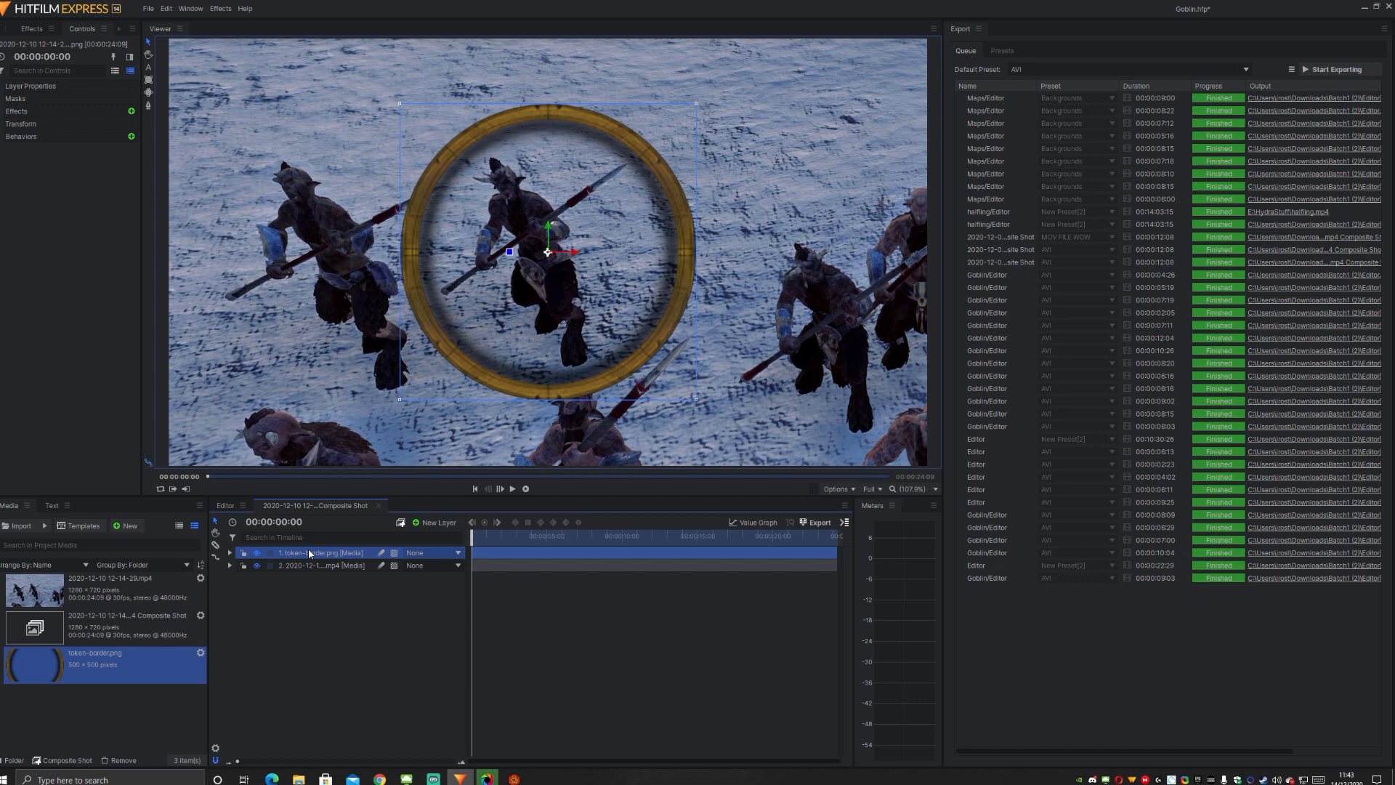
# - In the editor sequence, move the composite shot back left so the token ring is centred in the square frame
pyautogui.click(225, 505)
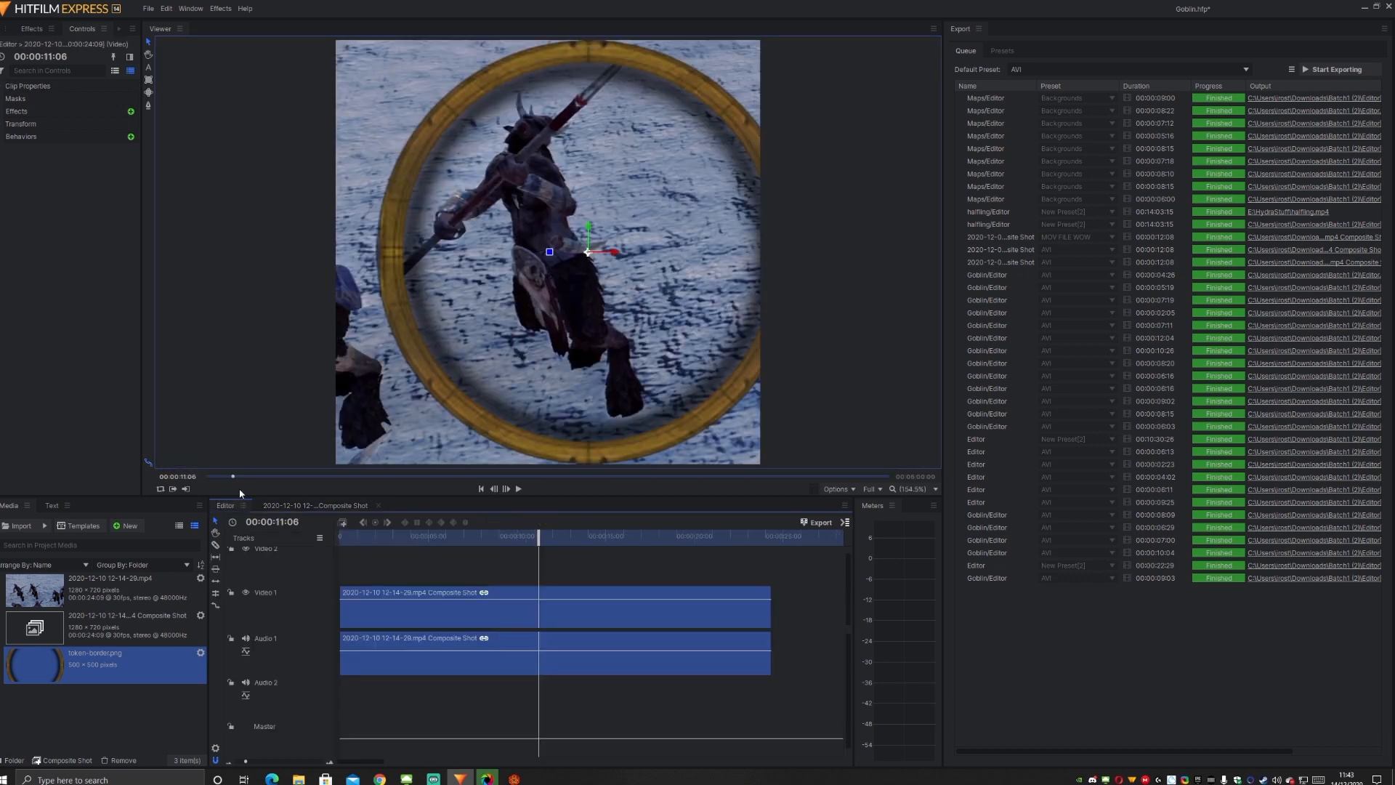
pyautogui.moveTo(619, 253); pyautogui.dragTo(578, 260)
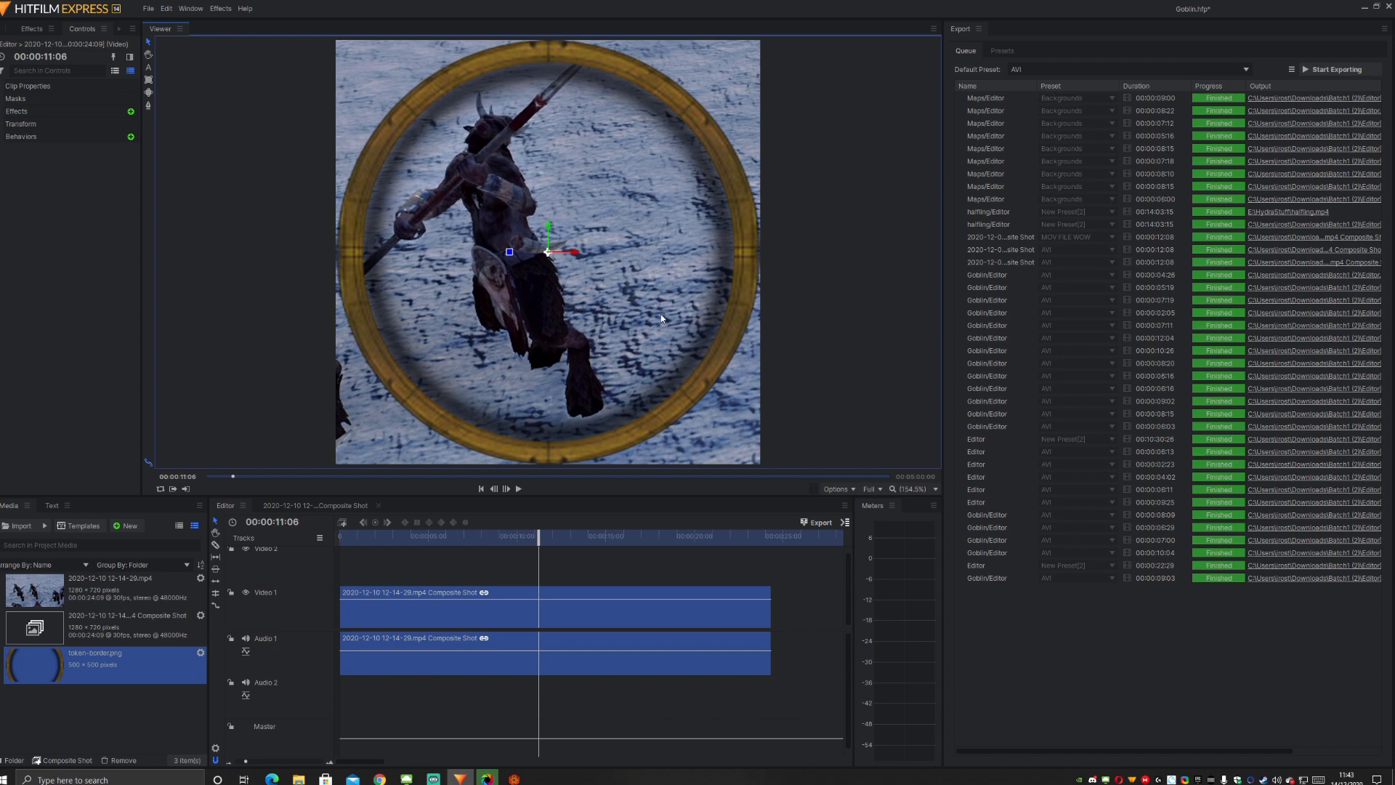
pyautogui.scroll(-1, 661, 317)
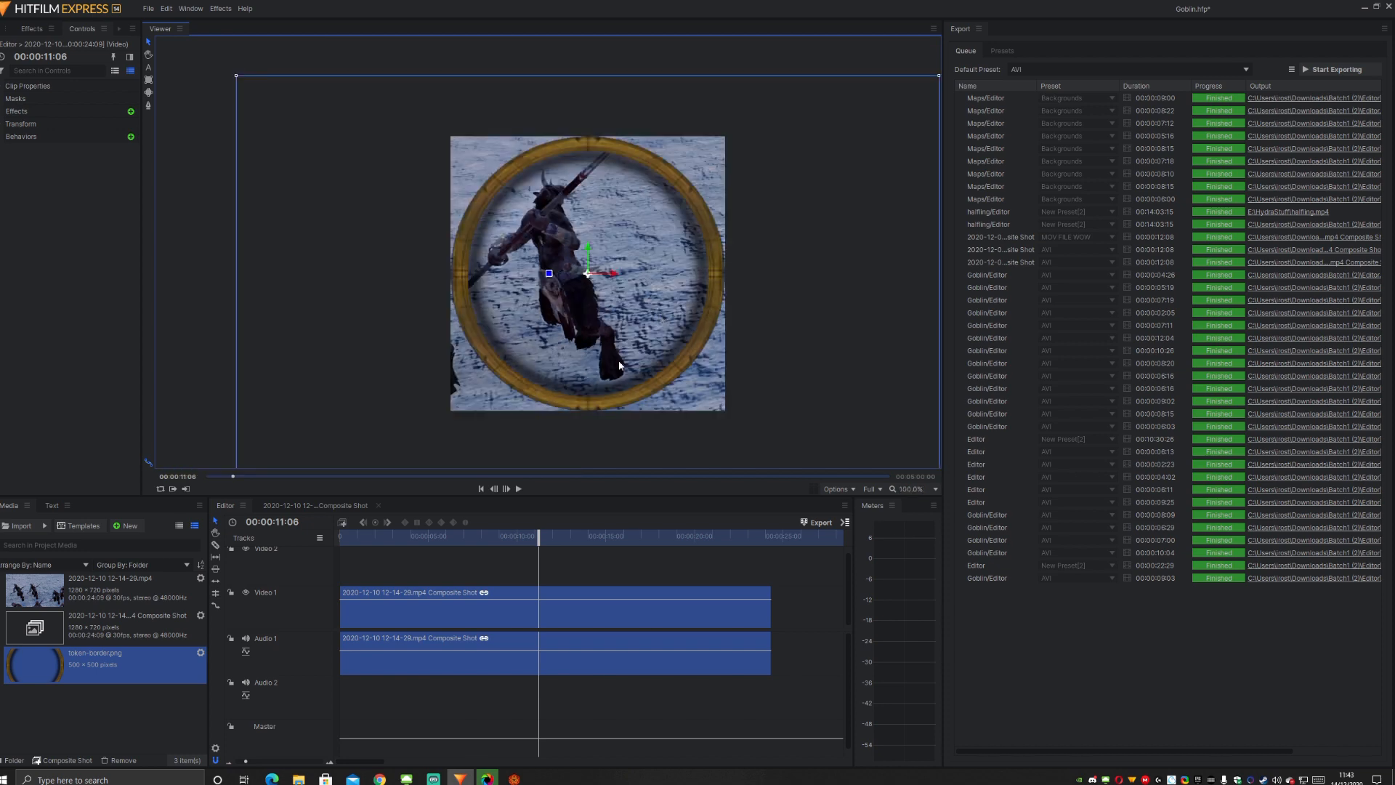
# - In the composite shot, lock the token-border.png layer and move the video layer slightly right behind the ring
pyautogui.click(298, 502)
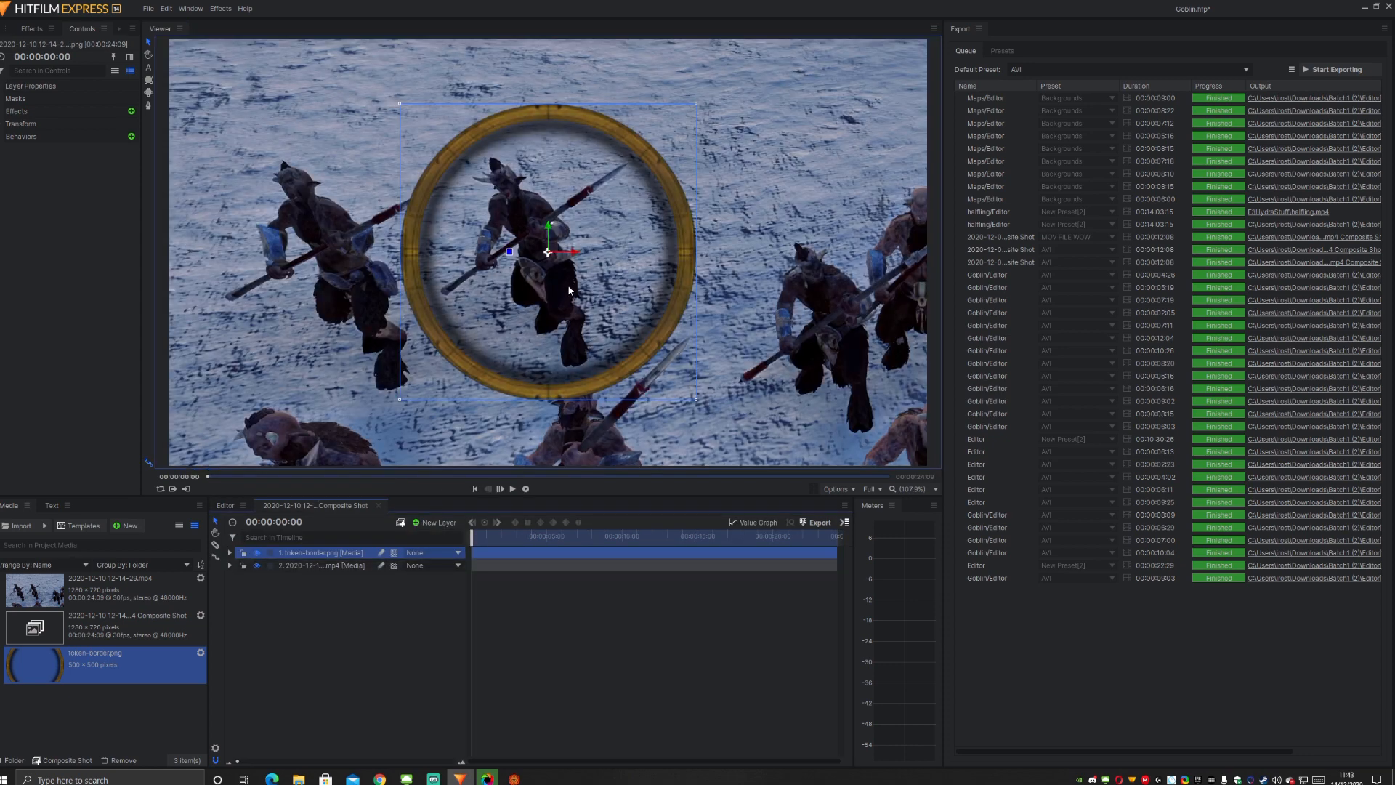
pyautogui.click(243, 552)
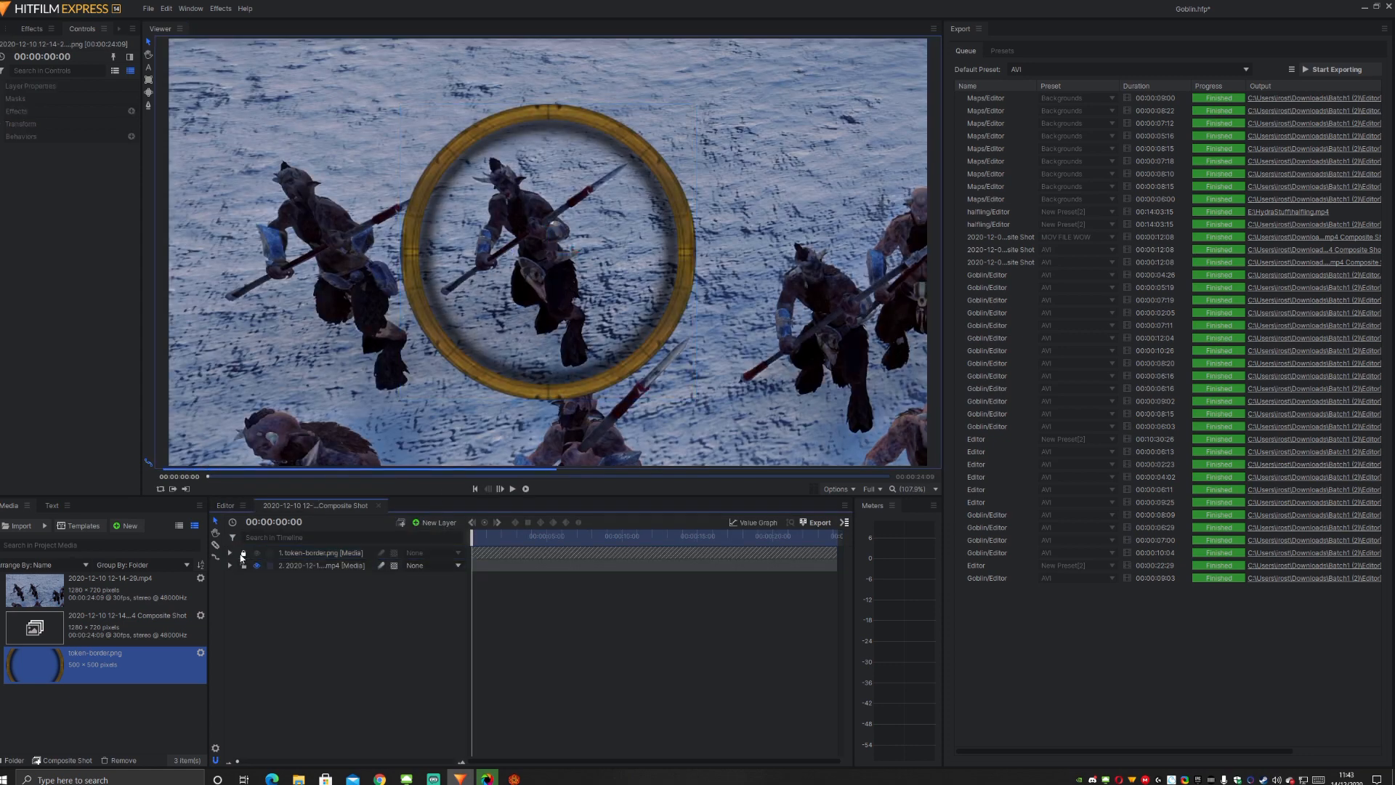
pyautogui.click(304, 567)
pyautogui.moveTo(530, 241); pyautogui.dragTo(717, 419)
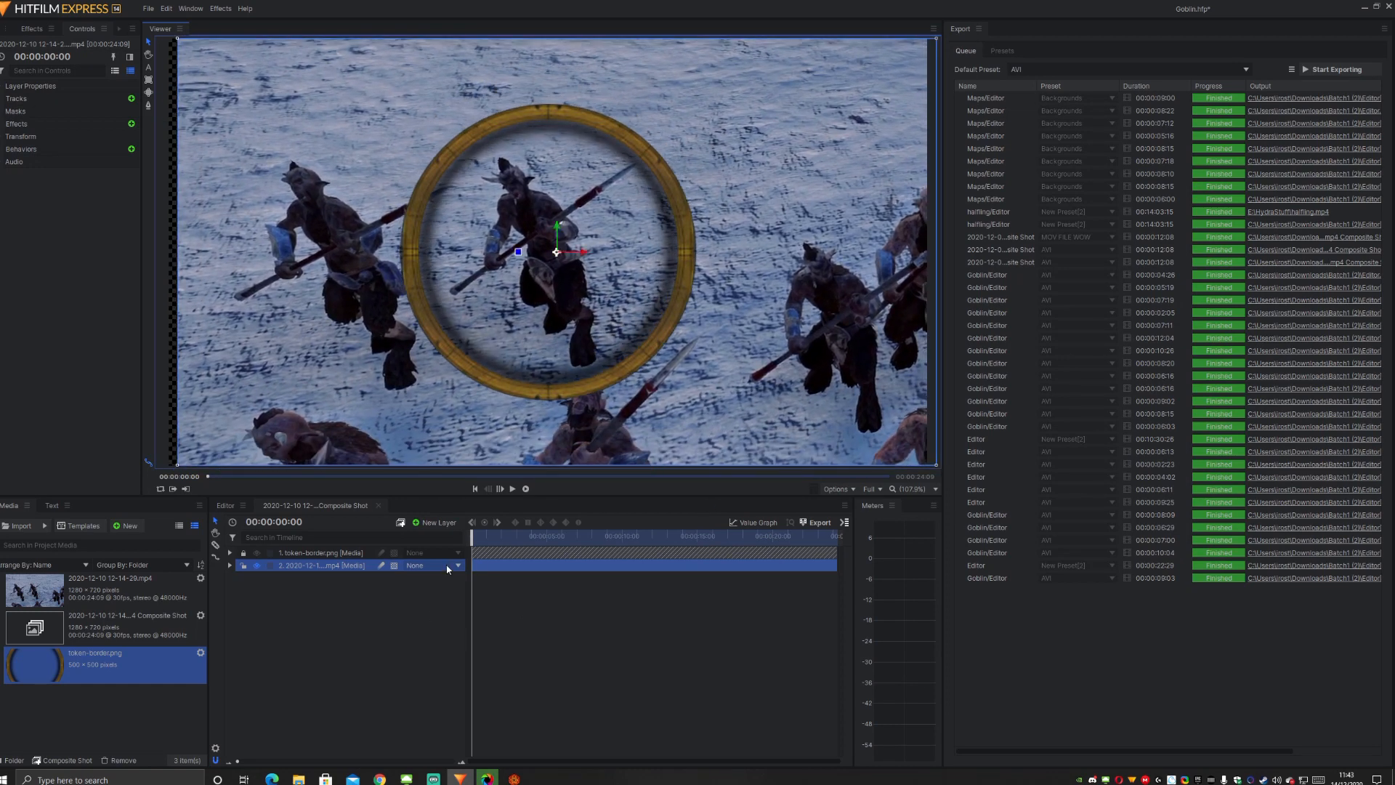
# - Check frames up to about 00:00:10:05 and nudge the video layer slightly right to keep the goblin centred inside the ring
pyautogui.moveTo(471, 536); pyautogui.dragTo(532, 537)
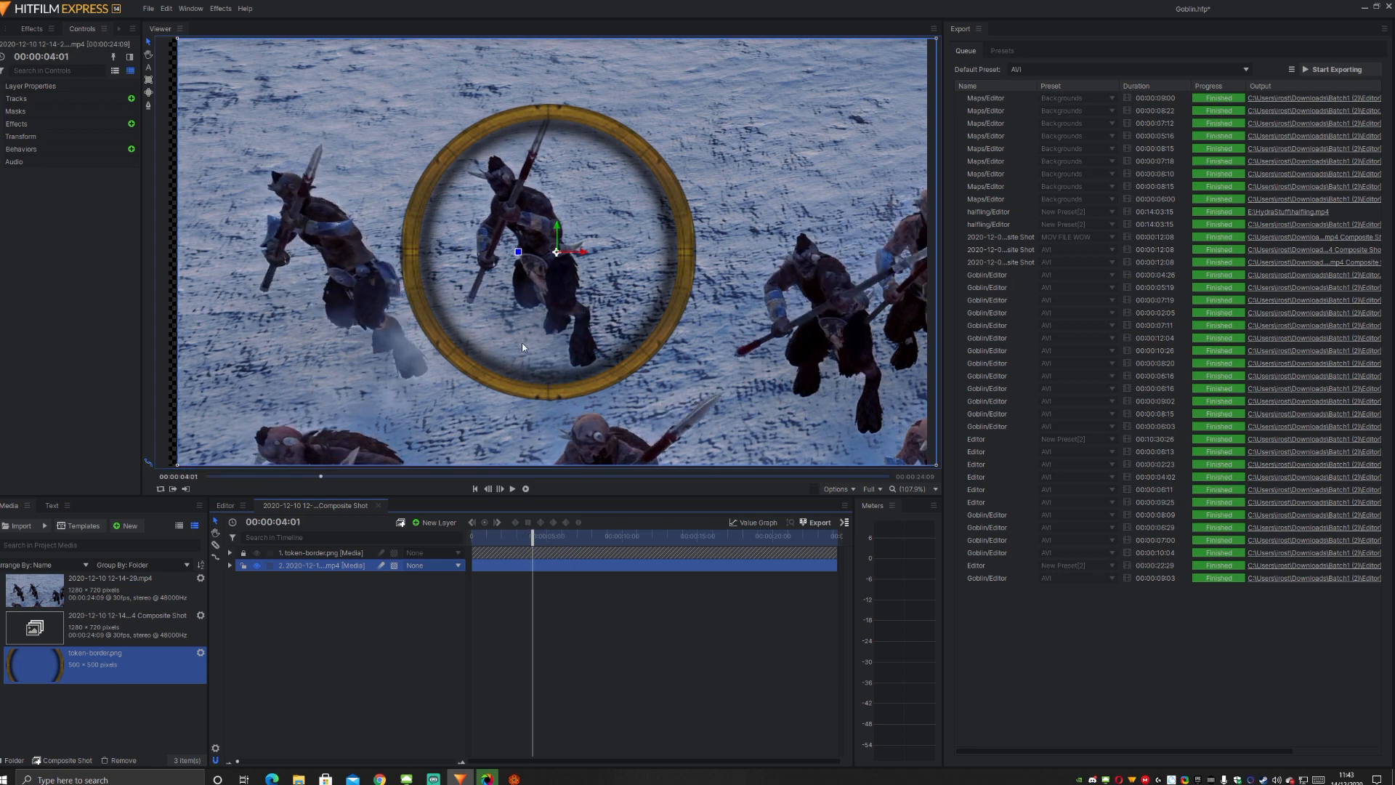
pyautogui.moveTo(521, 342)
pyautogui.mouseDown()
pyautogui.moveTo(687, 337)
pyautogui.moveTo(473, 256)
pyautogui.moveTo(345, 282)
pyautogui.moveTo(540, 352)
pyautogui.moveTo(529, 348)
pyautogui.mouseUp()
pyautogui.moveTo(525, 537); pyautogui.dragTo(622, 534)
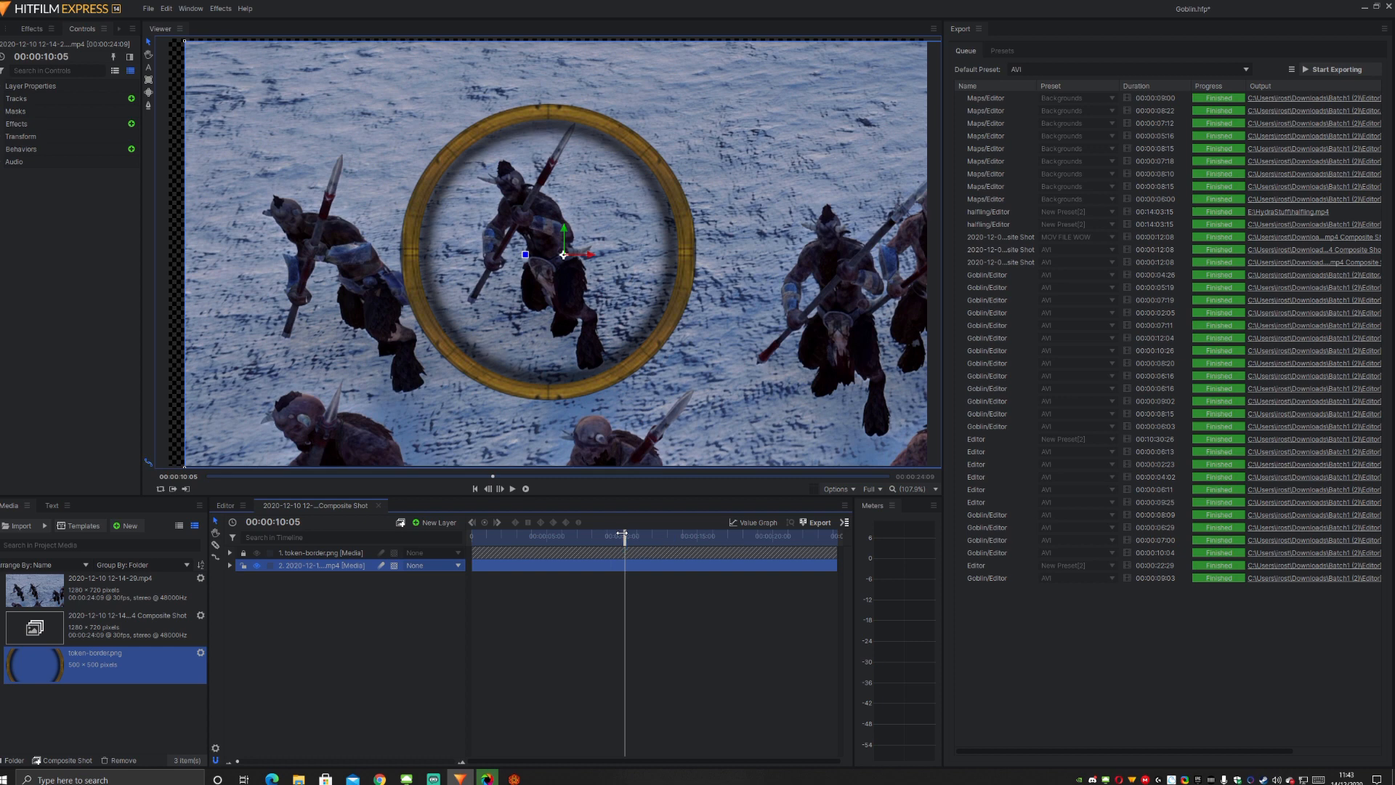
pyautogui.moveTo(556, 276); pyautogui.dragTo(561, 269)
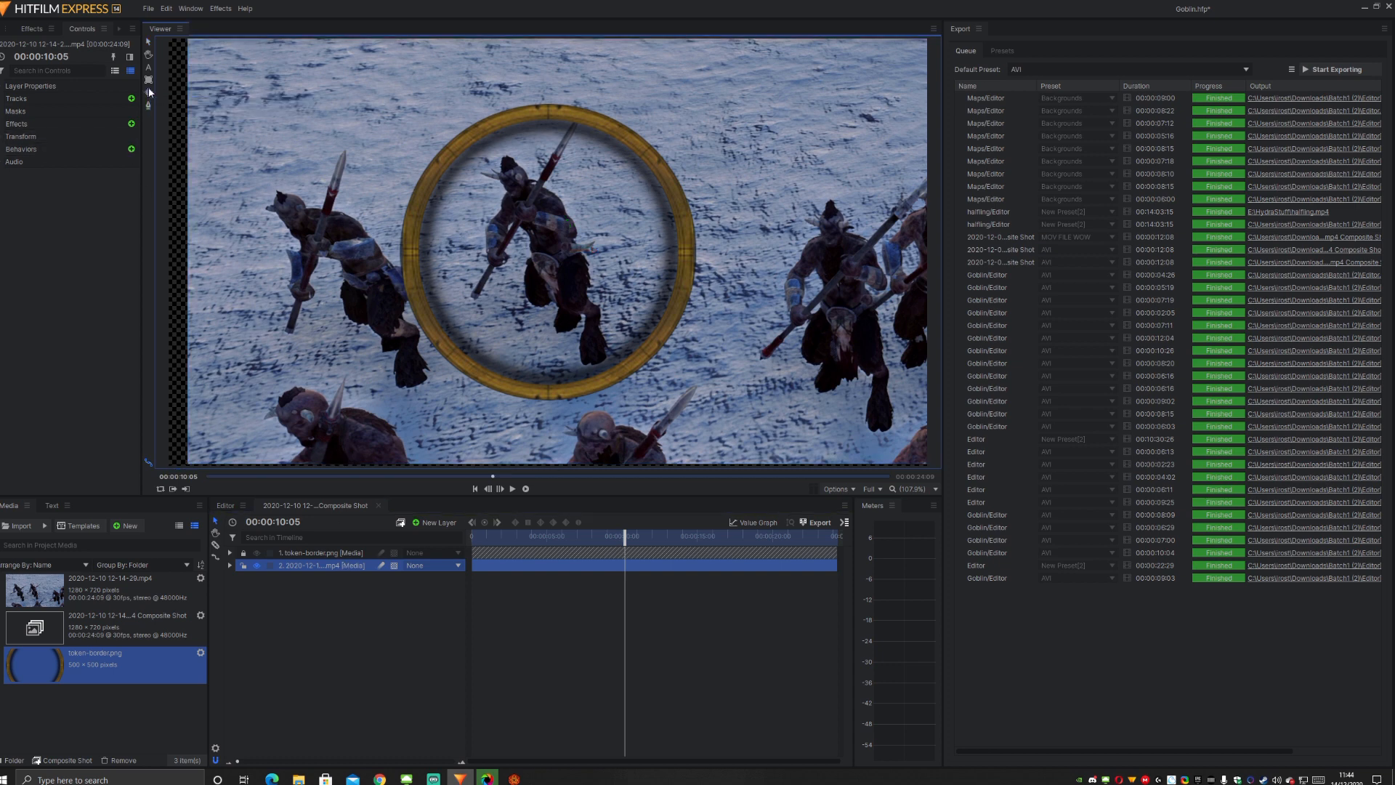
# - Draw an elliptical mask on the video layer and fit it within the ring so no footage extends beyond the token border
pyautogui.moveTo(369, 103); pyautogui.dragTo(711, 425)
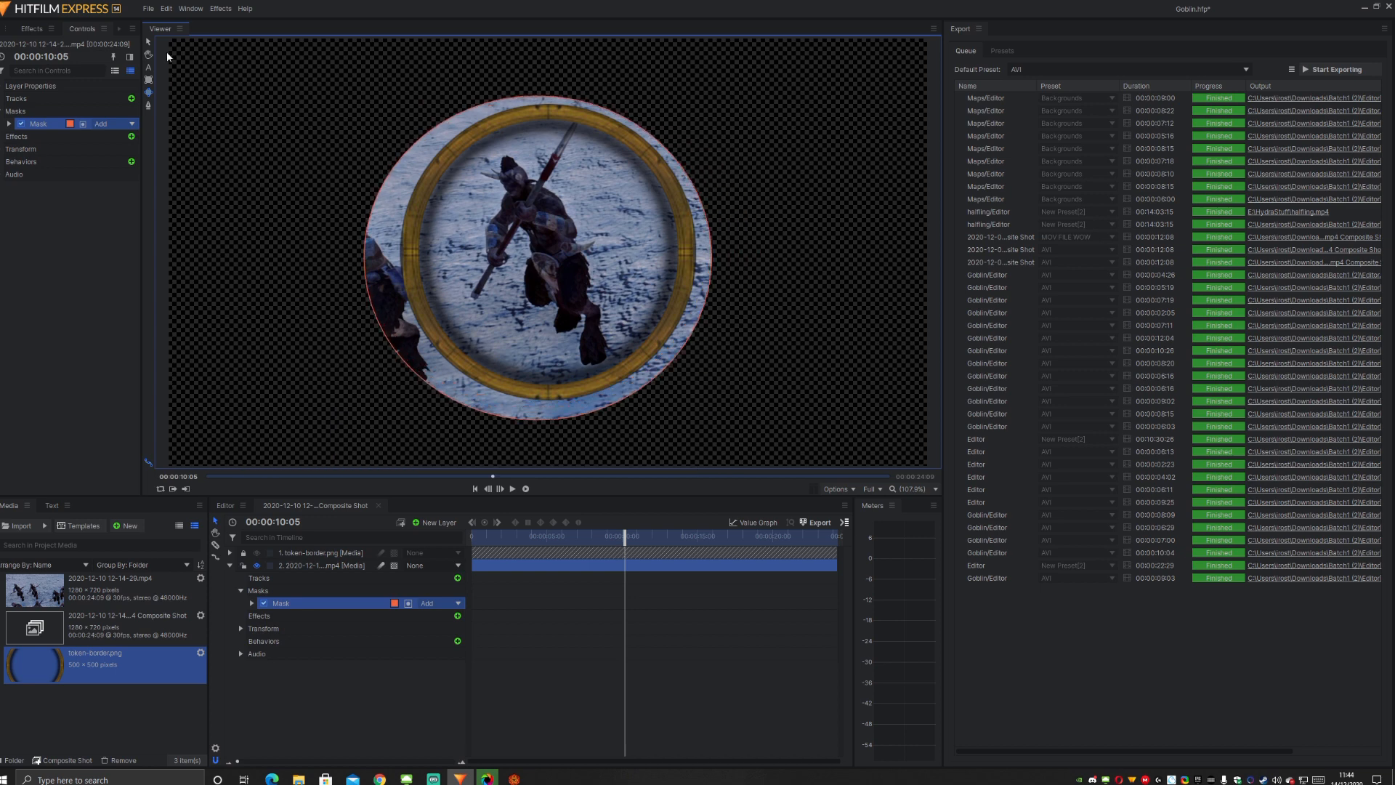
pyautogui.click(148, 44)
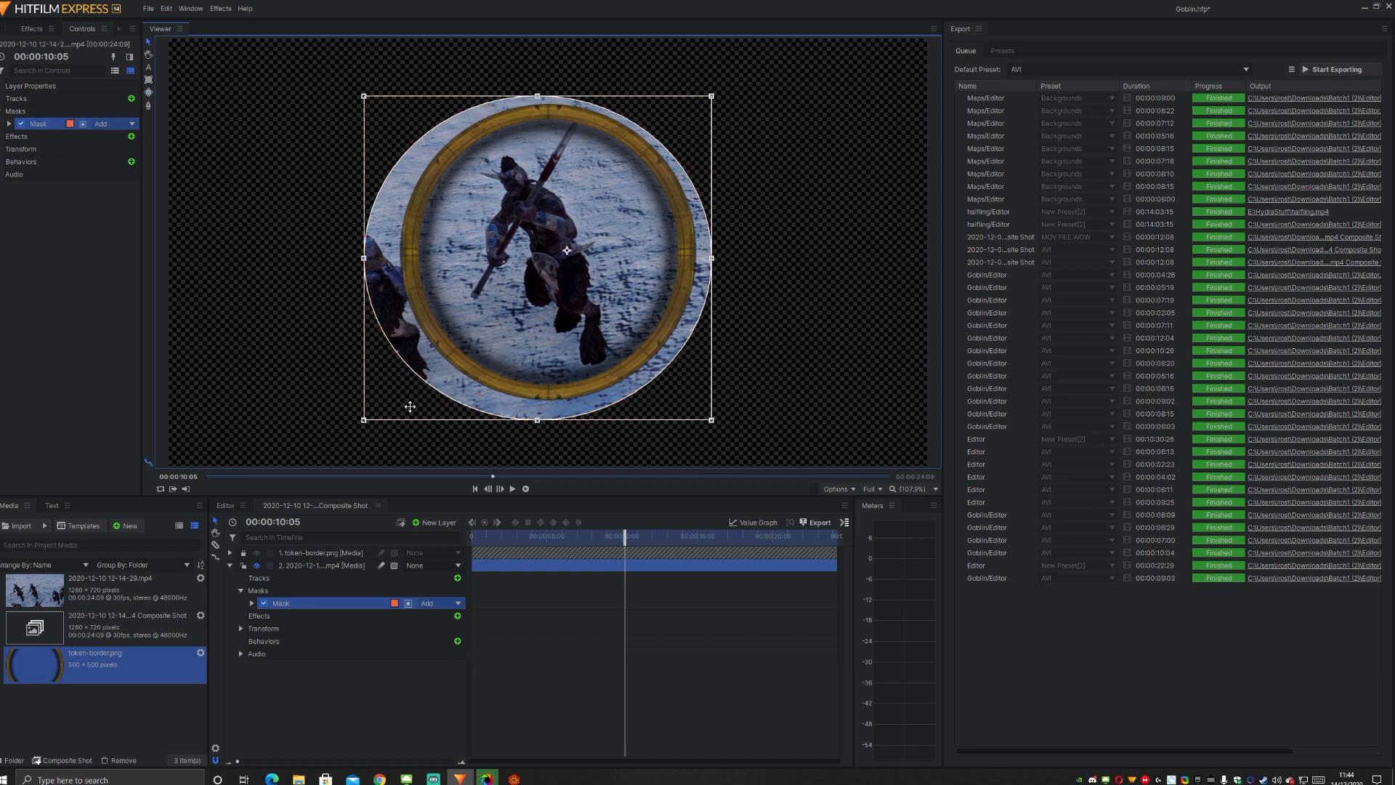
pyautogui.moveTo(366, 418); pyautogui.dragTo(380, 404)
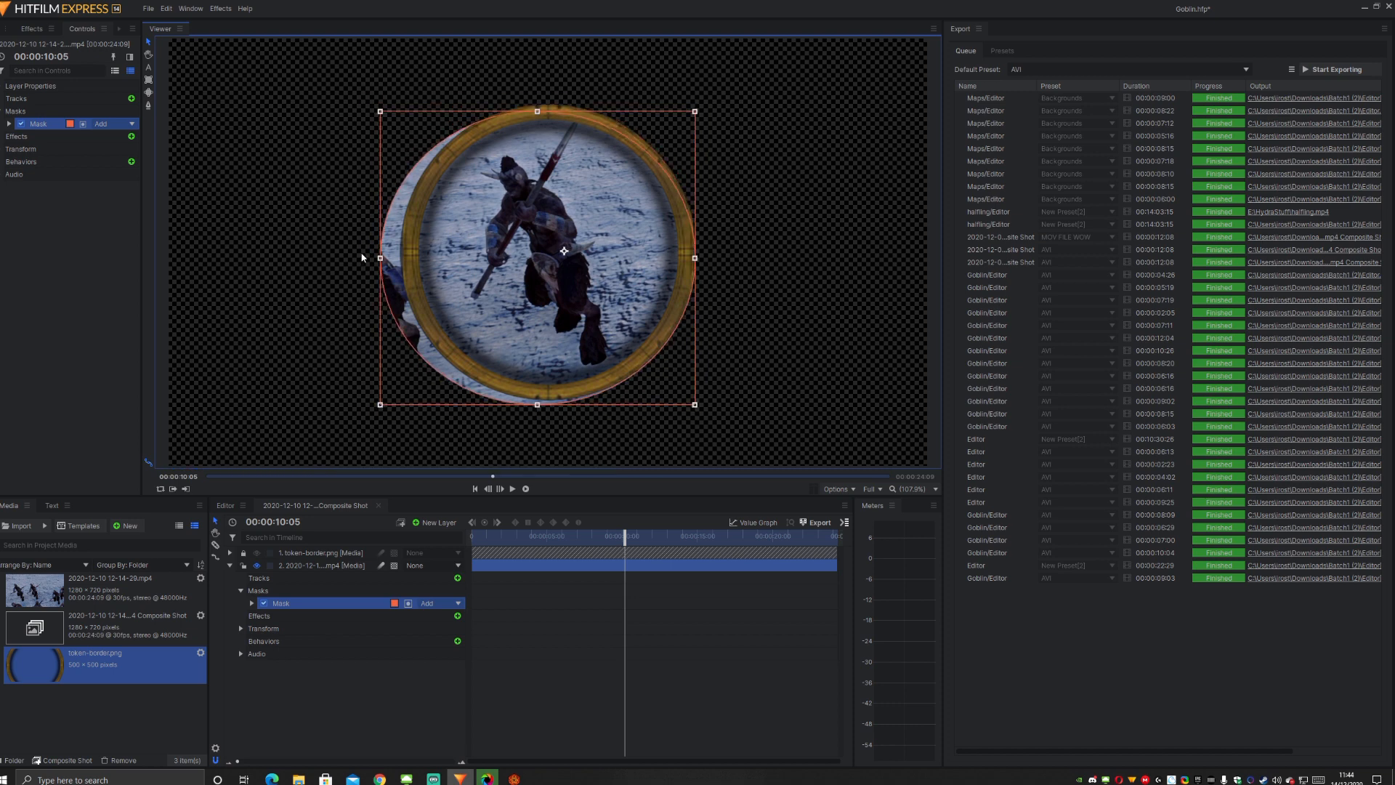
pyautogui.moveTo(380, 258); pyautogui.dragTo(409, 258)
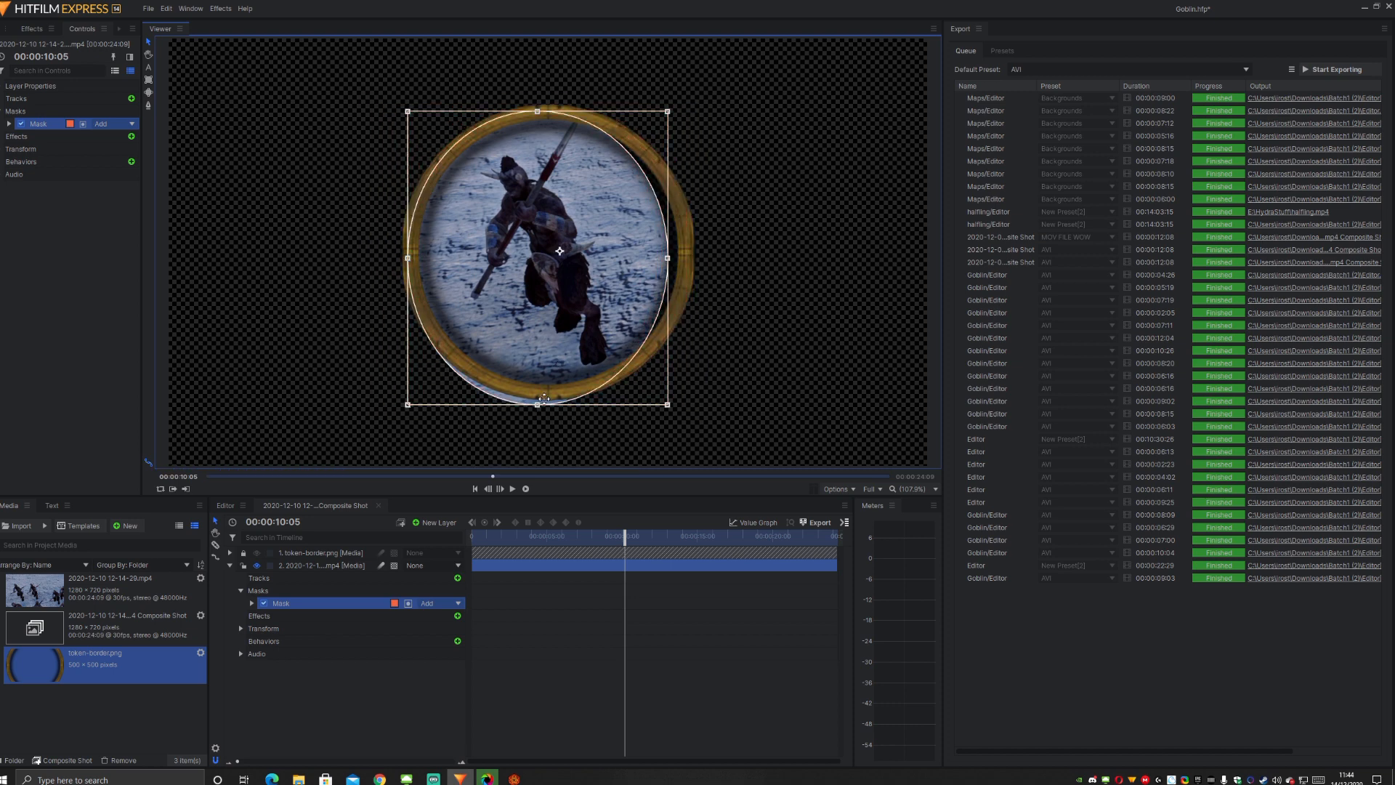
pyautogui.moveTo(539, 405); pyautogui.dragTo(538, 396)
pyautogui.moveTo(560, 309); pyautogui.dragTo(569, 305)
pyautogui.moveTo(417, 255); pyautogui.dragTo(407, 254)
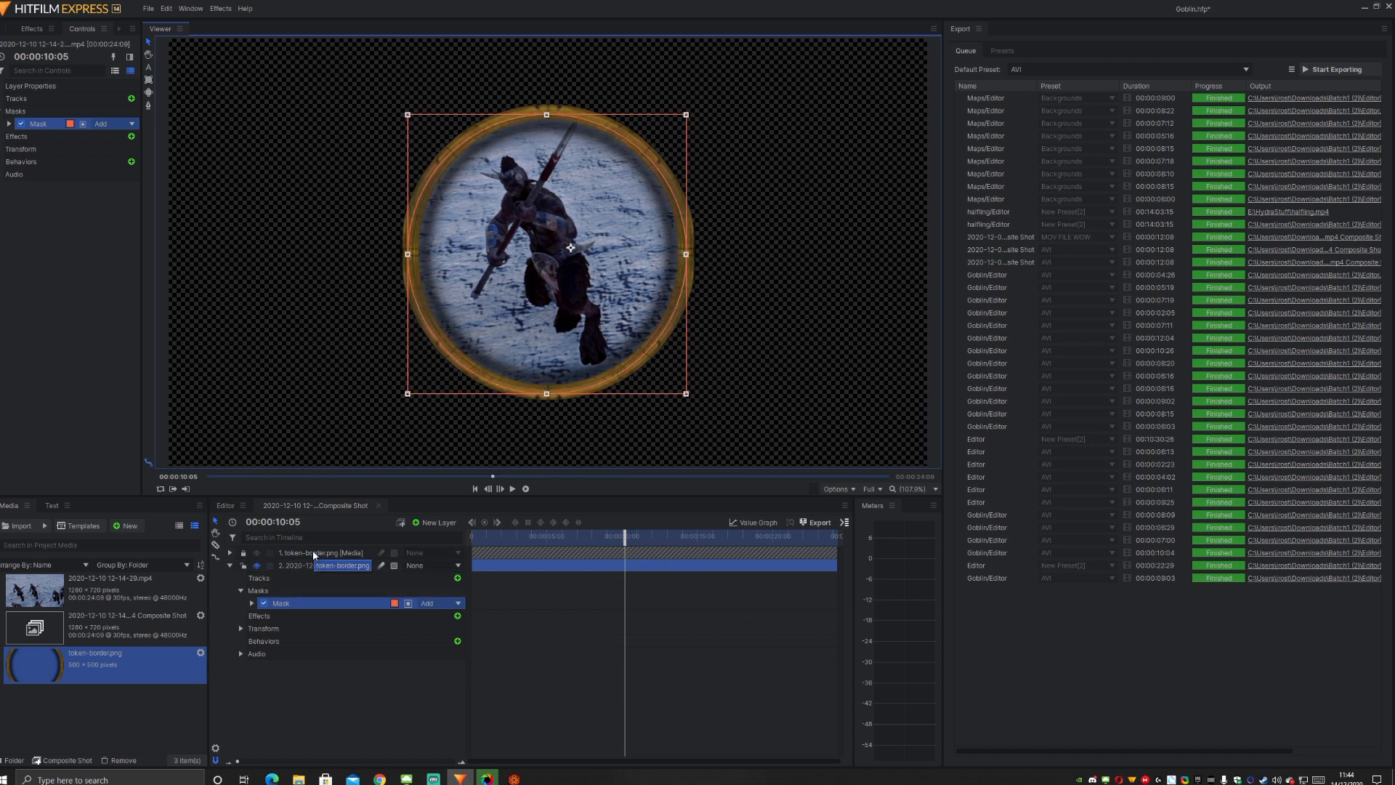
pyautogui.click(311, 629)
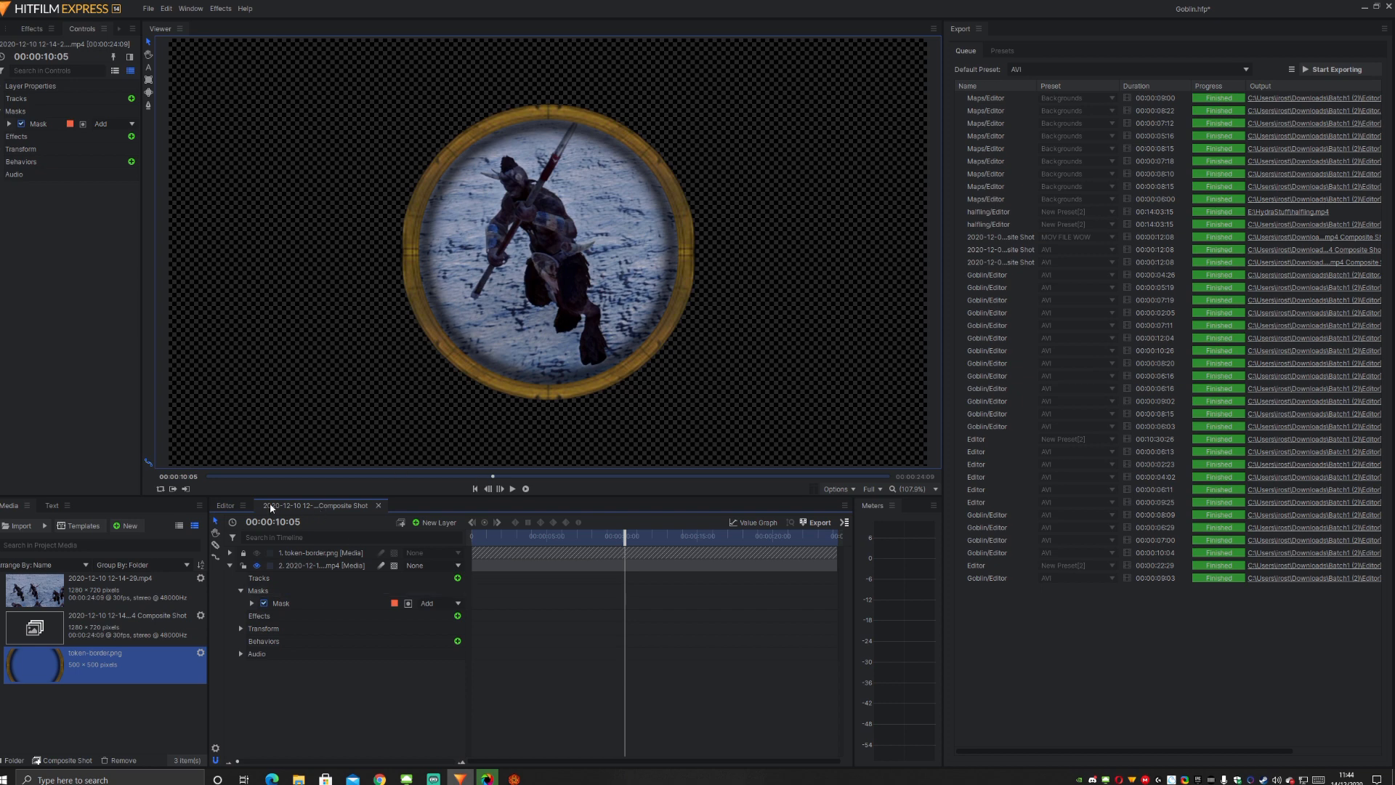
# - In the editor sequence, add token-border.png to Video 2 from the start and extend it to nearly the composite shot's length
pyautogui.click(222, 505)
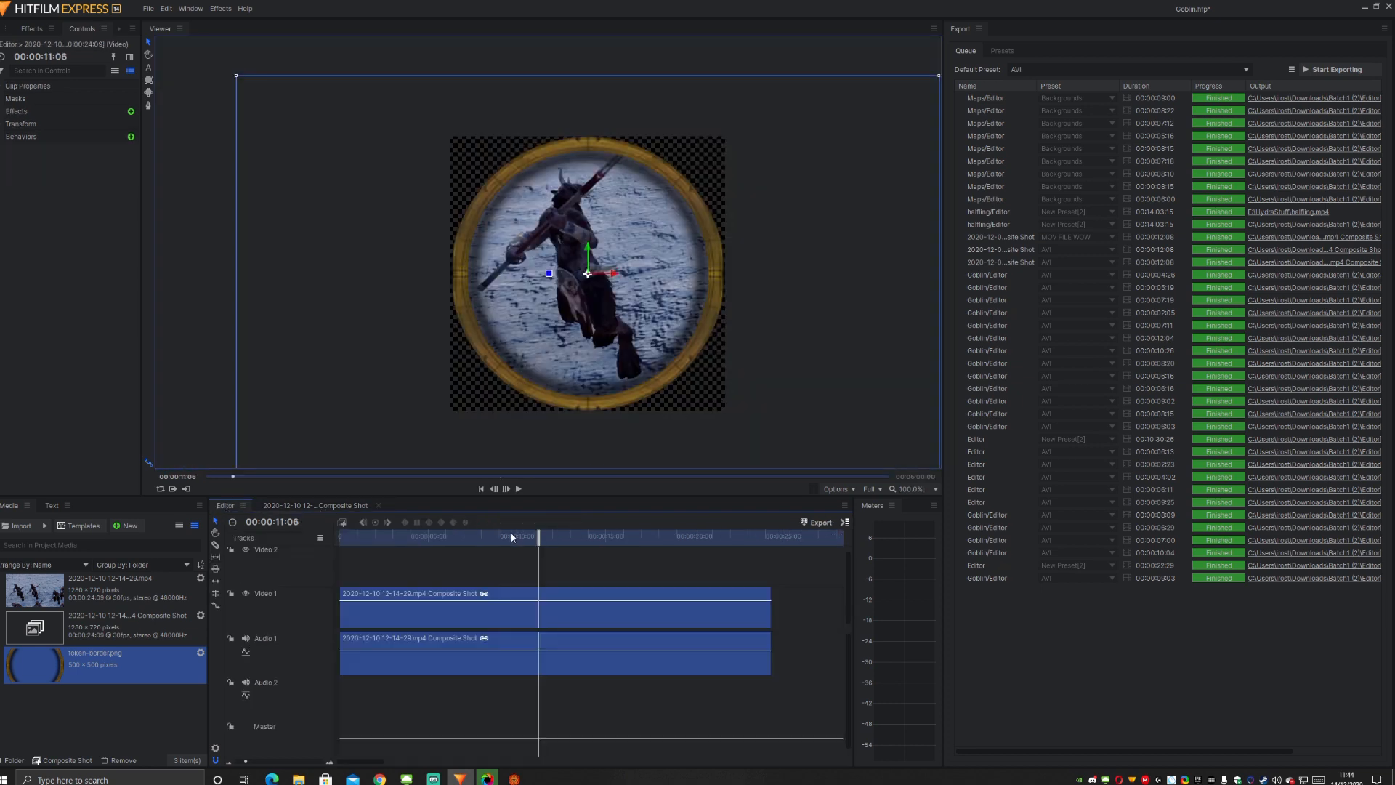
pyautogui.moveTo(540, 535); pyautogui.dragTo(331, 545)
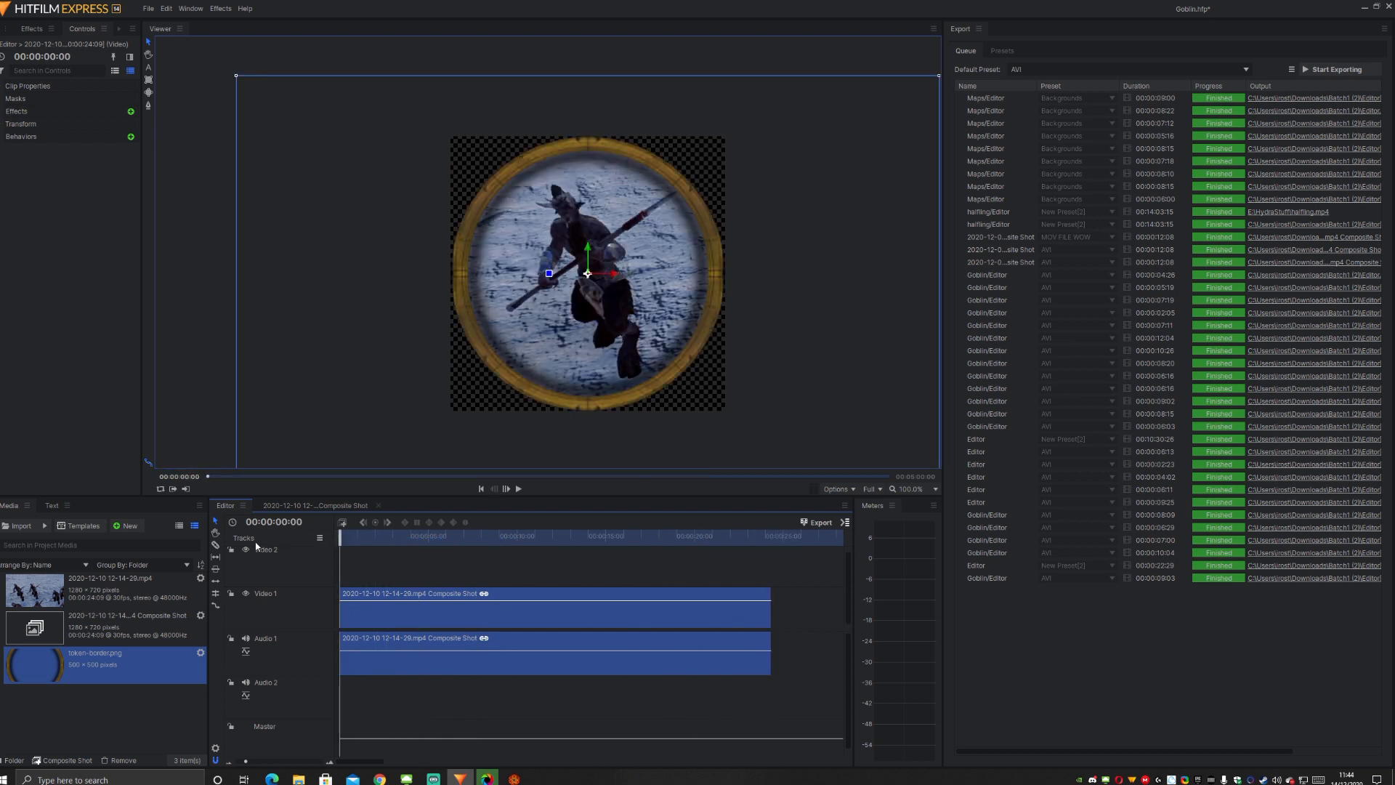
pyautogui.moveTo(112, 660); pyautogui.dragTo(340, 576)
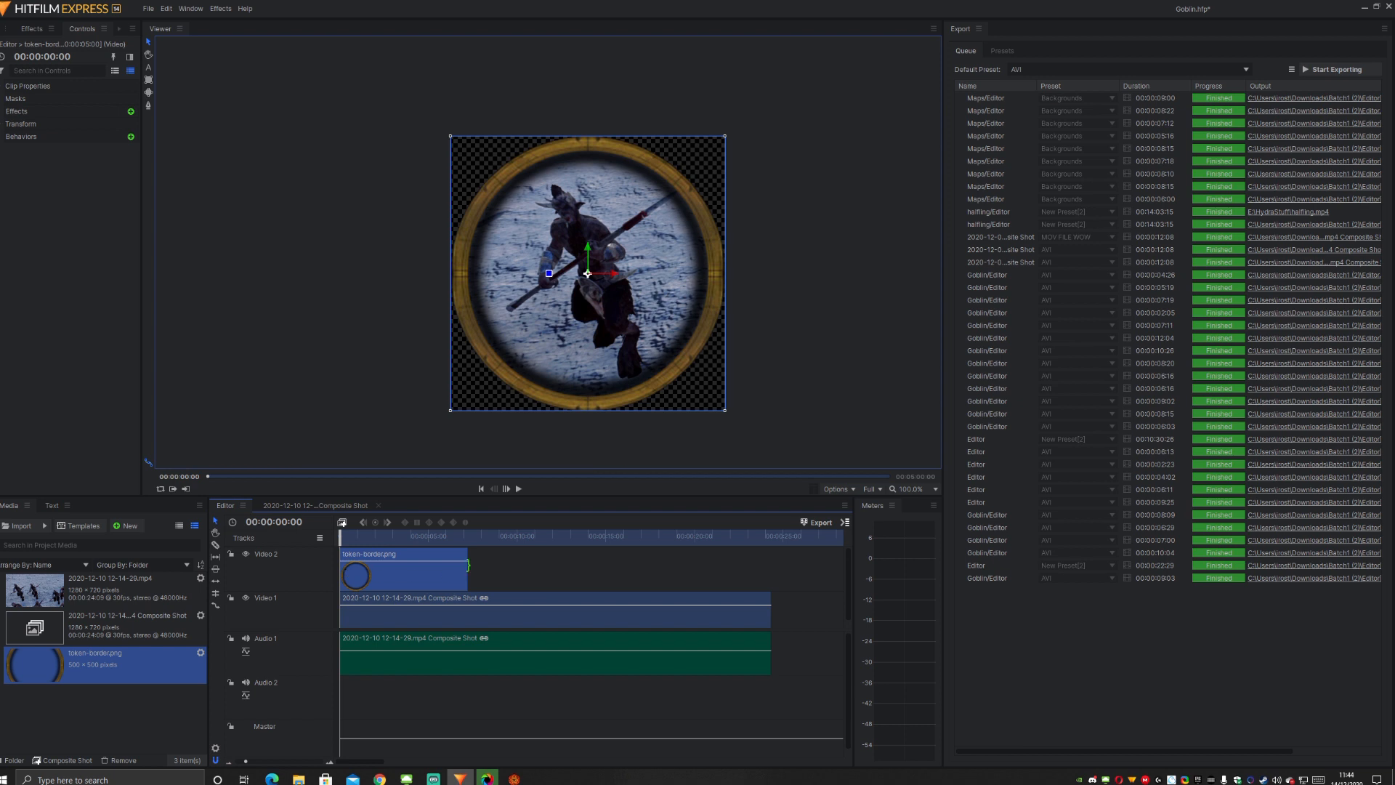
pyautogui.moveTo(468, 567); pyautogui.dragTo(762, 565)
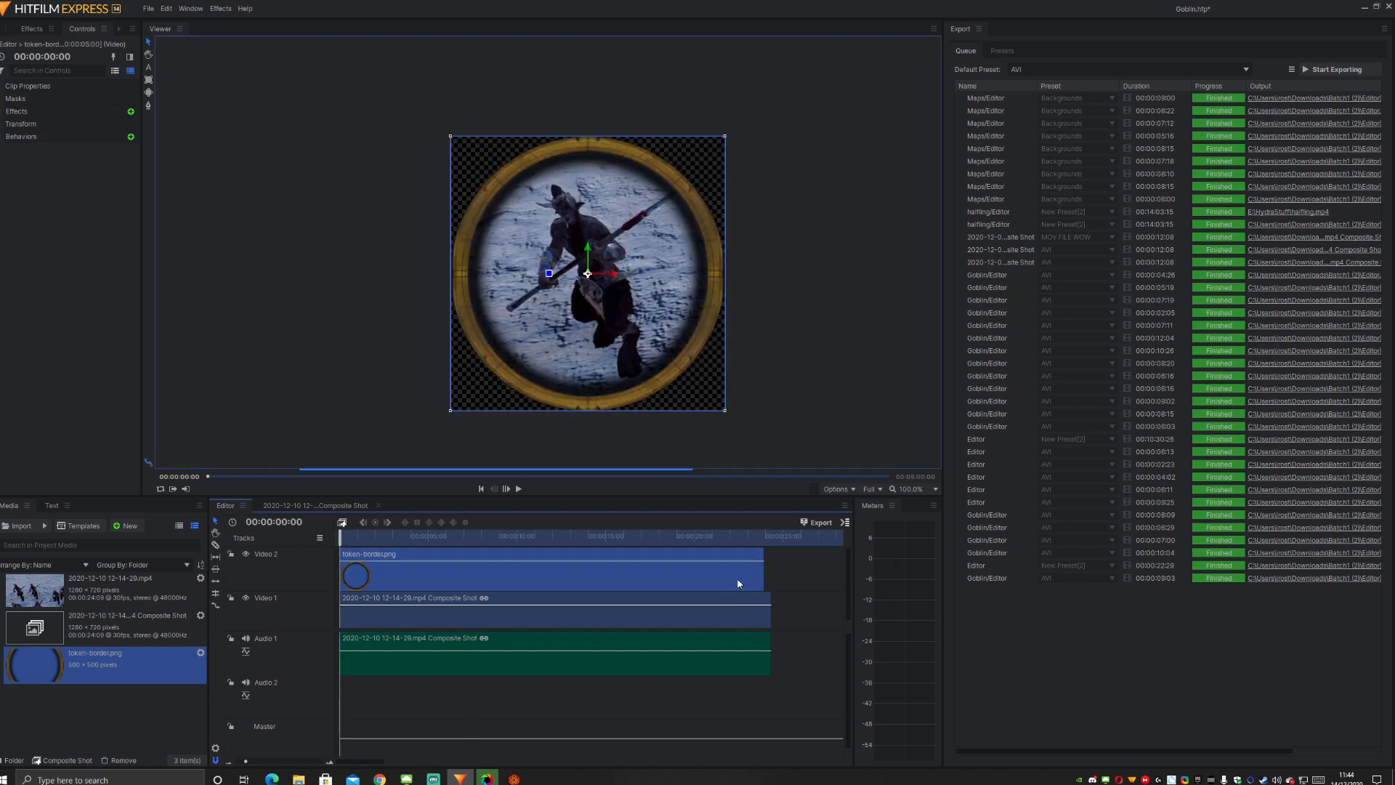
# - Scale the token-border.png clip on Video 2 to 4% and place it near the spear's lower end, at about -142, -79
pyautogui.click(1, 125)
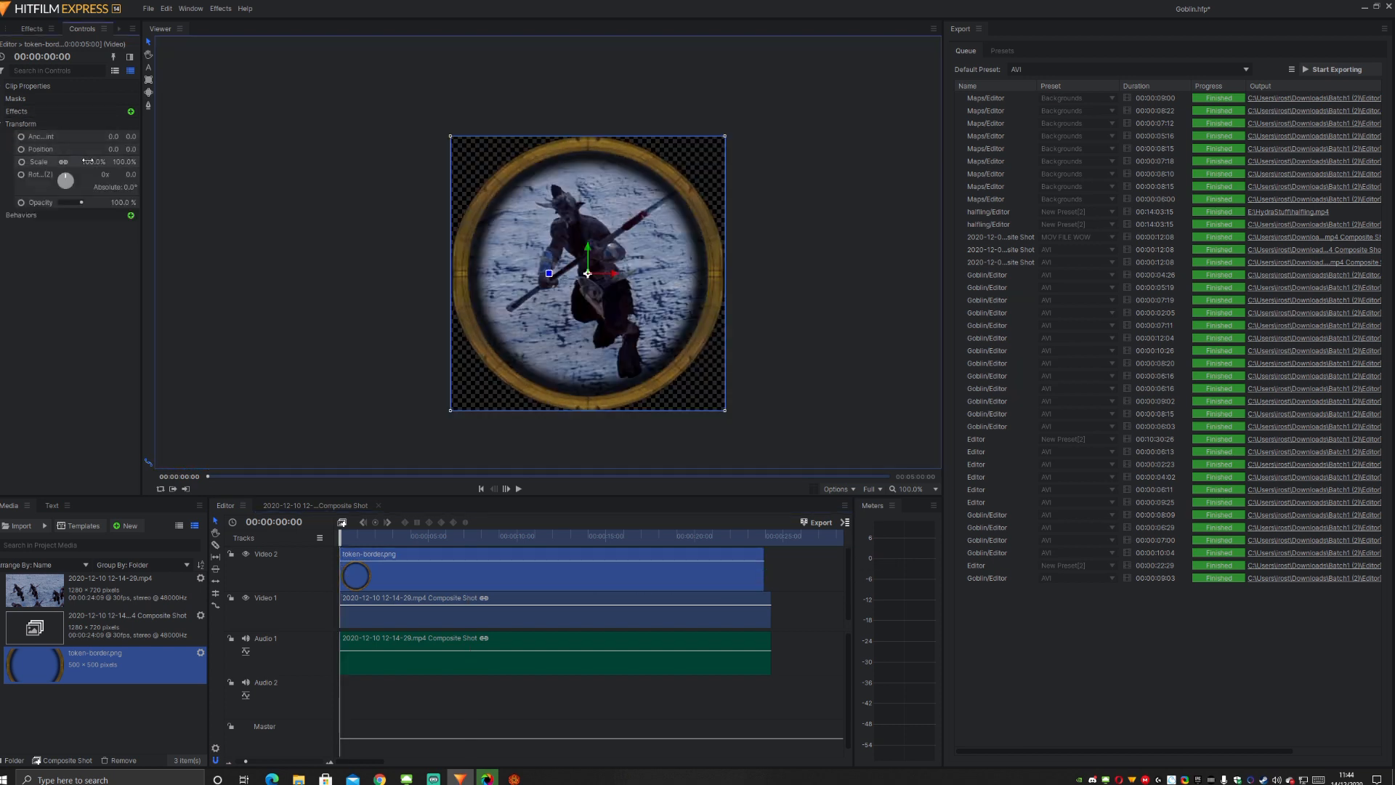
pyautogui.moveTo(95, 162)
pyautogui.mouseDown()
pyautogui.moveTo(36, 162)
pyautogui.moveTo(100, 162)
pyautogui.moveTo(73, 162)
pyautogui.mouseUp()
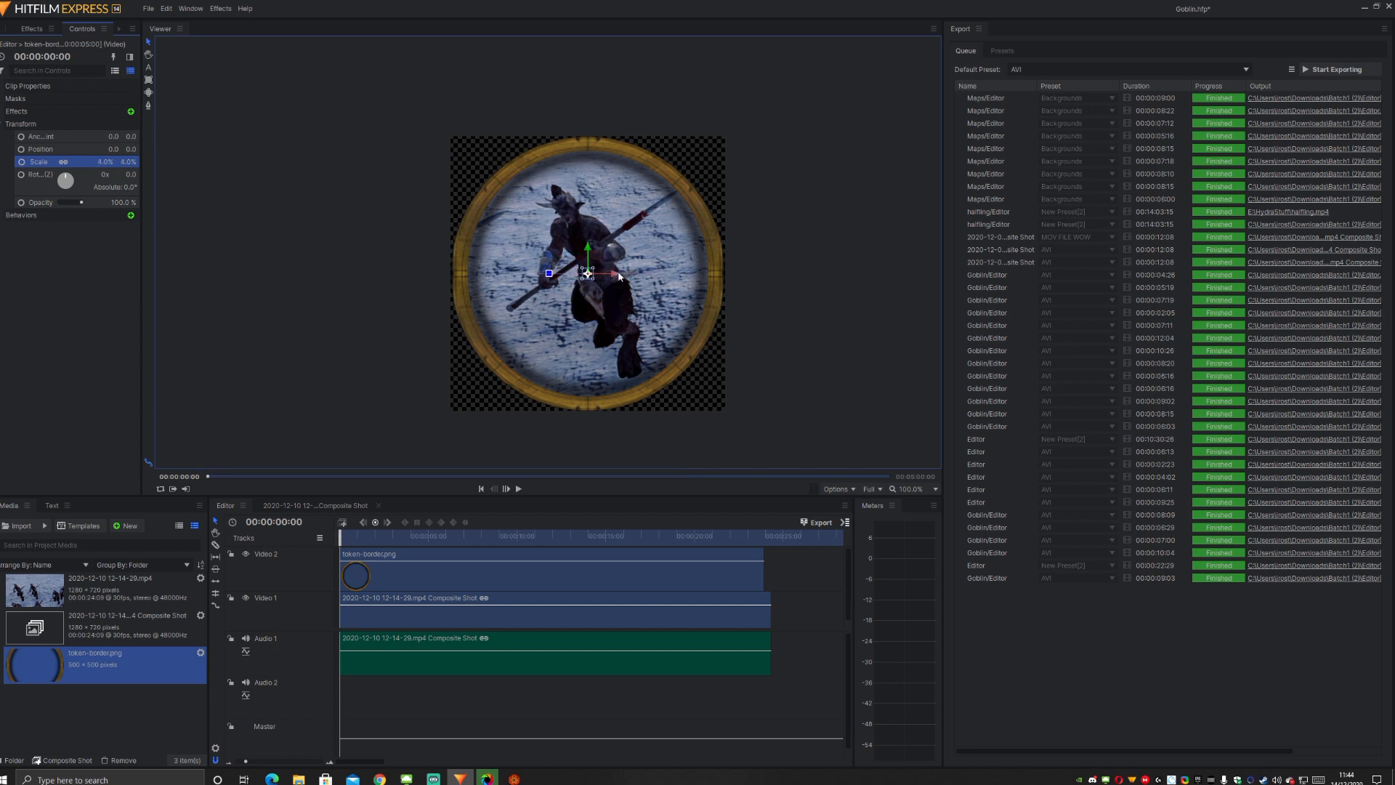
pyautogui.moveTo(618, 276); pyautogui.dragTo(515, 292)
# - Move the small marker ring against the spear's lower tip in the first frame, at position -154, -72
pyautogui.click(547, 342)
pyautogui.scroll(2, 547, 343)
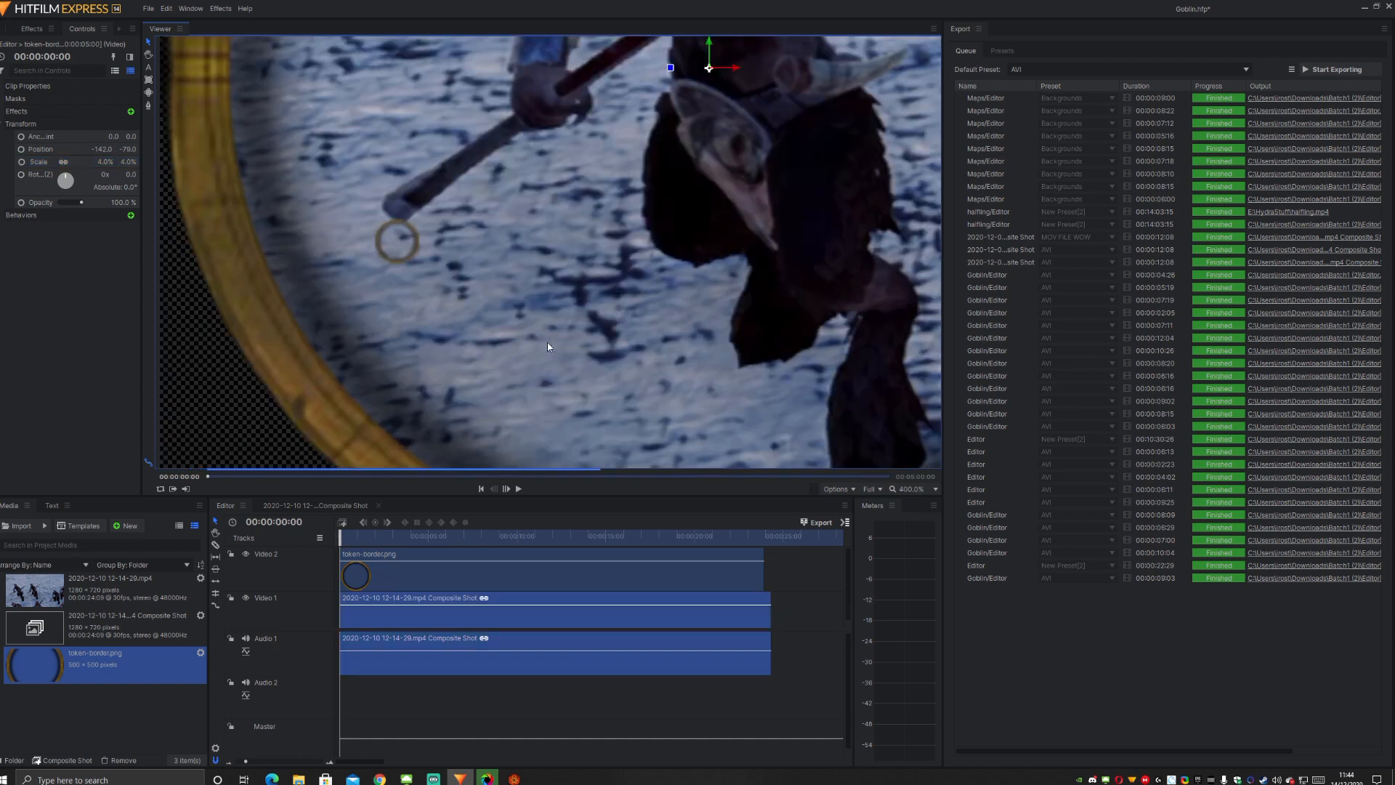
pyautogui.scroll(-3, 552, 222)
pyautogui.scroll(2, 552, 222)
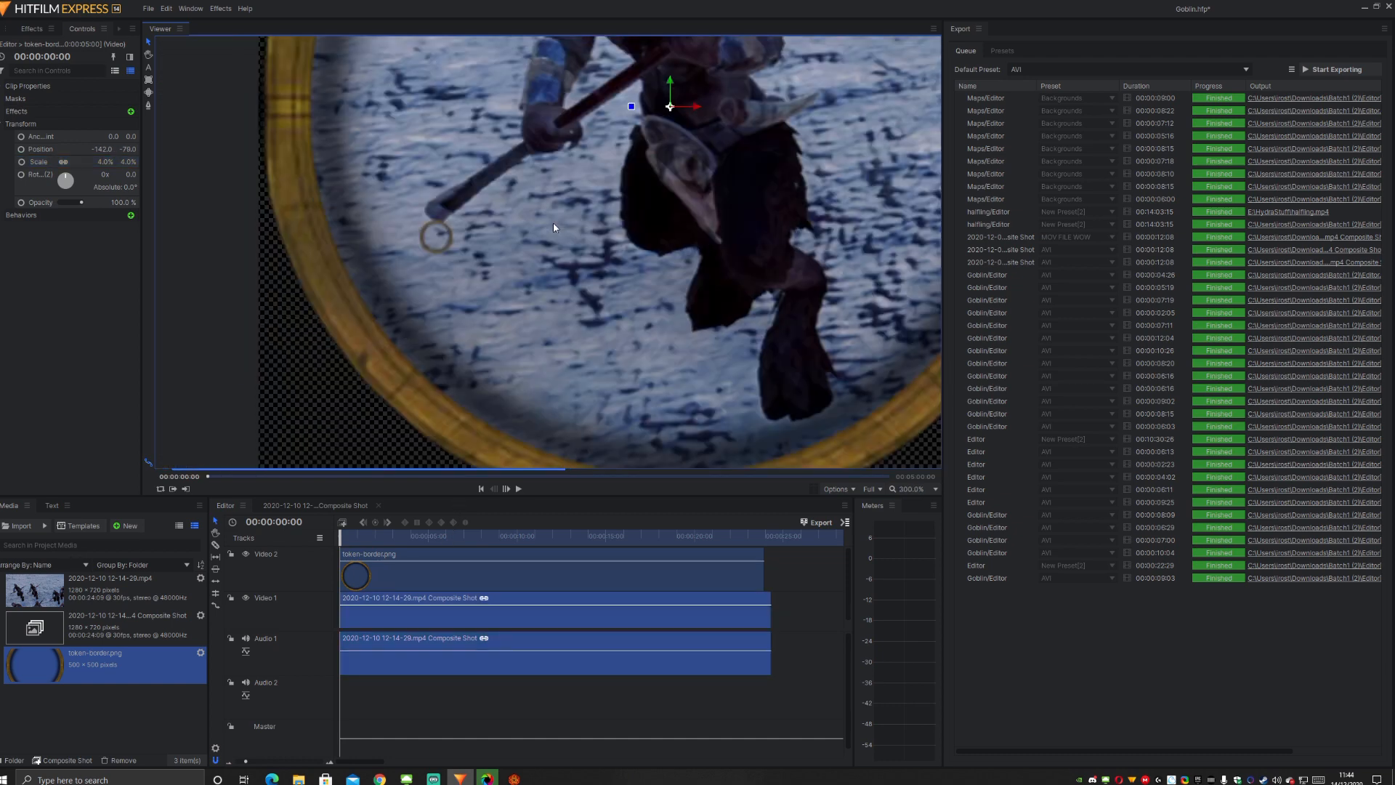
pyautogui.click(515, 558)
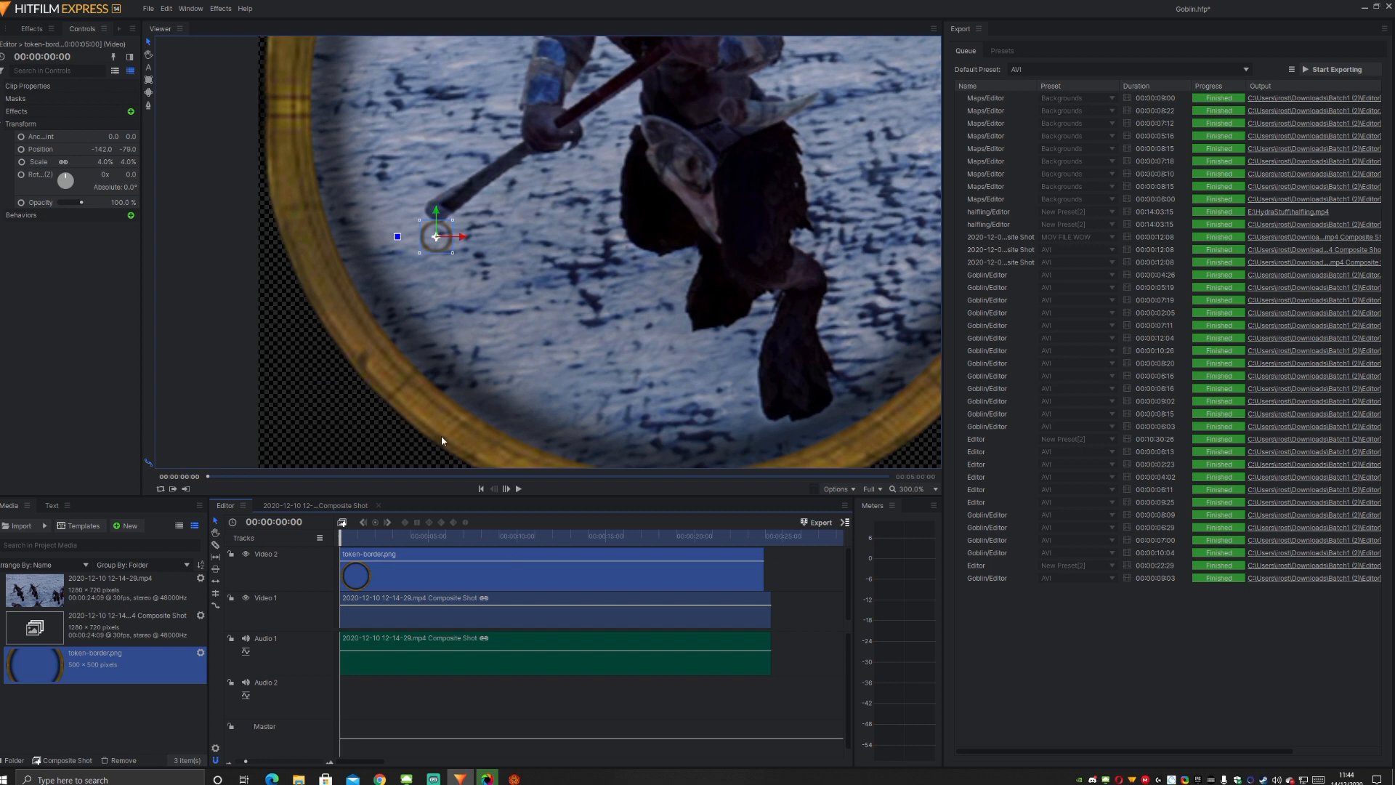
pyautogui.moveTo(436, 236); pyautogui.dragTo(416, 236)
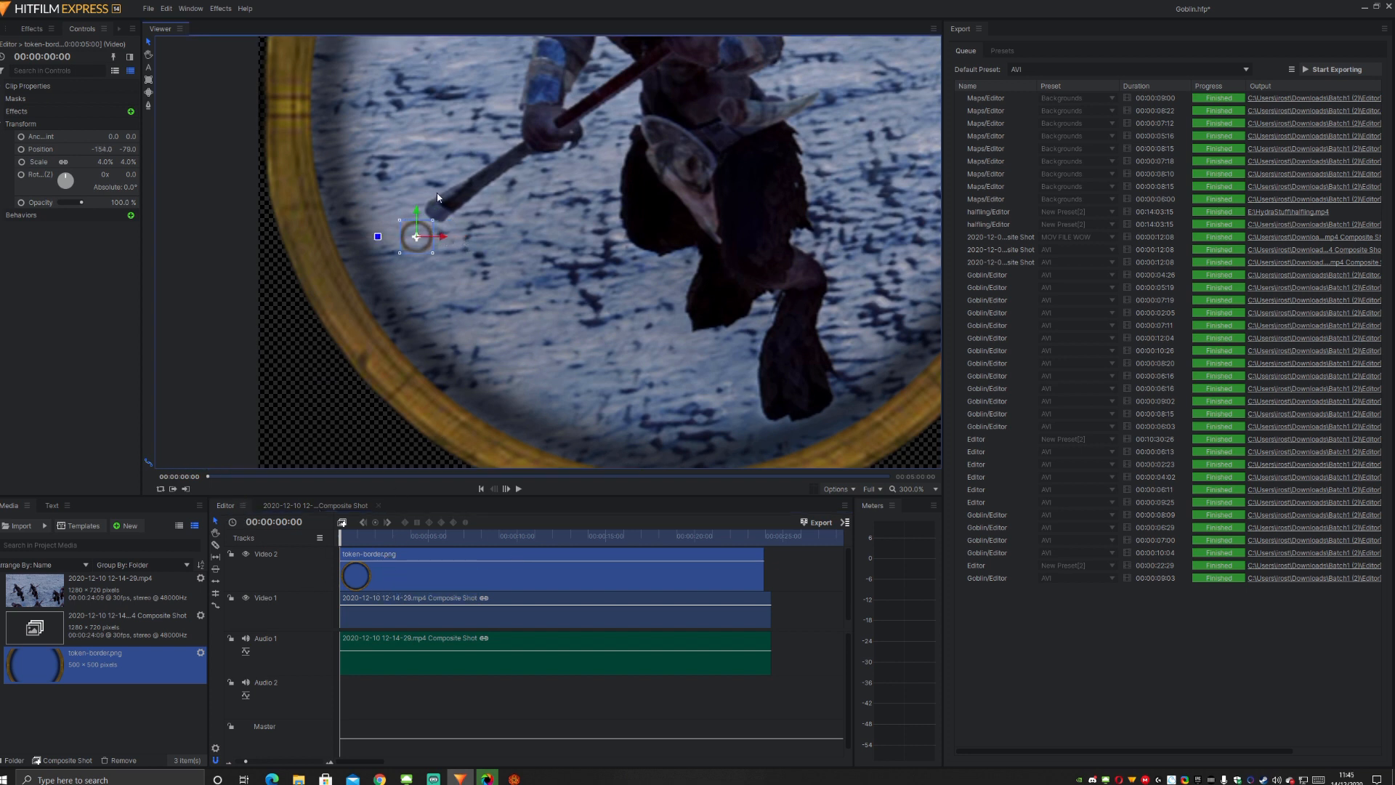
pyautogui.moveTo(414, 210); pyautogui.dragTo(414, 198)
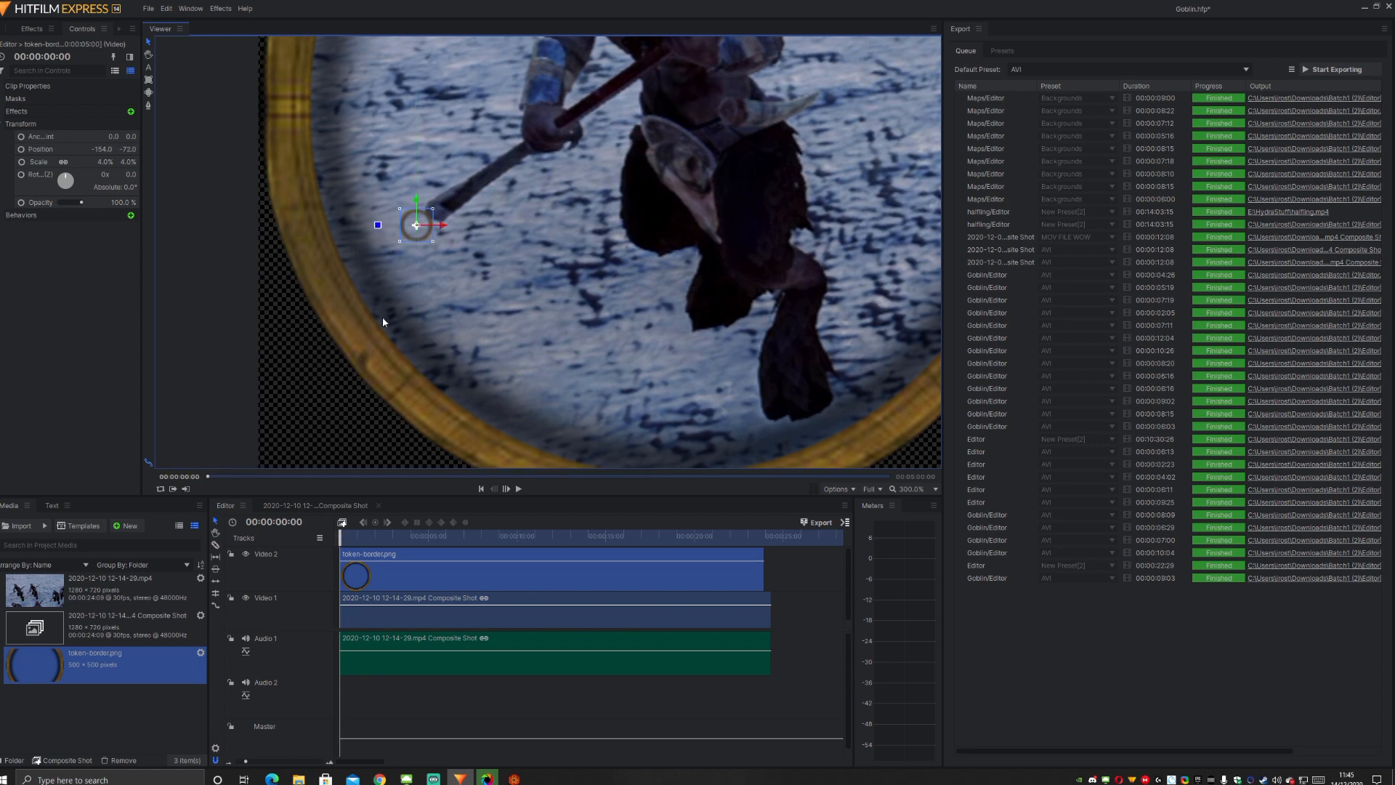
# - Go to 00:00:01:03 and reposition the small marker ring onto the spear's lower tip, at about -122, -90
pyautogui.scroll(-1, 425, 324)
pyautogui.scroll(-1, 425, 241)
pyautogui.scroll(-1, 424, 241)
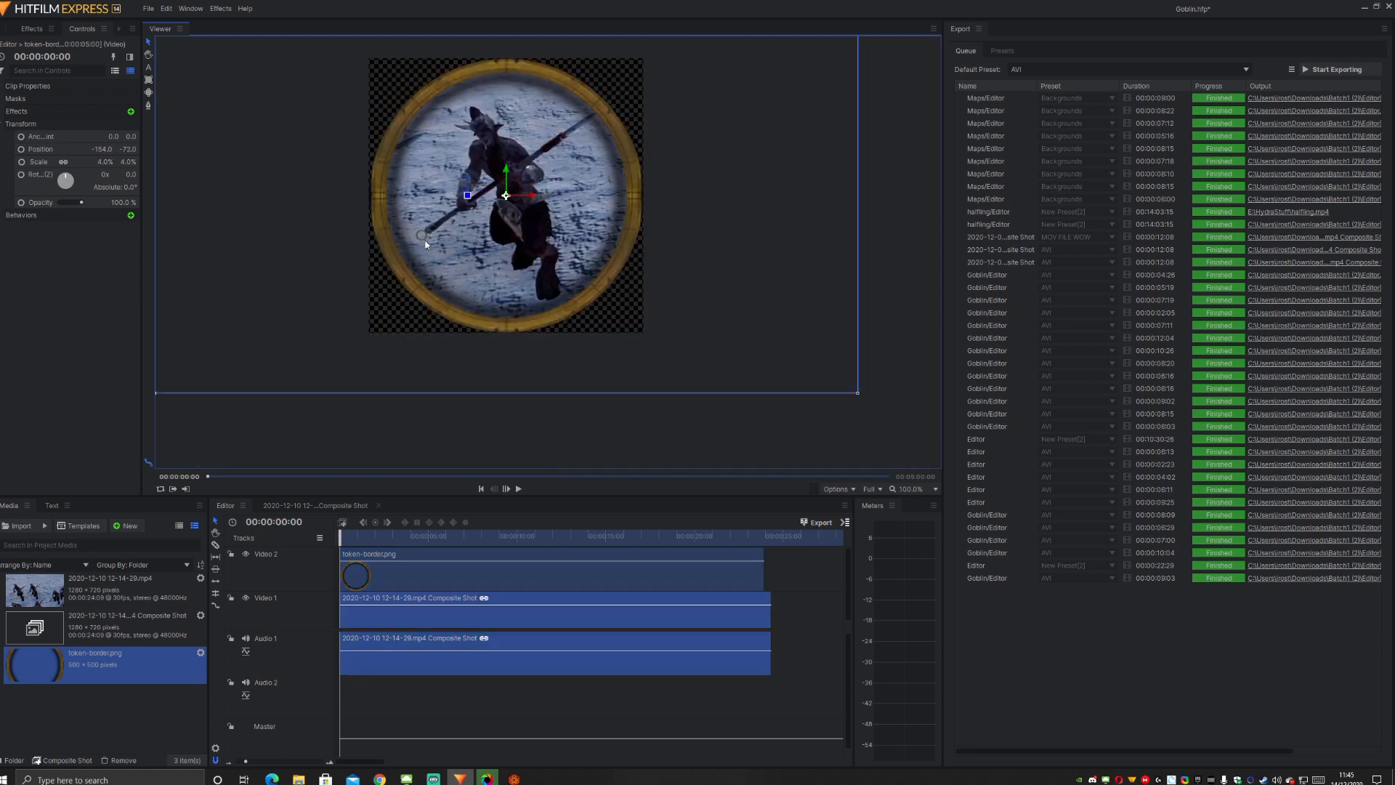
pyautogui.scroll(2, 425, 245)
pyautogui.scroll(-2, 422, 215)
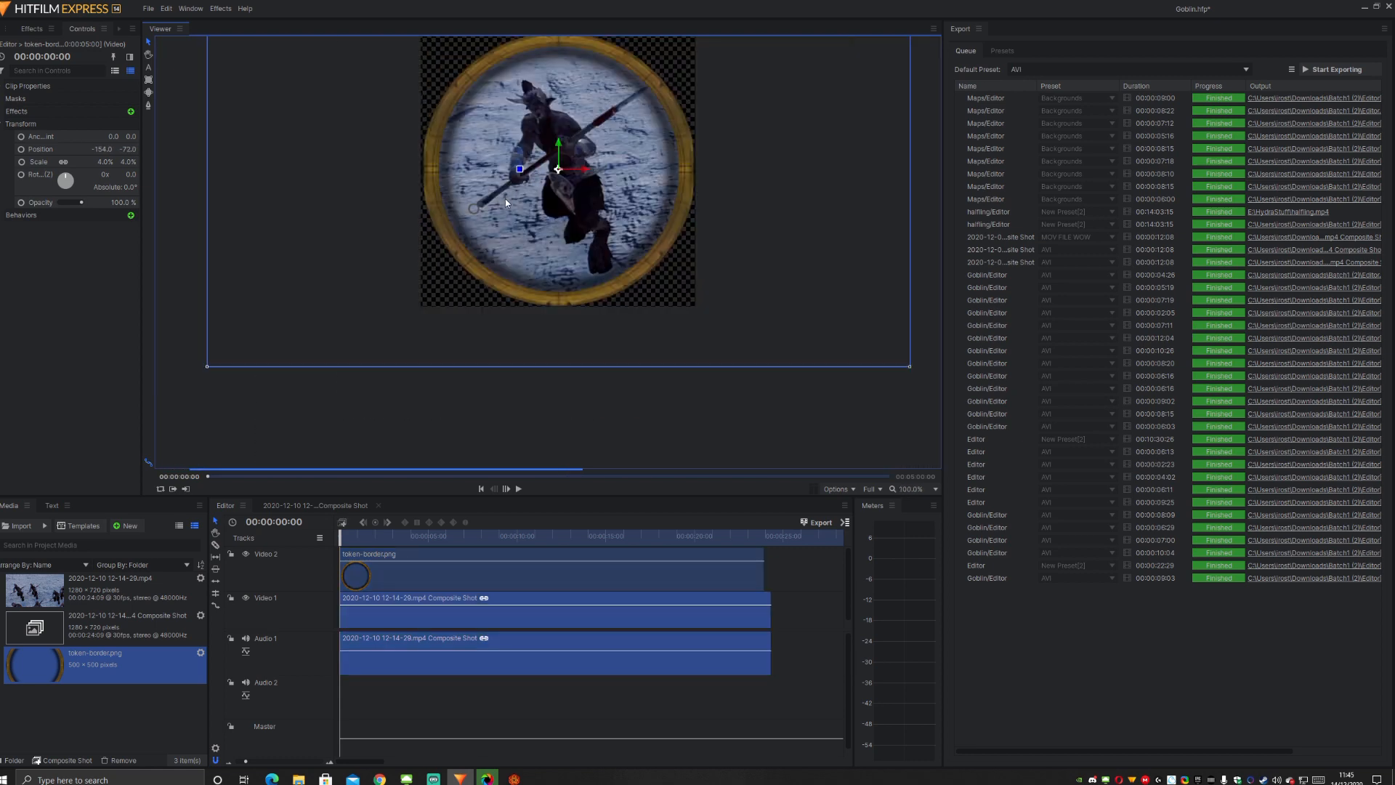
pyautogui.scroll(1, 494, 286)
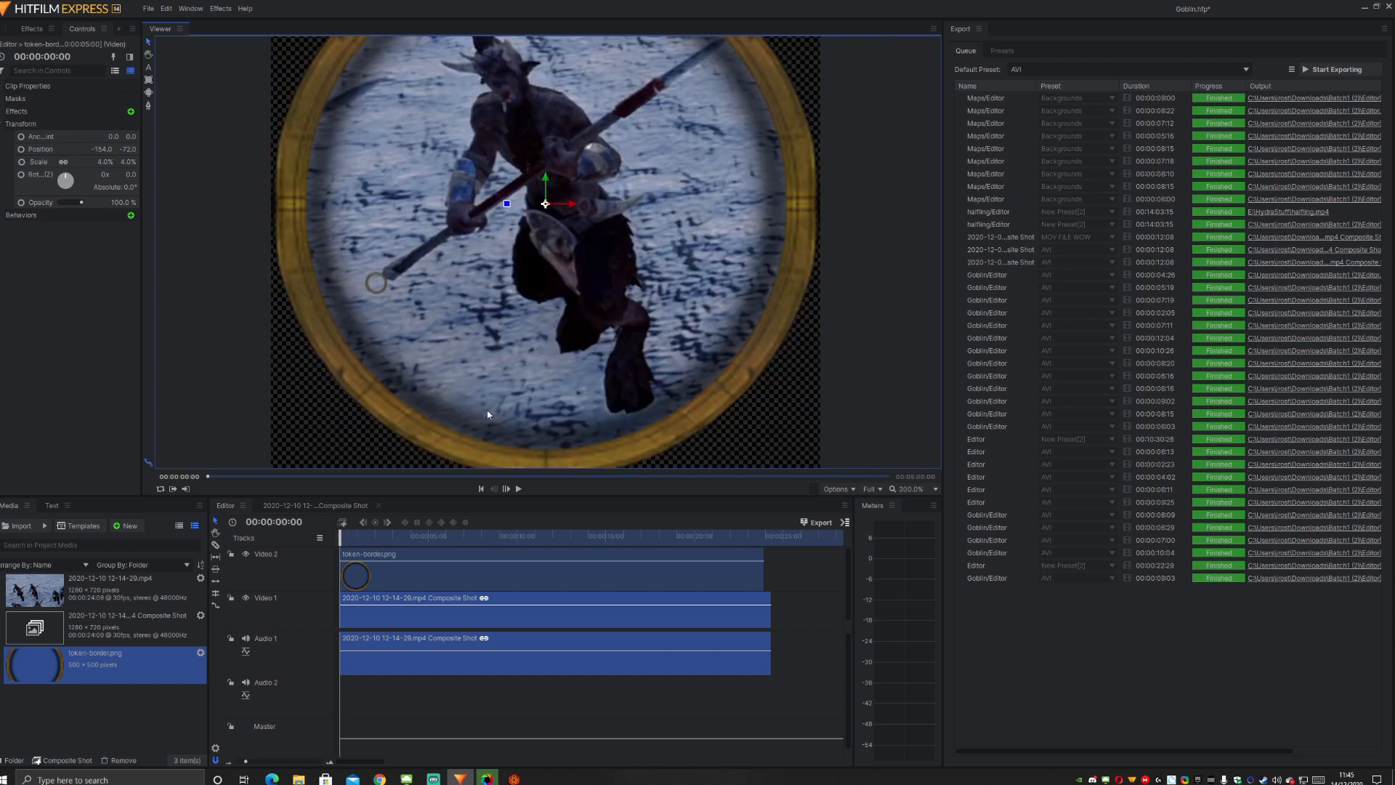
pyautogui.moveTo(349, 536)
pyautogui.mouseDown()
pyautogui.moveTo(369, 540)
pyautogui.moveTo(340, 539)
pyautogui.mouseUp()
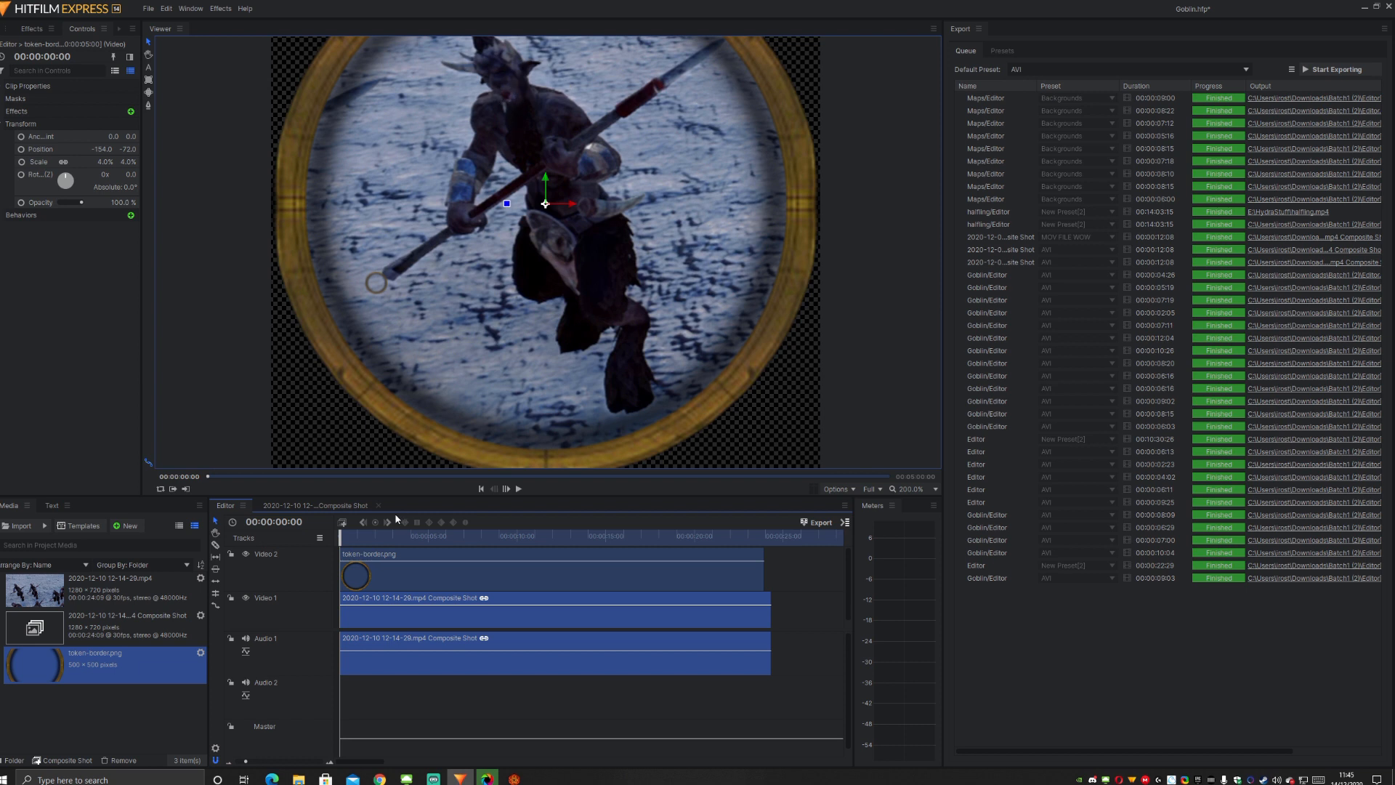
pyautogui.moveTo(344, 538); pyautogui.dragTo(362, 535)
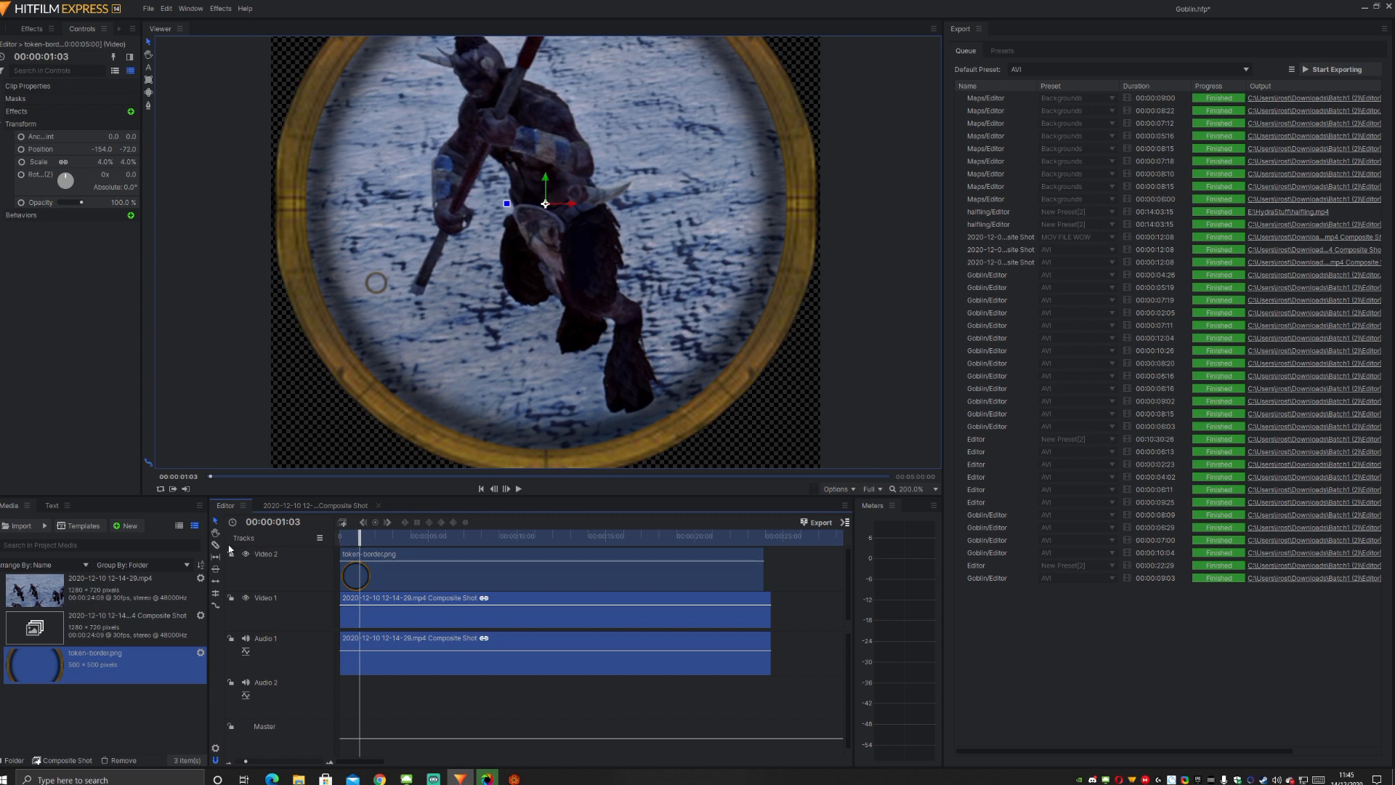
pyautogui.click(403, 556)
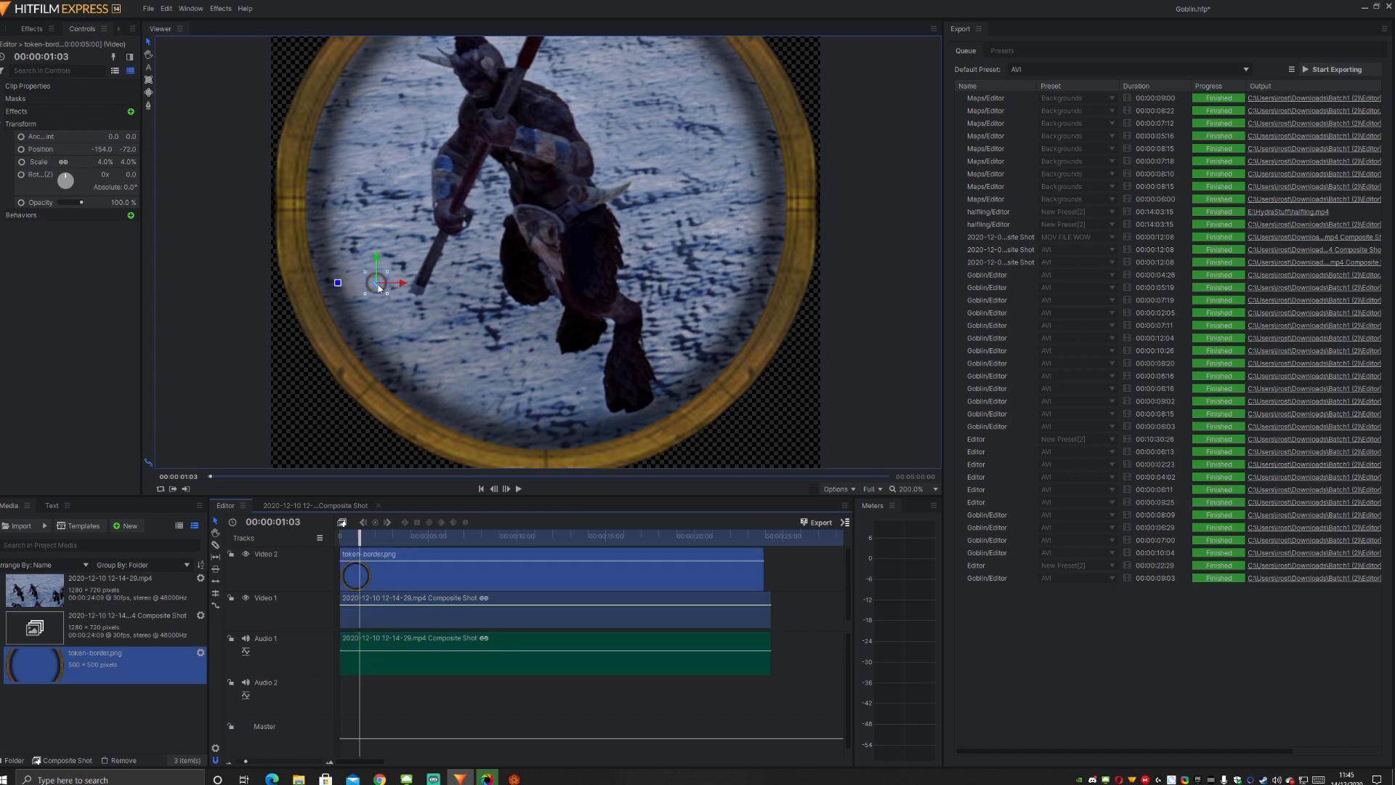
pyautogui.moveTo(377, 289); pyautogui.dragTo(413, 307)
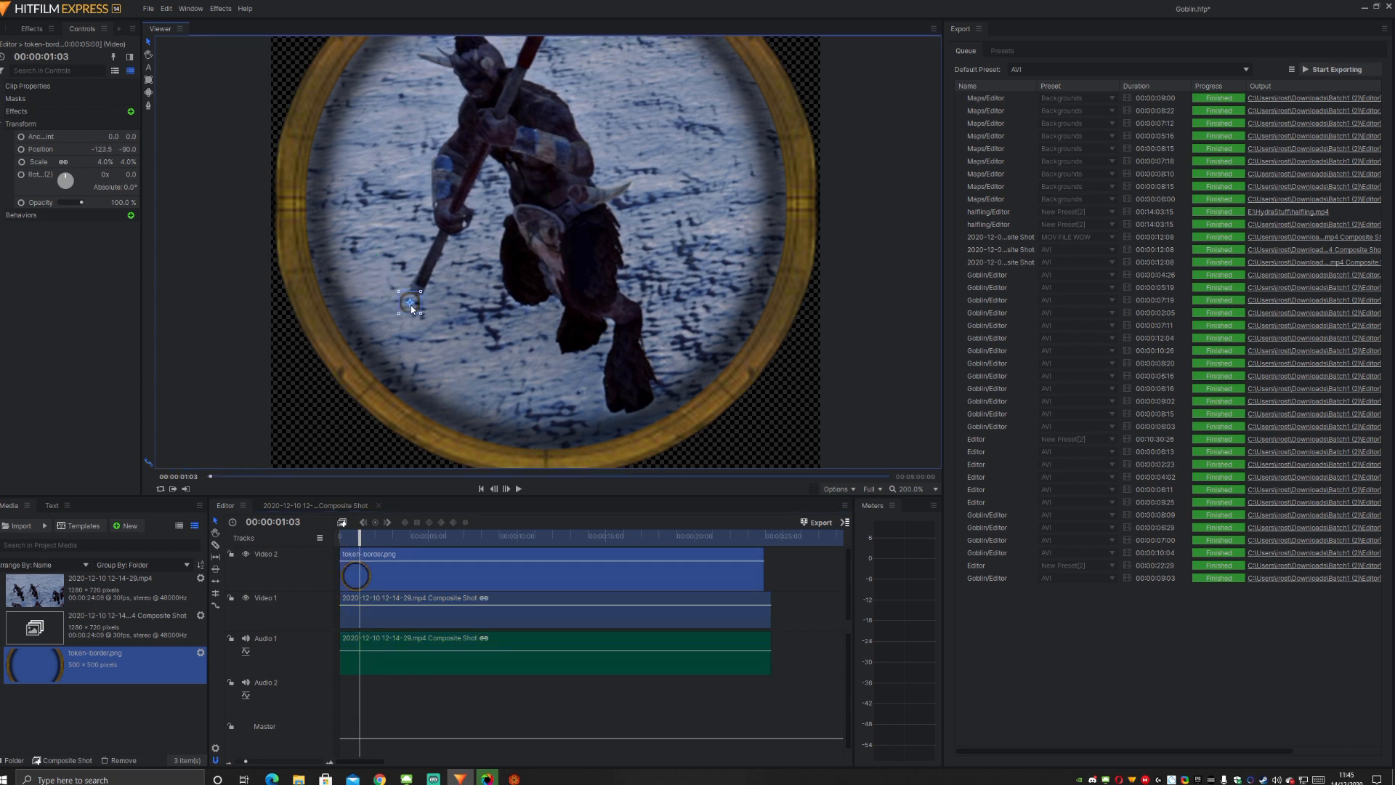
pyautogui.click(475, 360)
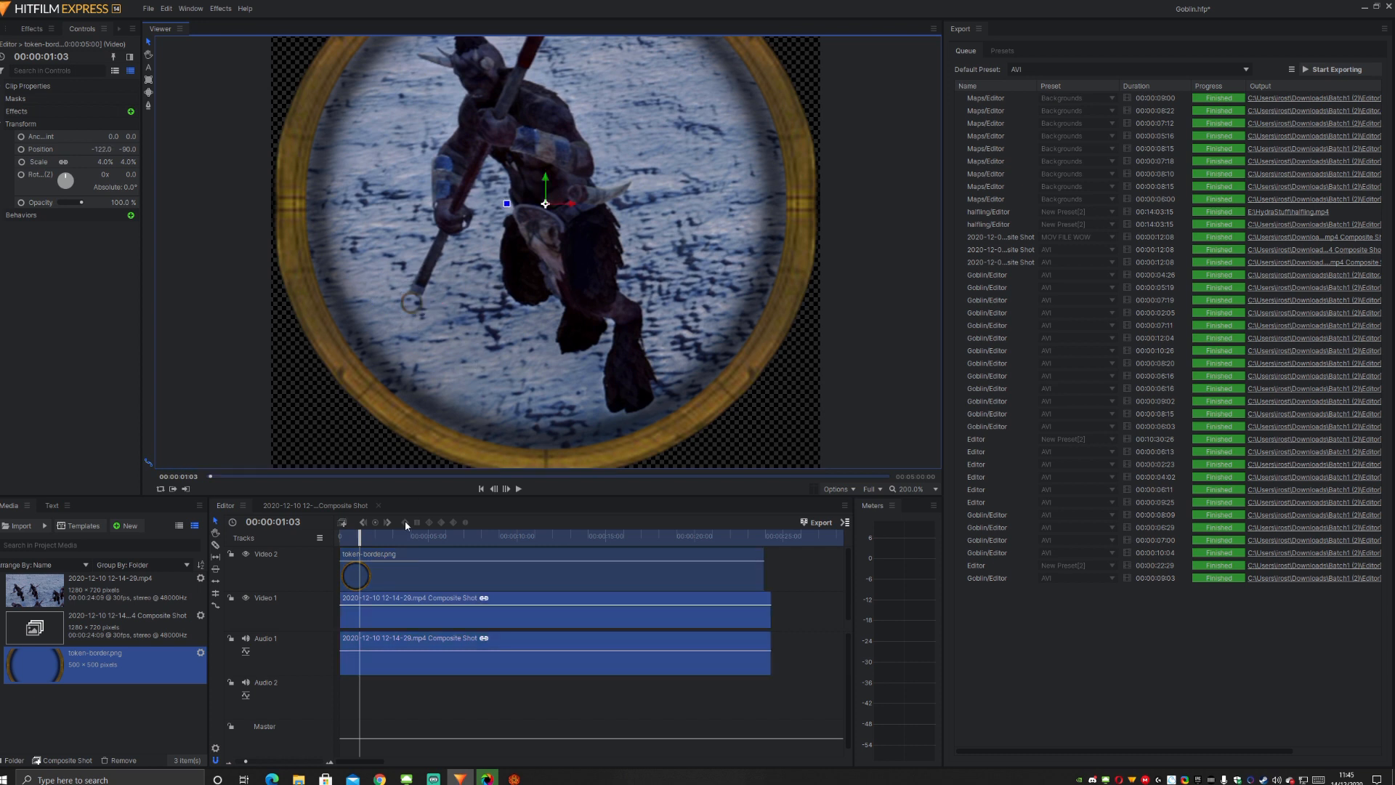
# - Fine-tune the small marker ring on the spear tip to position -123, -91.5
pyautogui.click(427, 556)
pyautogui.moveTo(417, 310); pyautogui.dragTo(419, 312)
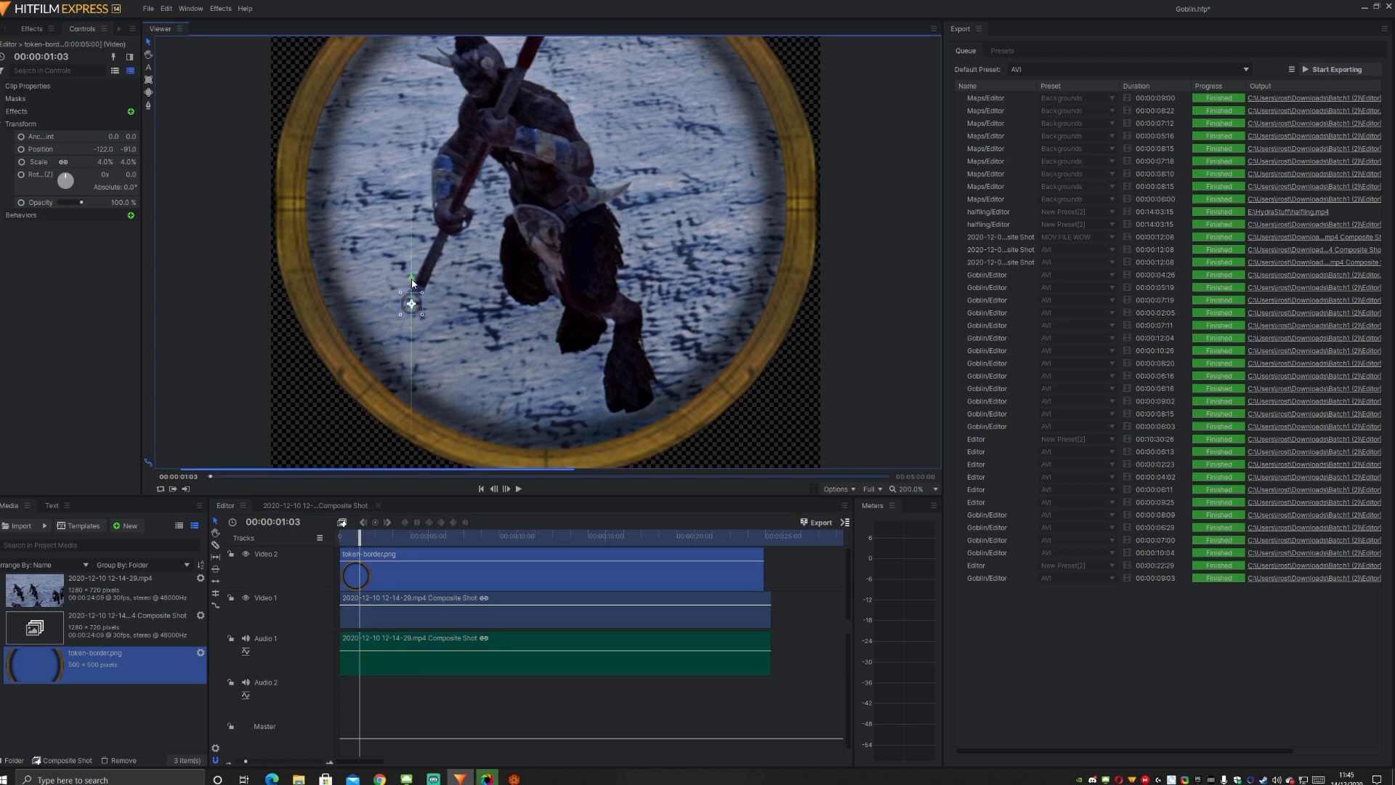
pyautogui.click(461, 351)
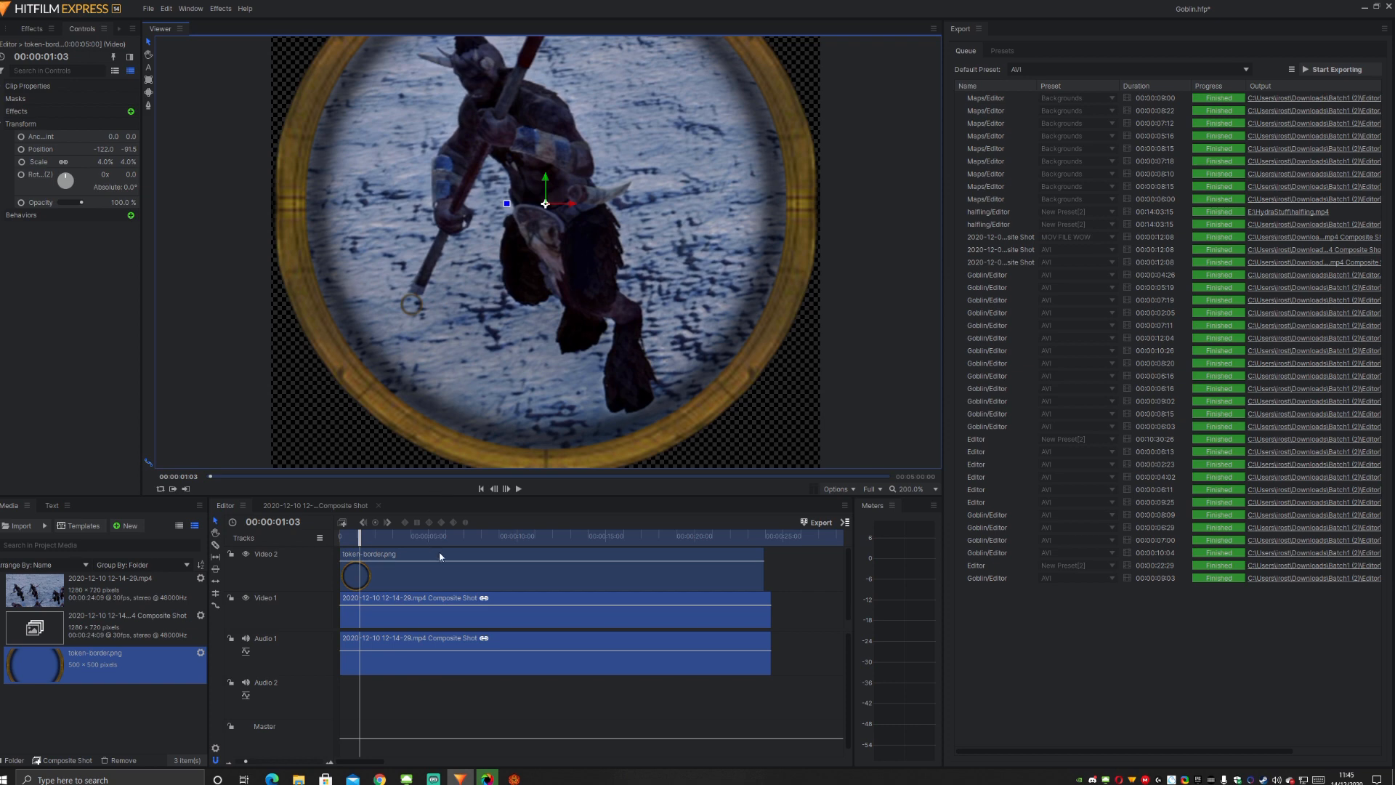
pyautogui.click(439, 557)
pyautogui.click(439, 304)
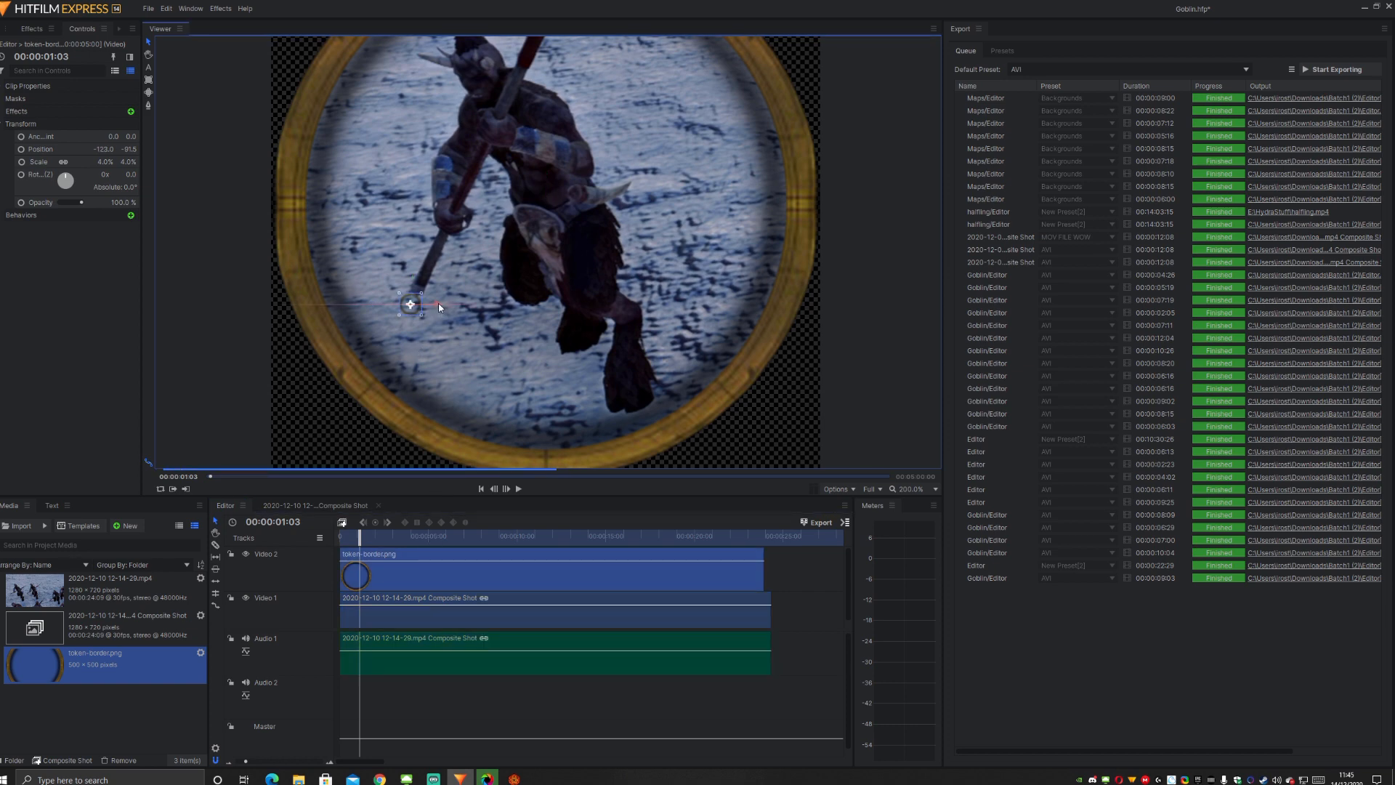
pyautogui.click(511, 313)
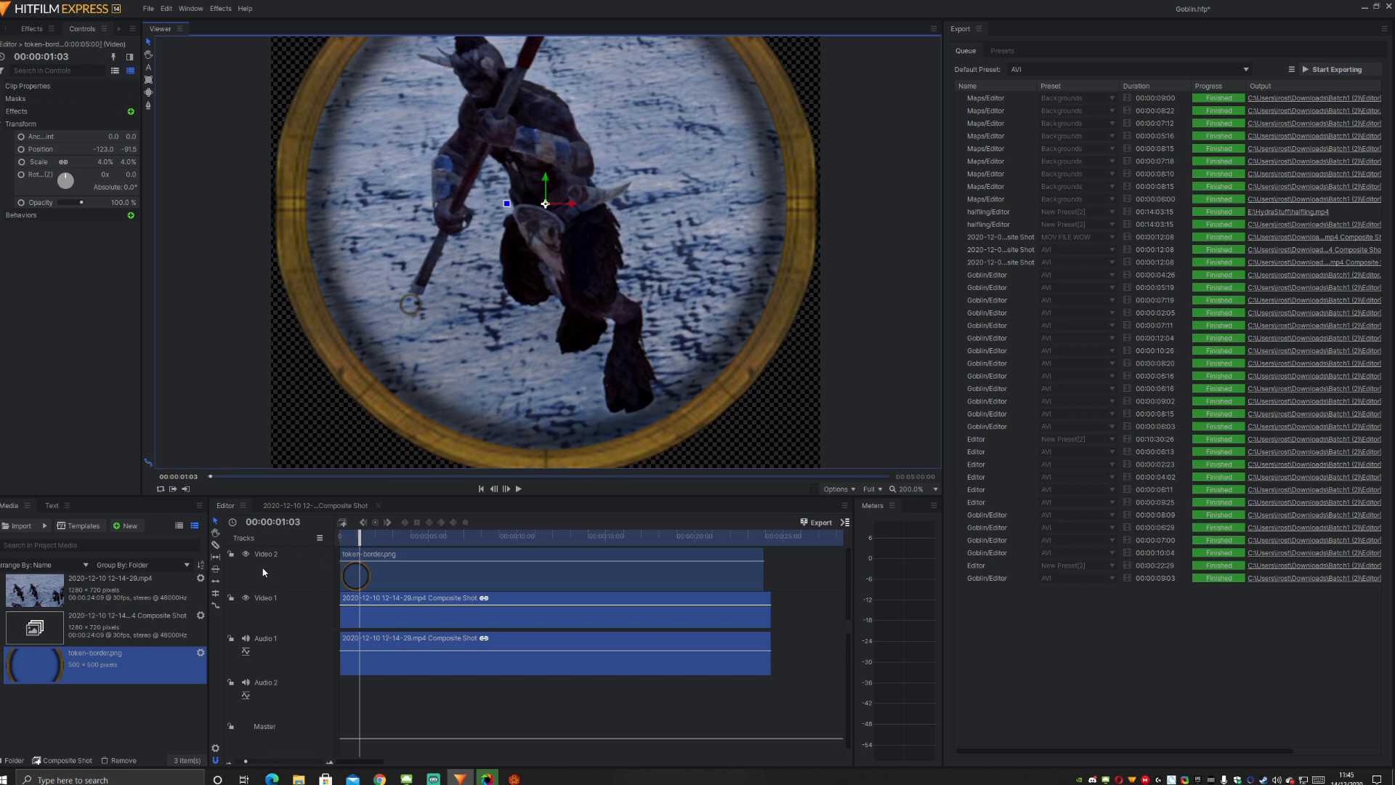
# - Slice the composite shot and token-border.png clips at 00:00:01:03 and delete the pieces before the cut
pyautogui.click(215, 544)
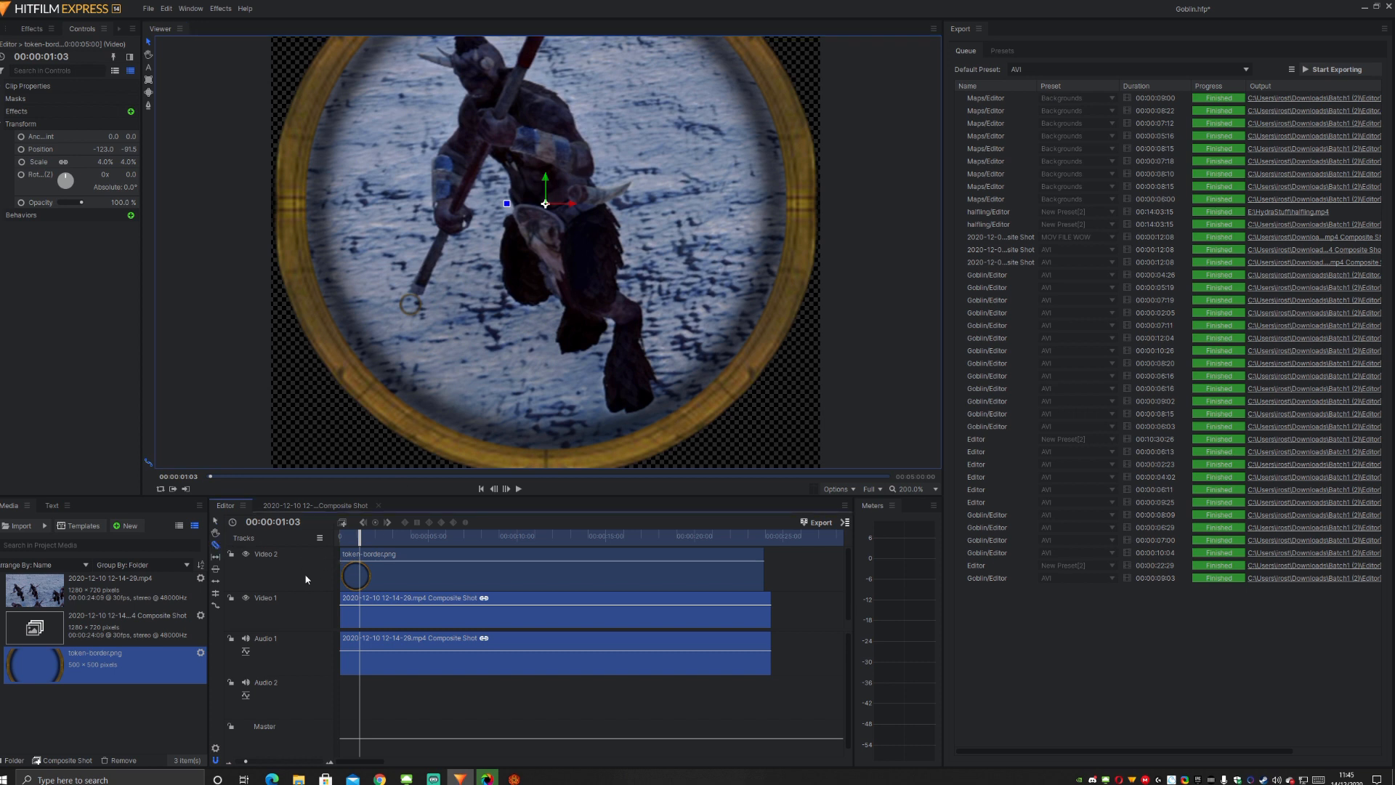
pyautogui.click(362, 602)
pyautogui.click(359, 571)
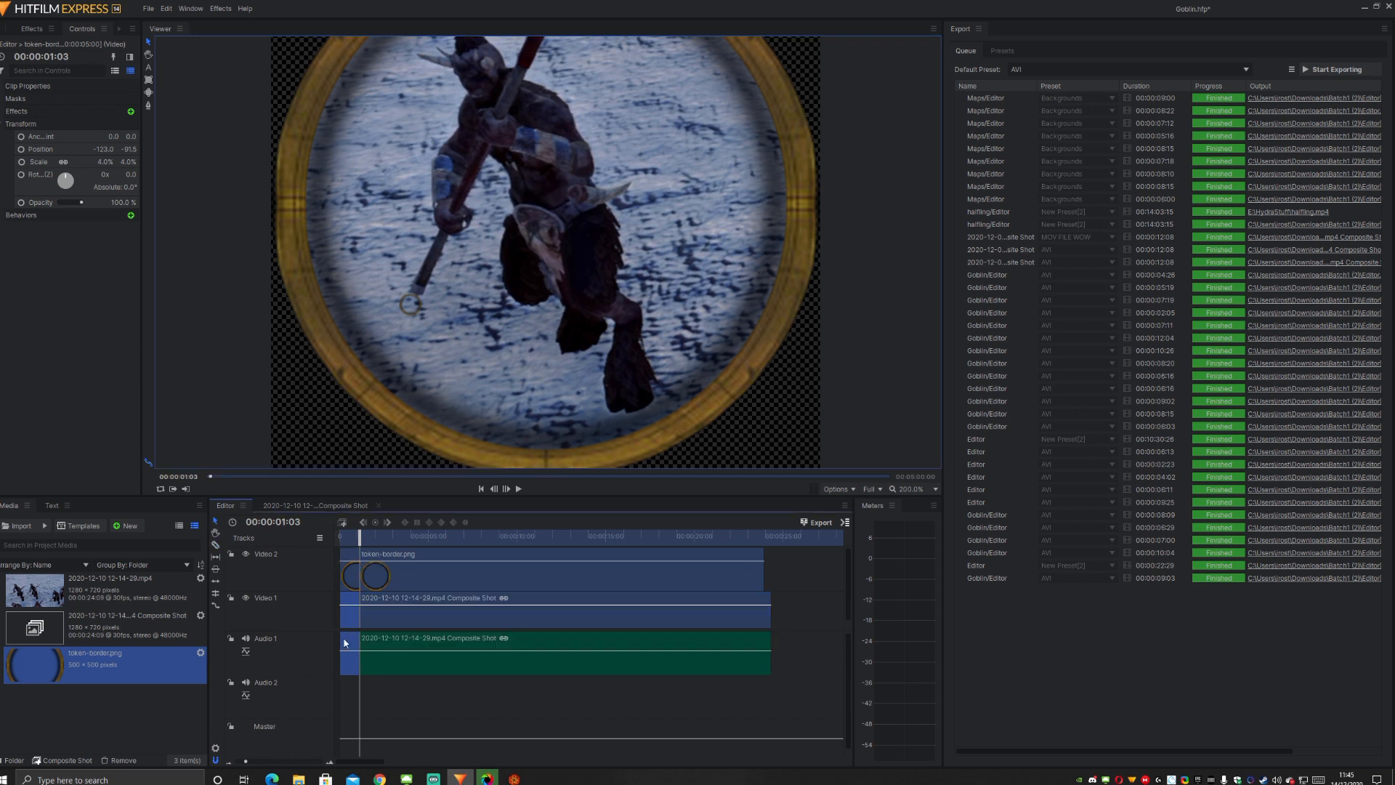
pyautogui.press('Delete')
pyautogui.click(350, 574)
pyautogui.press('Delete')
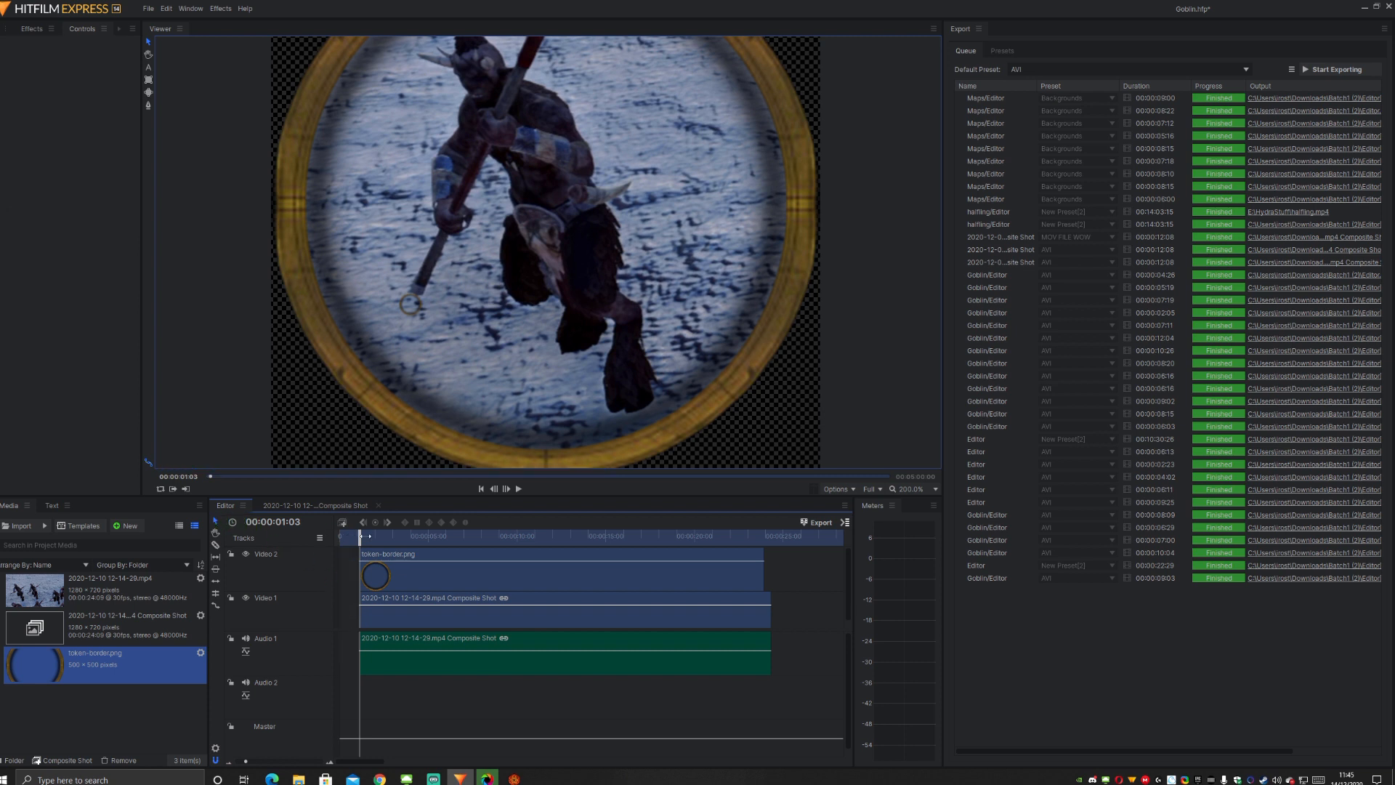
# - Slice the token-border.png and composite shot clips at 00:00:12:27, delete the pieces after the cut, and remove the remaining token-border.png clip
pyautogui.moveTo(359, 536); pyautogui.dragTo(568, 587)
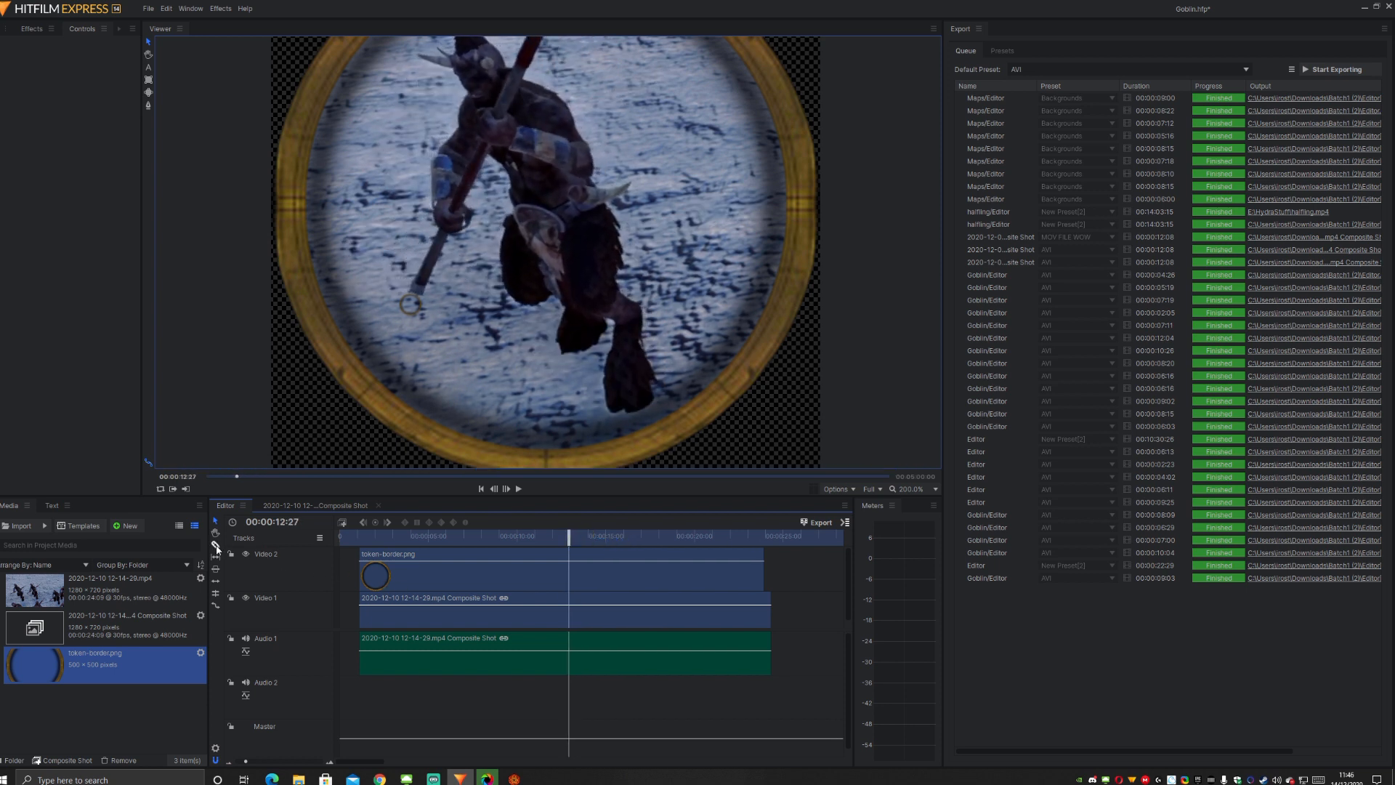
pyautogui.click(570, 585)
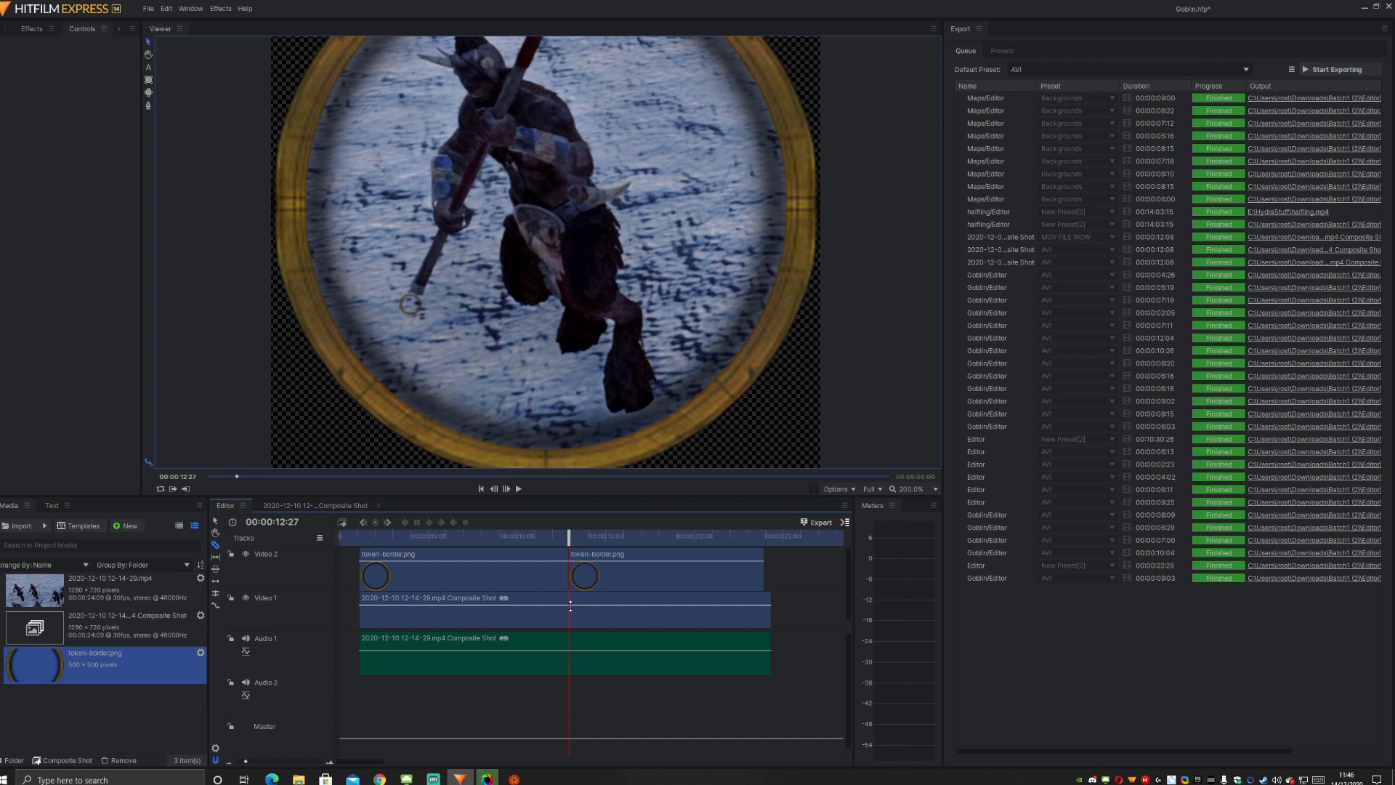
pyautogui.click(570, 604)
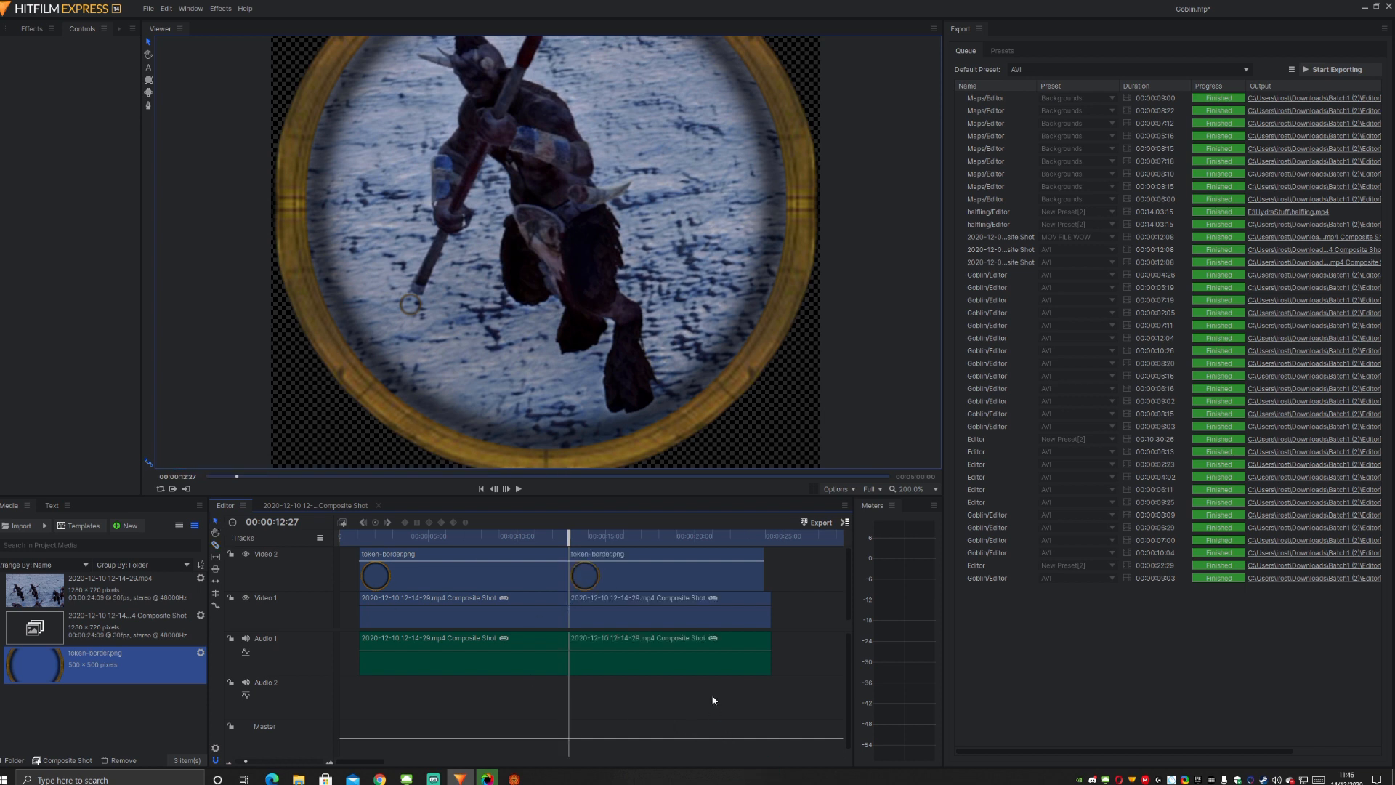
pyautogui.moveTo(713, 700); pyautogui.dragTo(639, 555)
pyautogui.press('Delete')
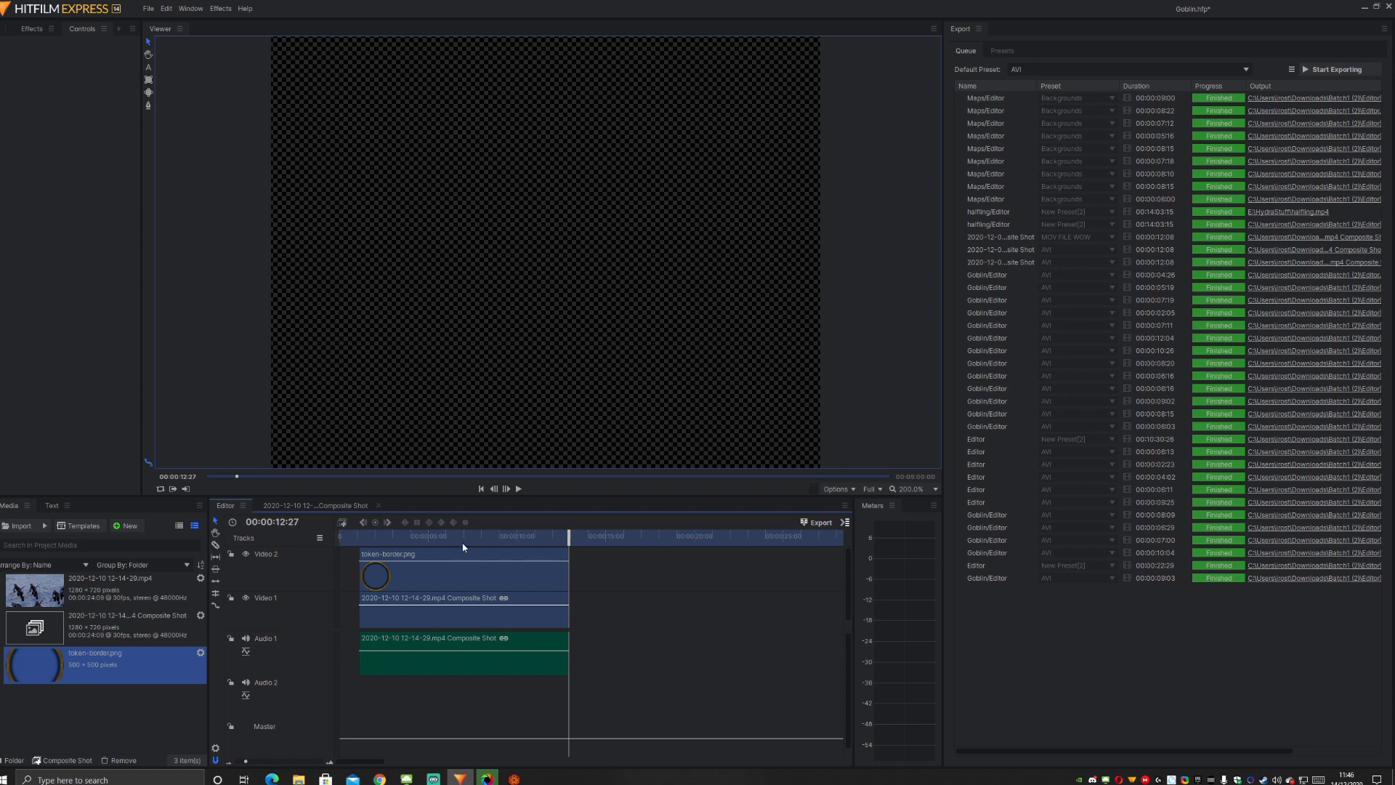
pyautogui.click(476, 557)
pyautogui.press('Delete')
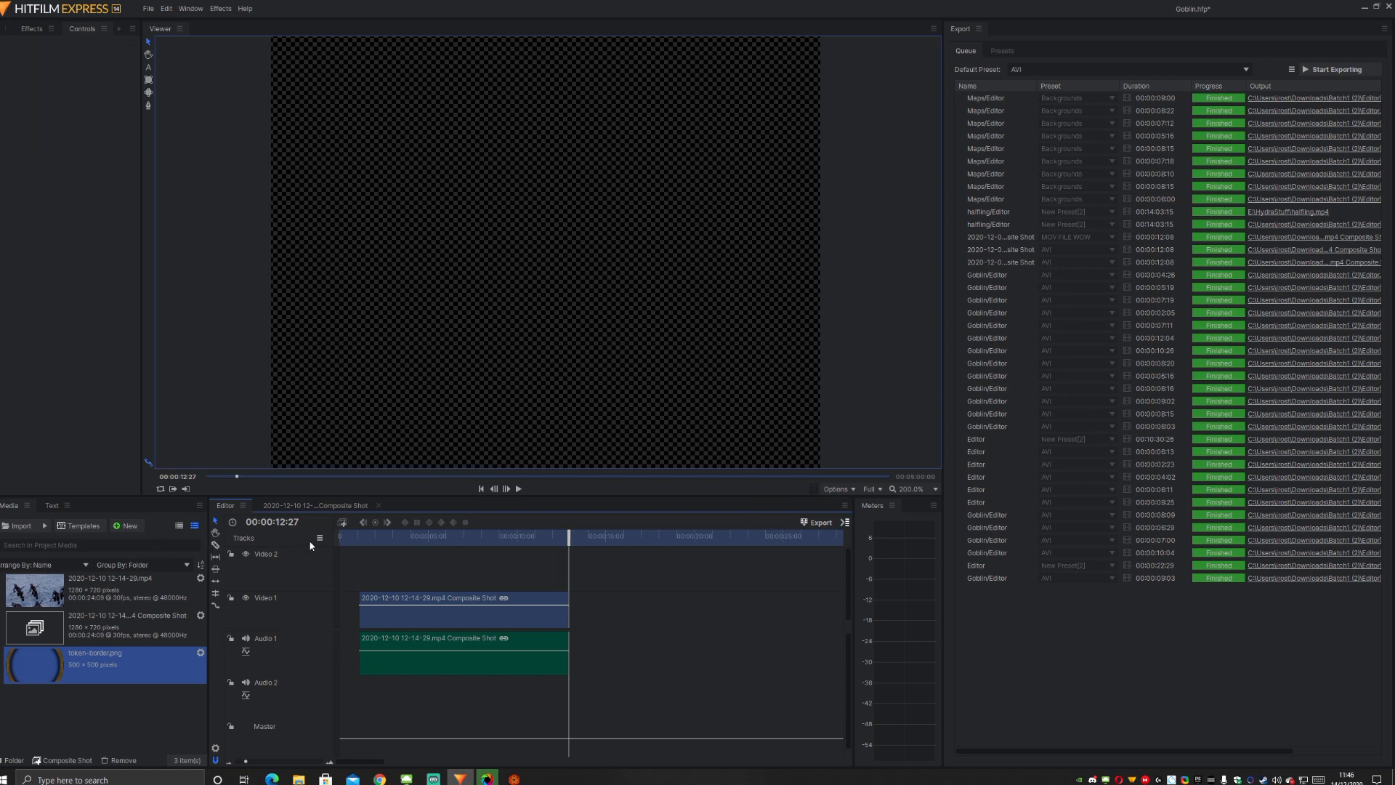
# - Slice the composite shot near its middle and move its first half to directly after the second half
pyautogui.moveTo(385, 552); pyautogui.dragTo(491, 554)
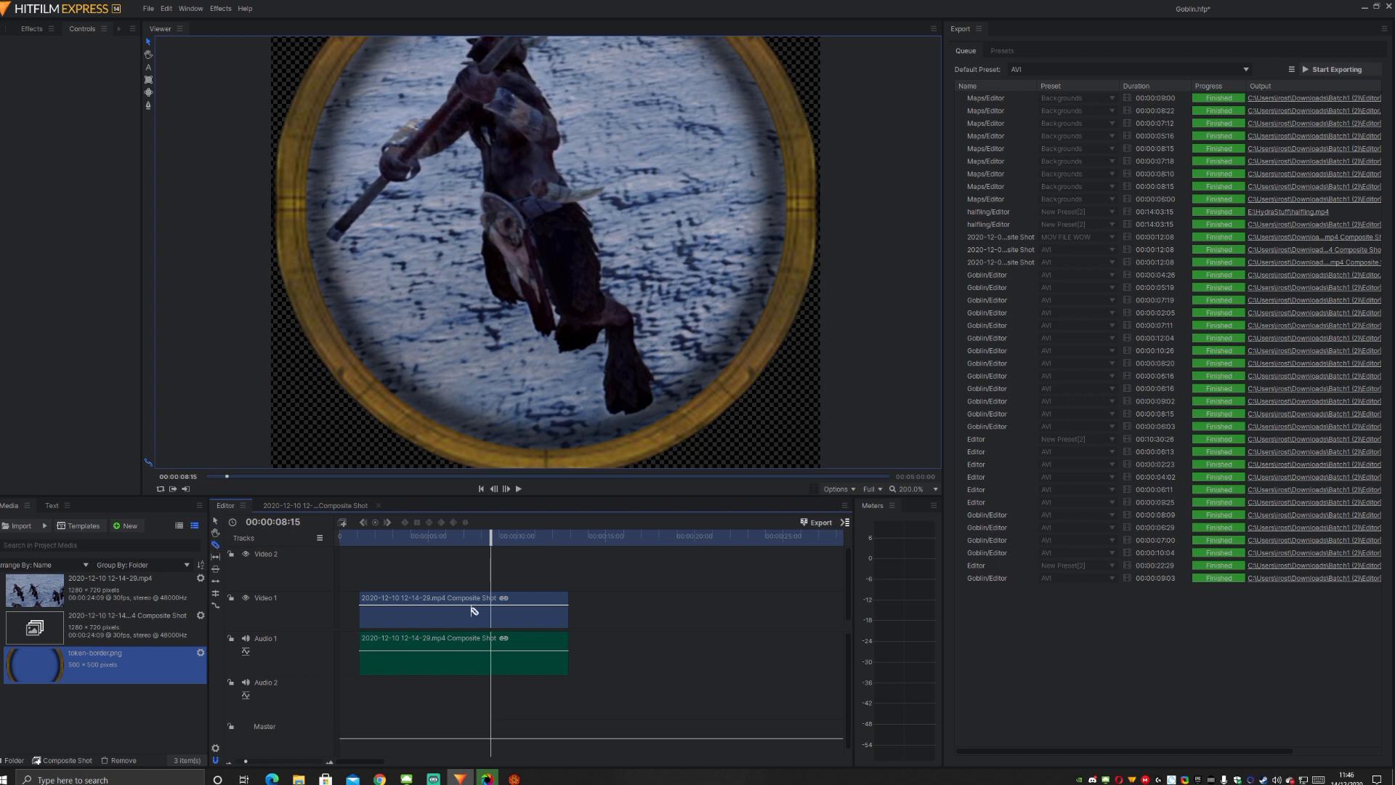
pyautogui.click(458, 599)
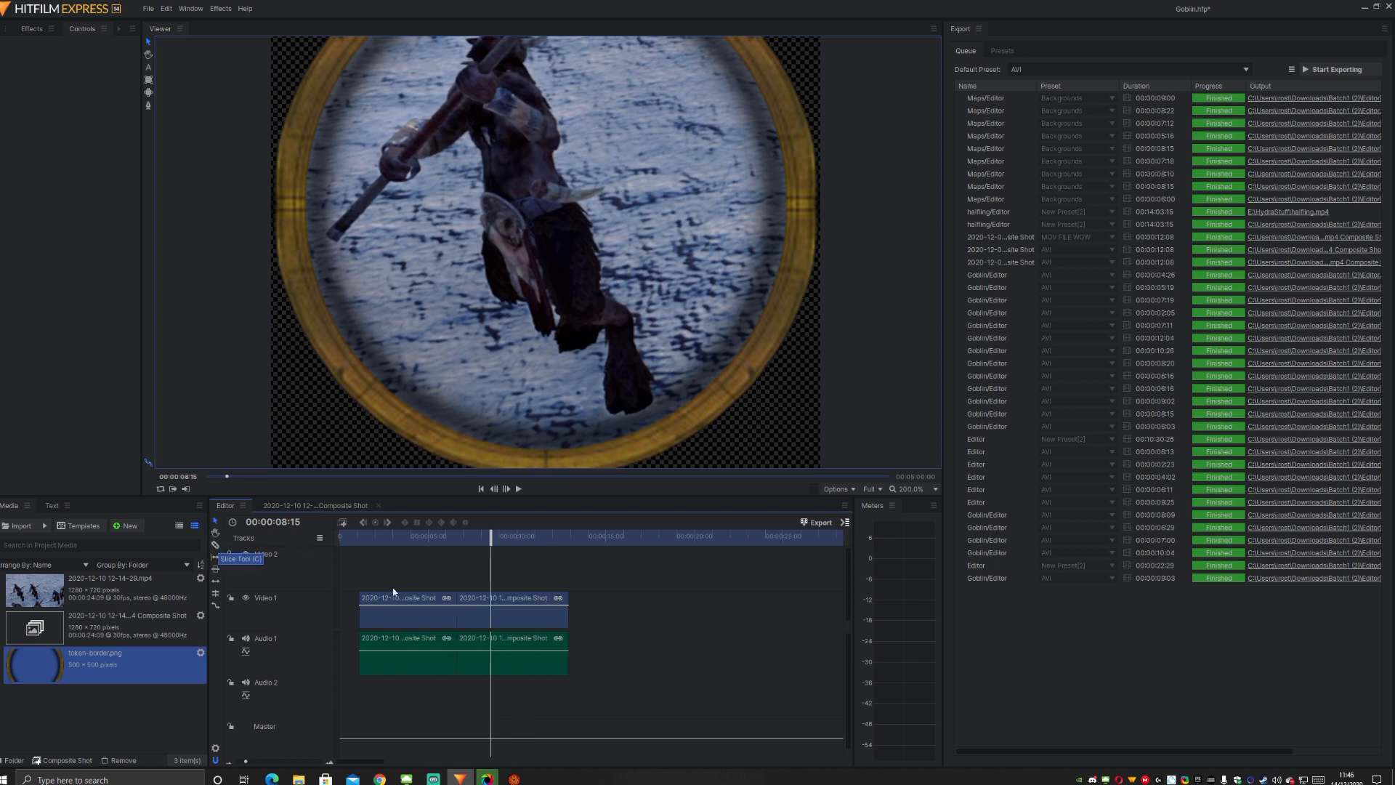
pyautogui.moveTo(393, 592); pyautogui.dragTo(623, 611)
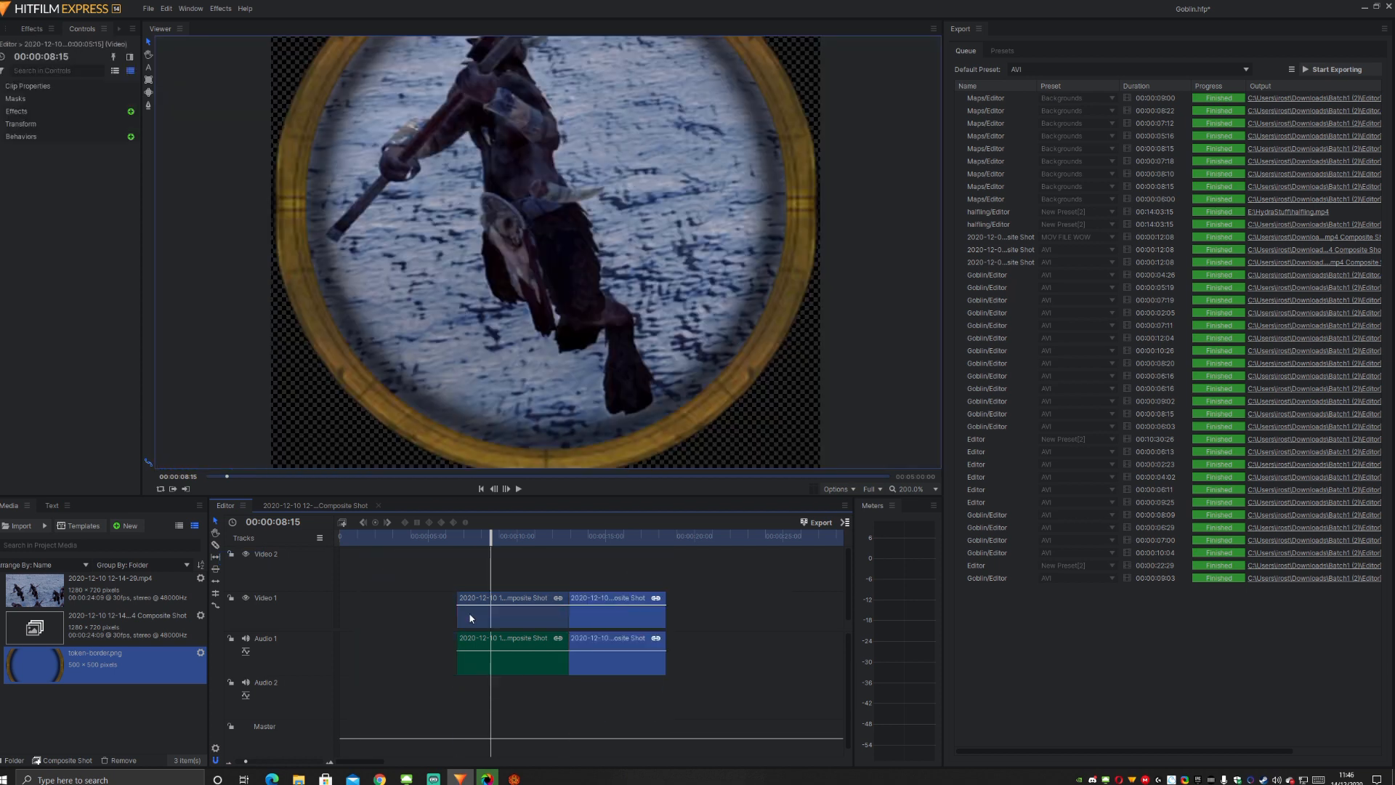
# - Play and scrub the frames around the join of the two composite shot halves to check how smoothly the spear movement loops
pyautogui.moveTo(557, 541); pyautogui.dragTo(570, 609)
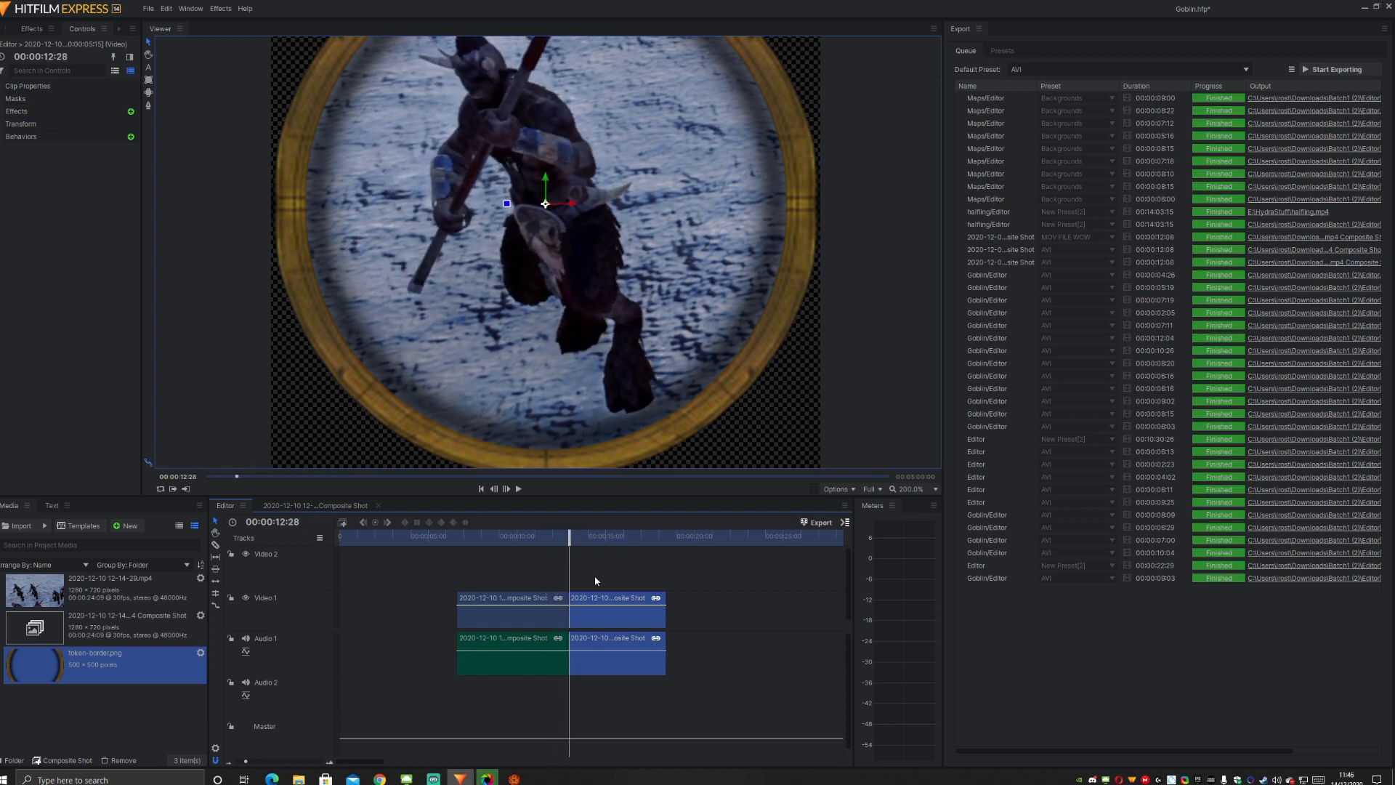
pyautogui.scroll(-1, 621, 243)
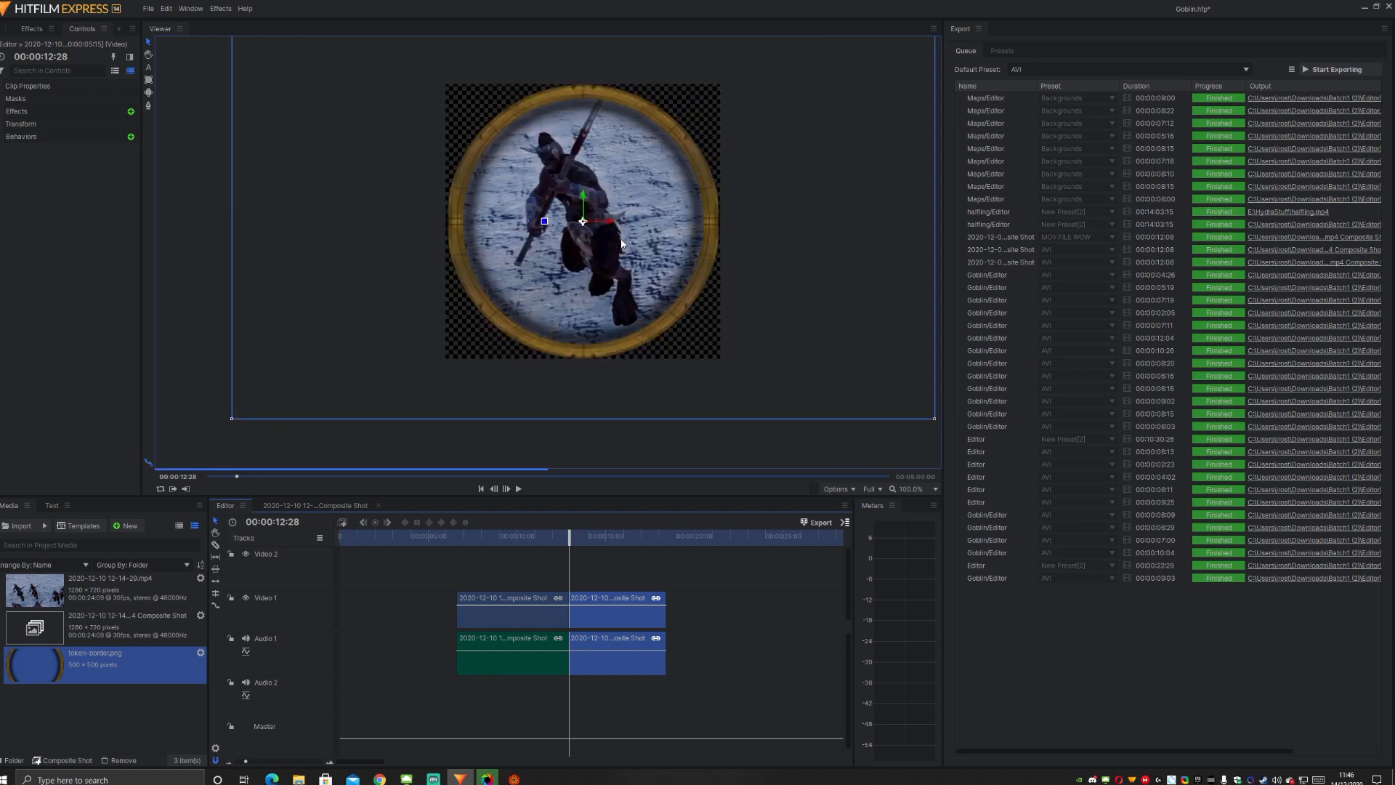
pyautogui.moveTo(616, 269); pyautogui.dragTo(585, 333)
pyautogui.scroll(1, 580, 283)
pyautogui.click(563, 538)
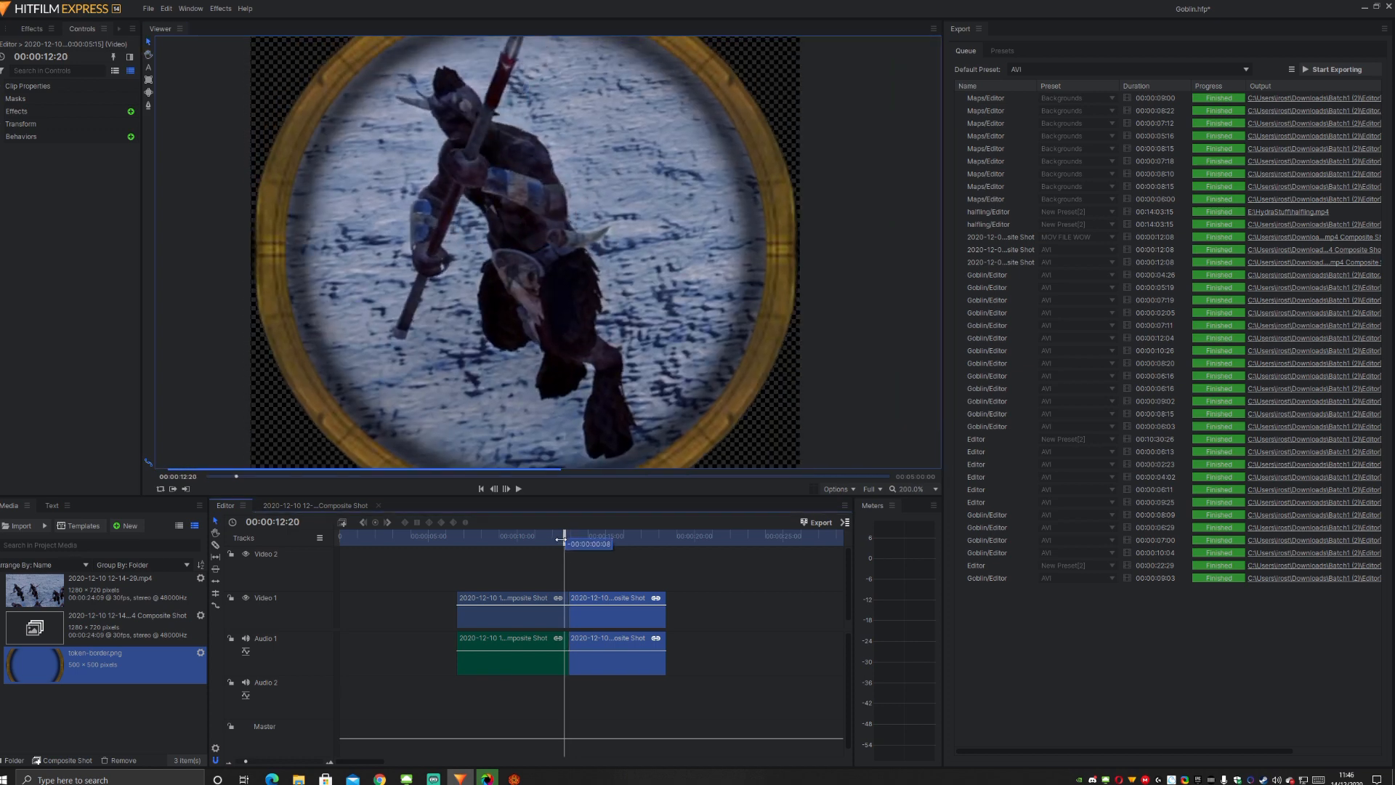
pyautogui.press('space')
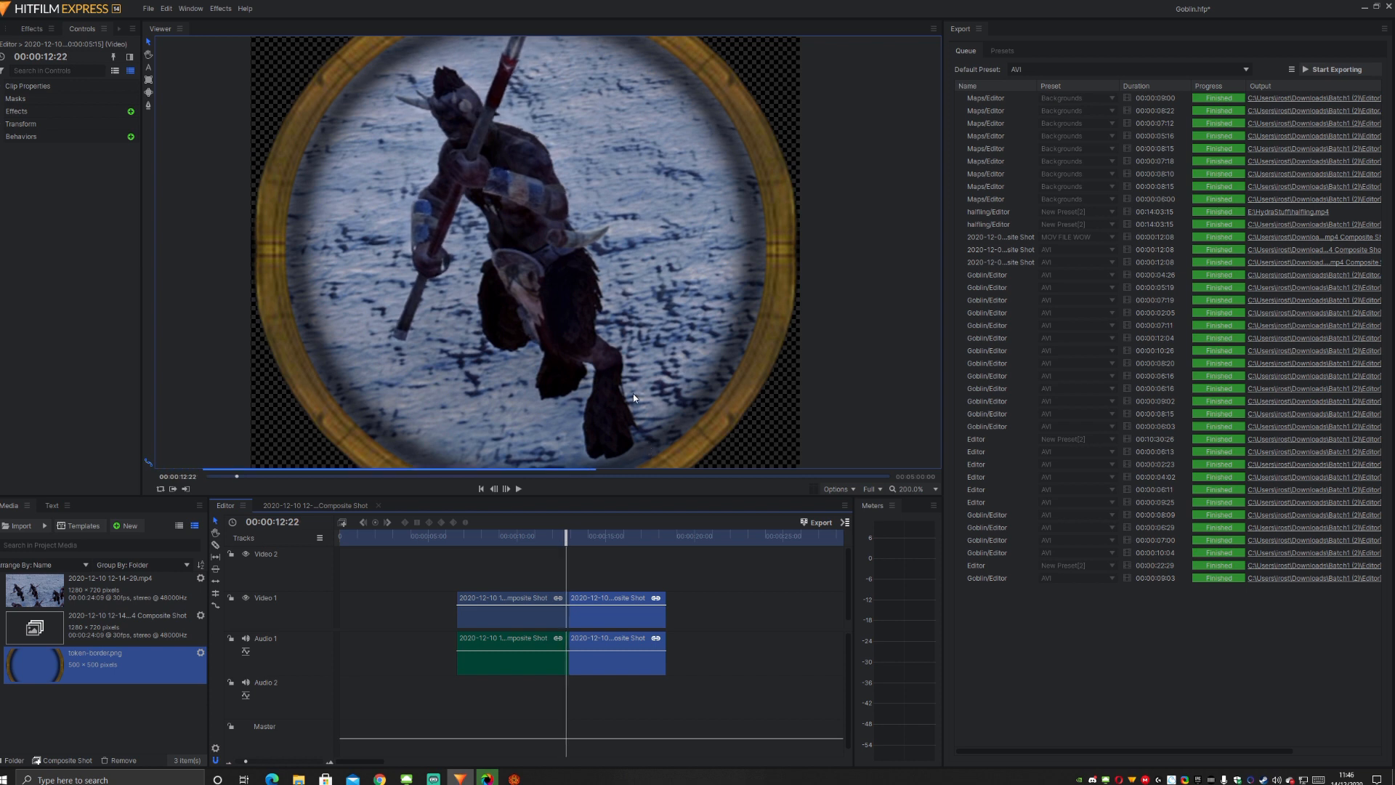
pyautogui.press('Left')
pyautogui.press('Left')
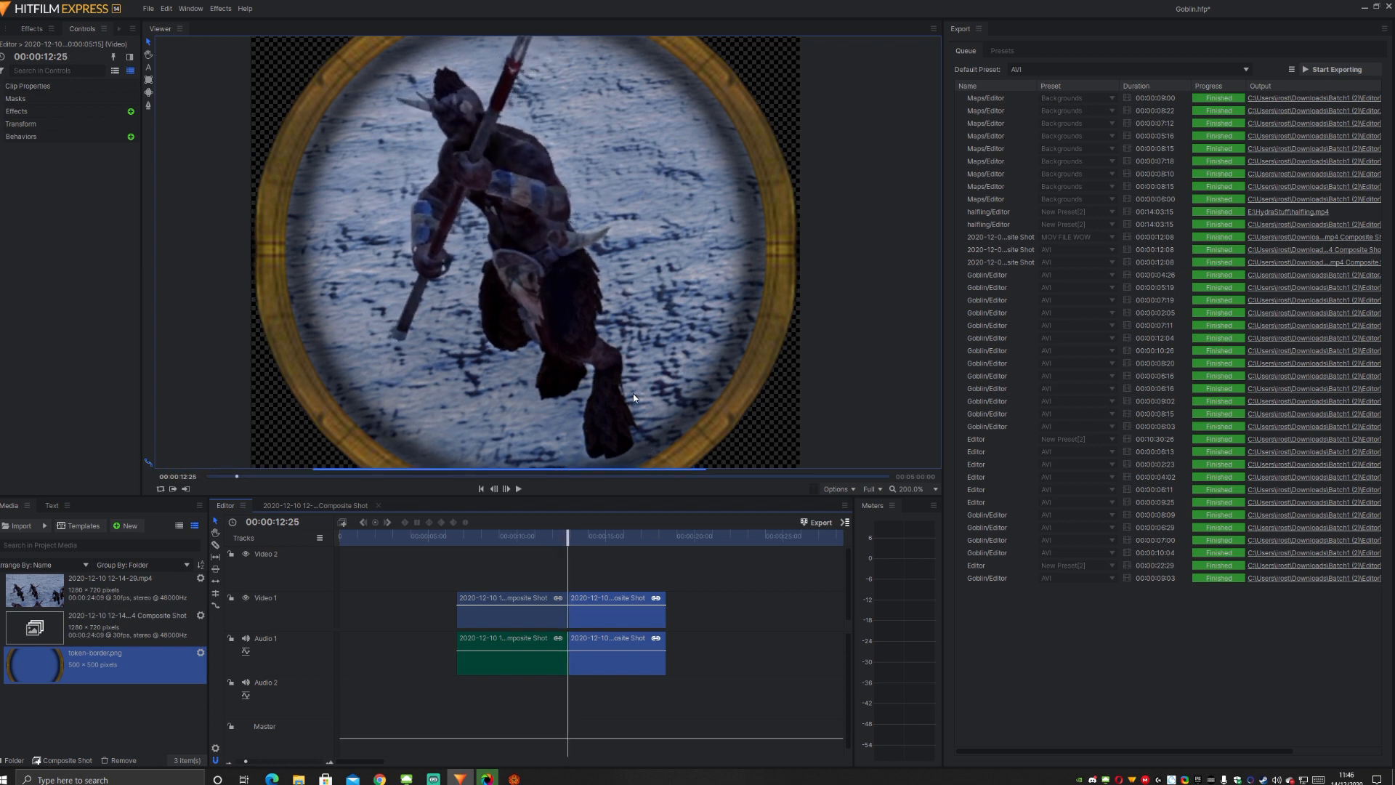
pyautogui.press('Left')
pyautogui.press('Left')
pyautogui.press('Left')
pyautogui.press('Left')
pyautogui.press('Left')
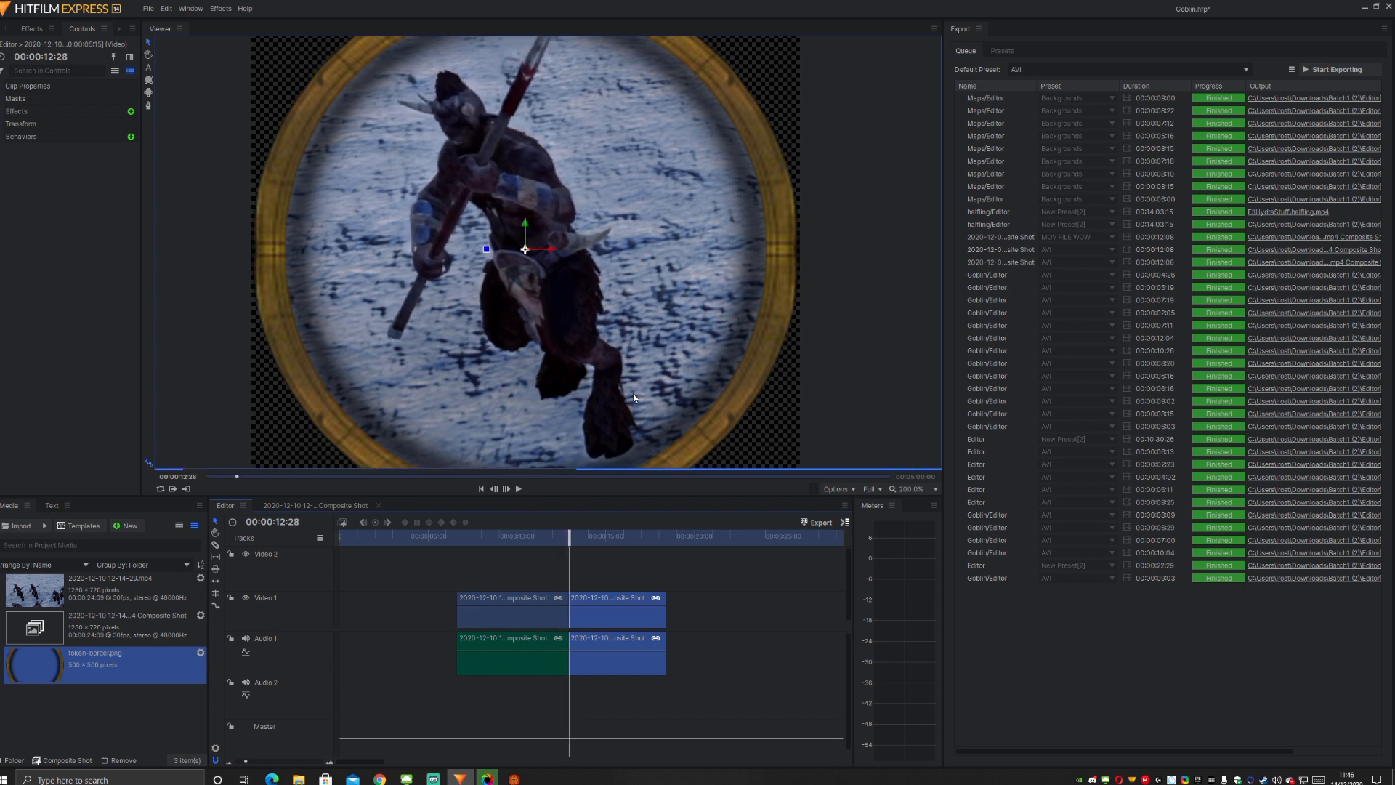
pyautogui.press('space')
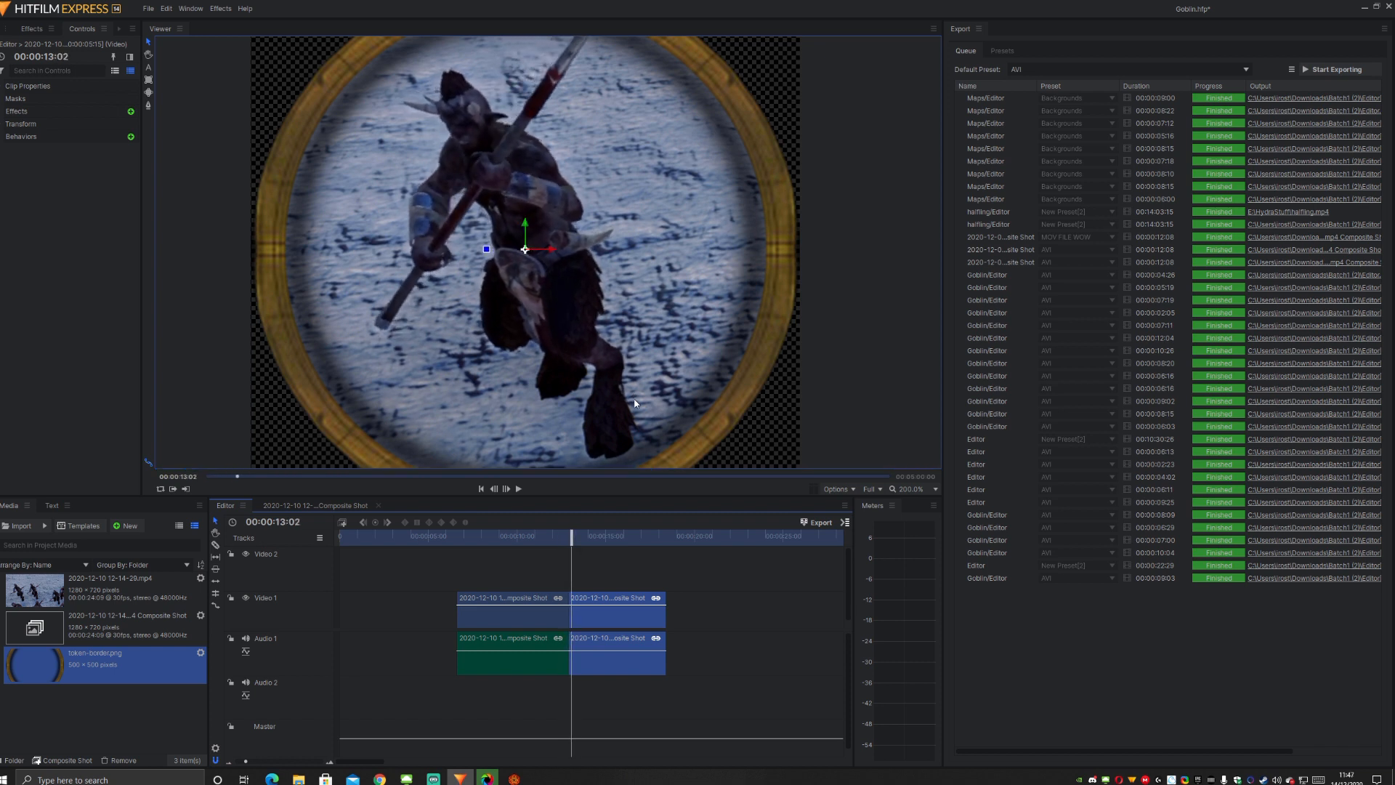
pyautogui.moveTo(572, 541)
pyautogui.mouseDown()
pyautogui.moveTo(536, 541)
pyautogui.moveTo(564, 542)
pyautogui.mouseUp()
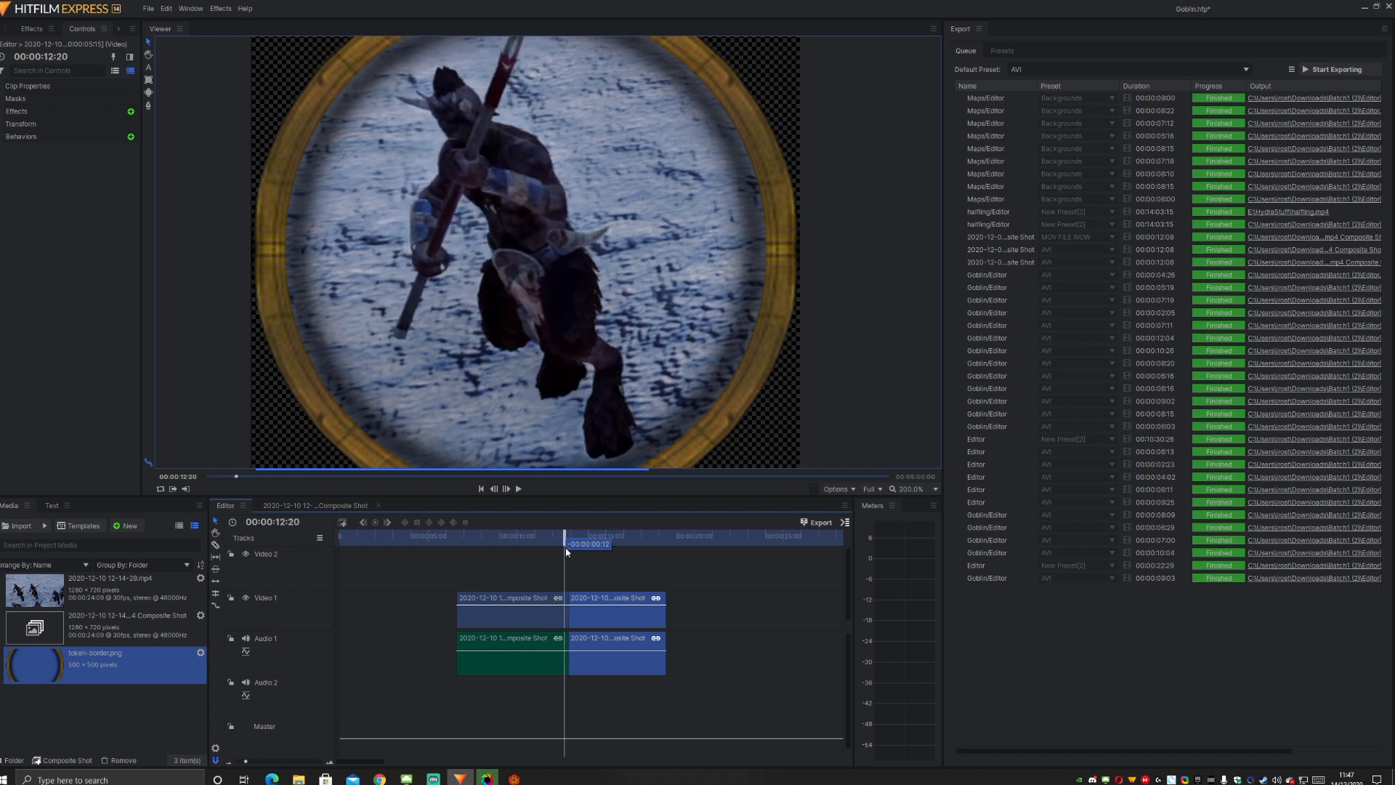
# - Try trimming the start of the second composite shot piece to 00:00:12:29 and undo the trim
pyautogui.click(30, 29)
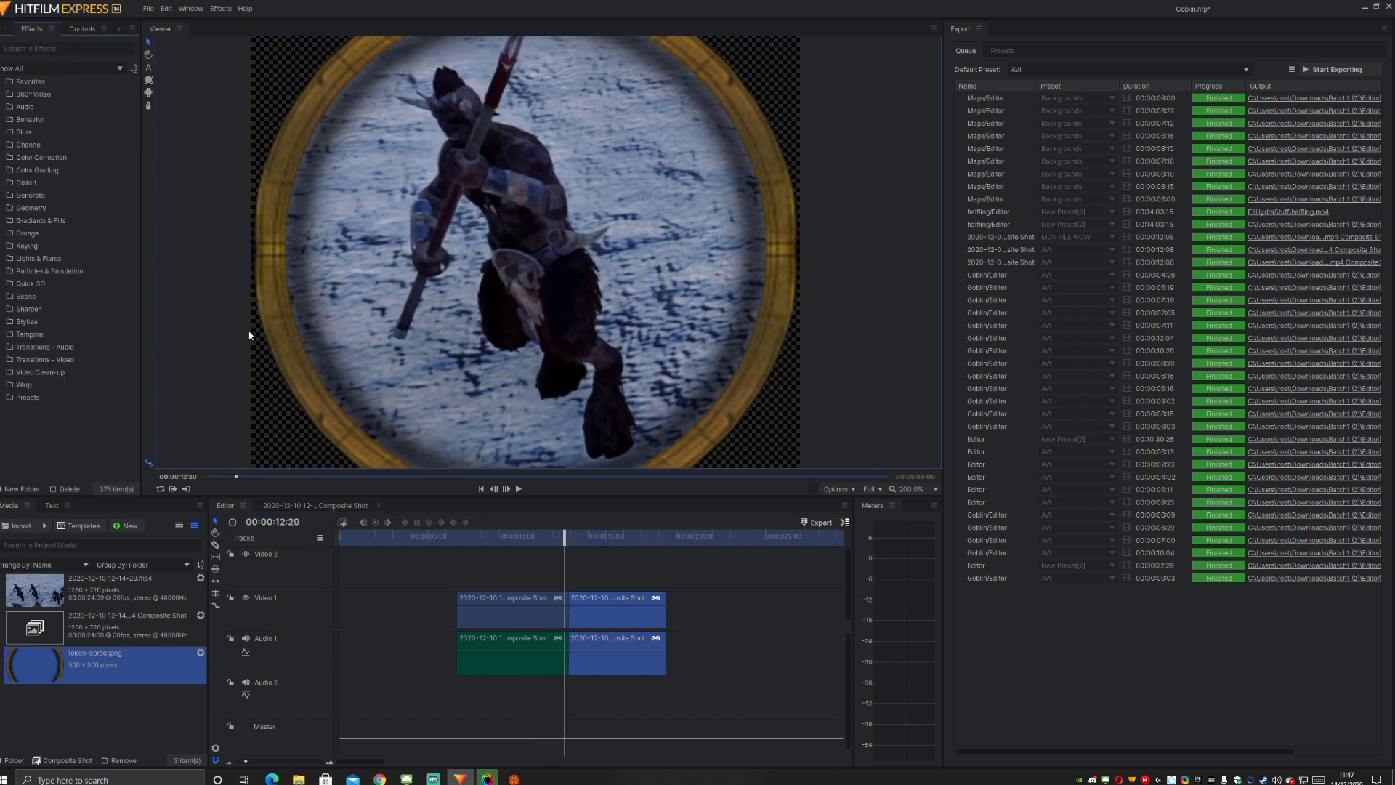
pyautogui.moveTo(247, 761); pyautogui.dragTo(279, 762)
pyautogui.moveTo(588, 558); pyautogui.dragTo(677, 607)
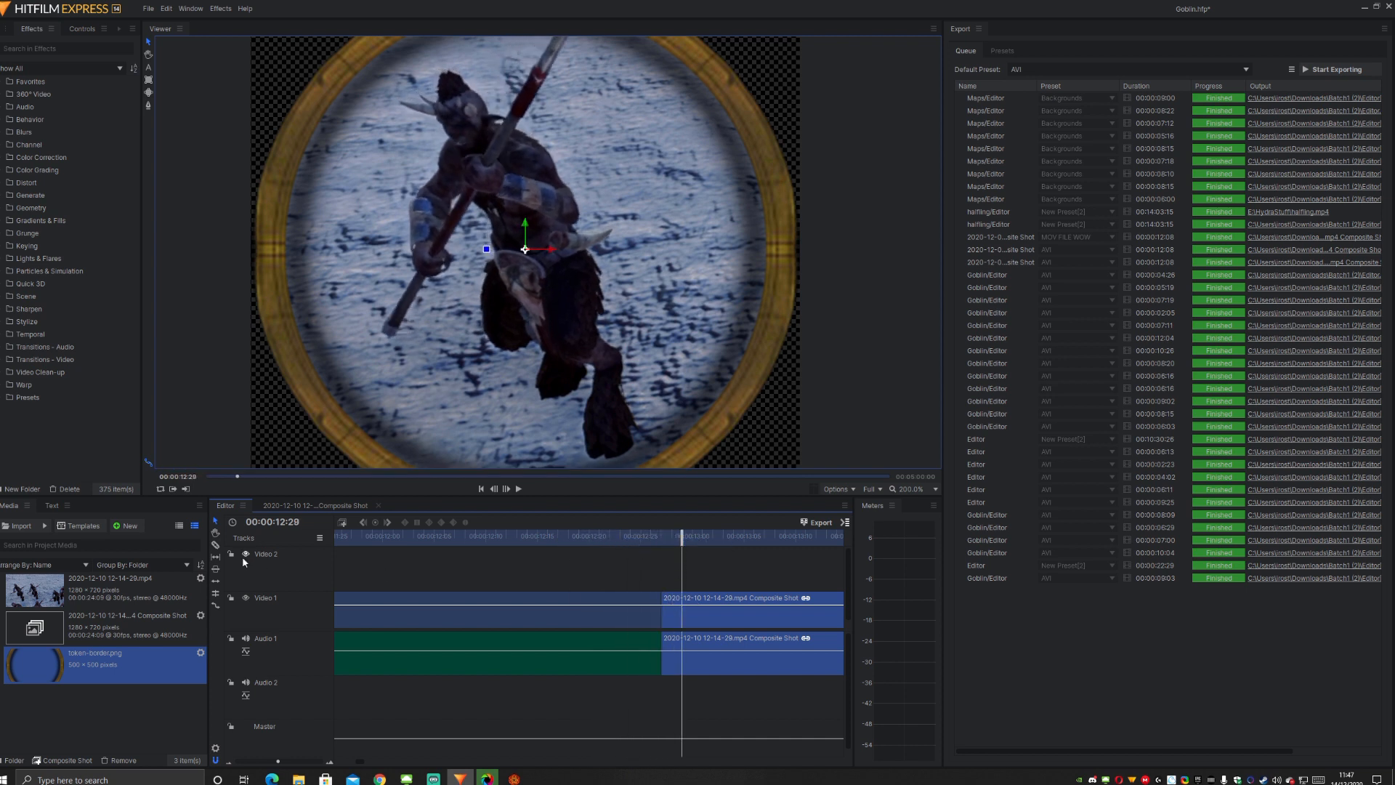
pyautogui.click(215, 545)
pyautogui.moveTo(711, 604); pyautogui.dragTo(676, 605)
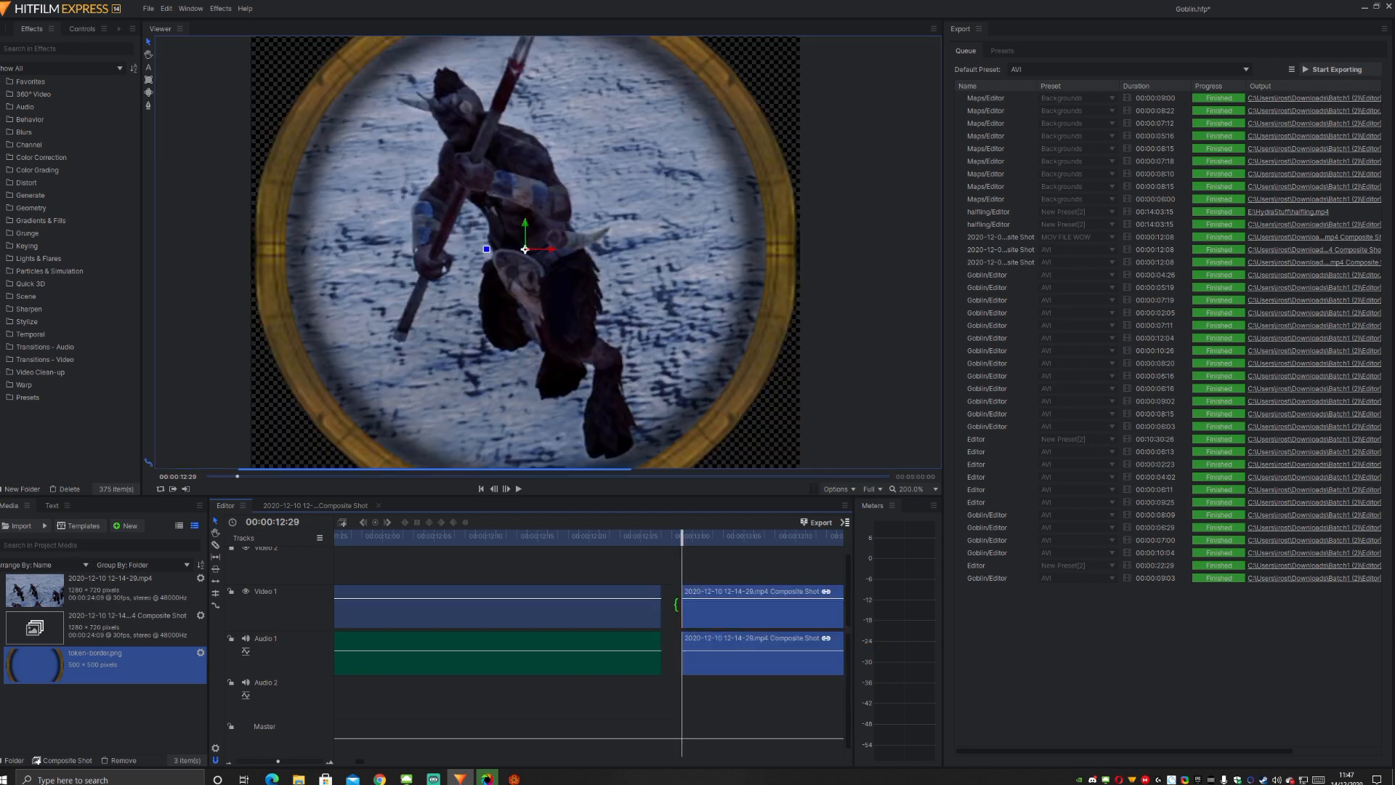
pyautogui.hotkey('ctrl', 'z')
pyautogui.hotkey('ctrl', 'z')
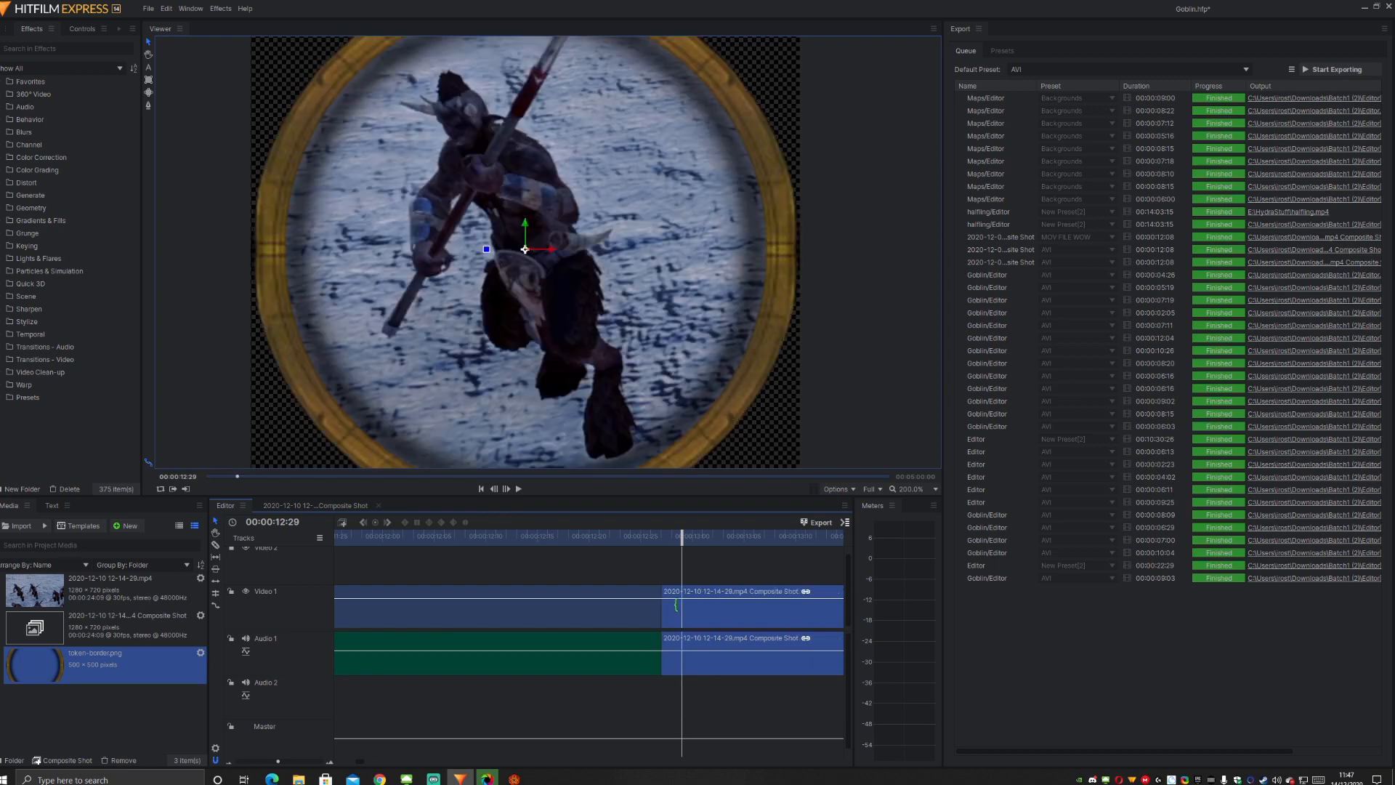
pyautogui.click(622, 576)
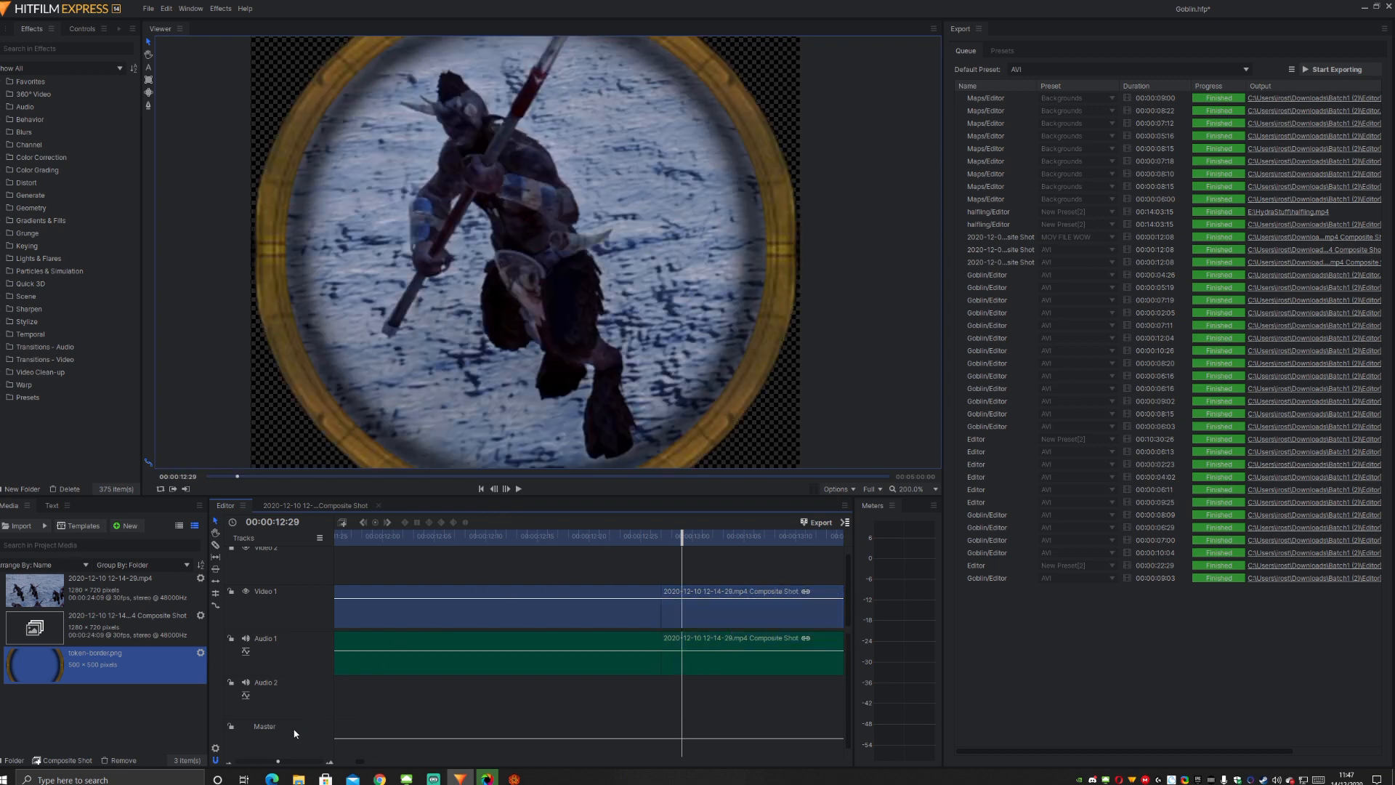
pyautogui.moveTo(278, 760); pyautogui.dragTo(244, 762)
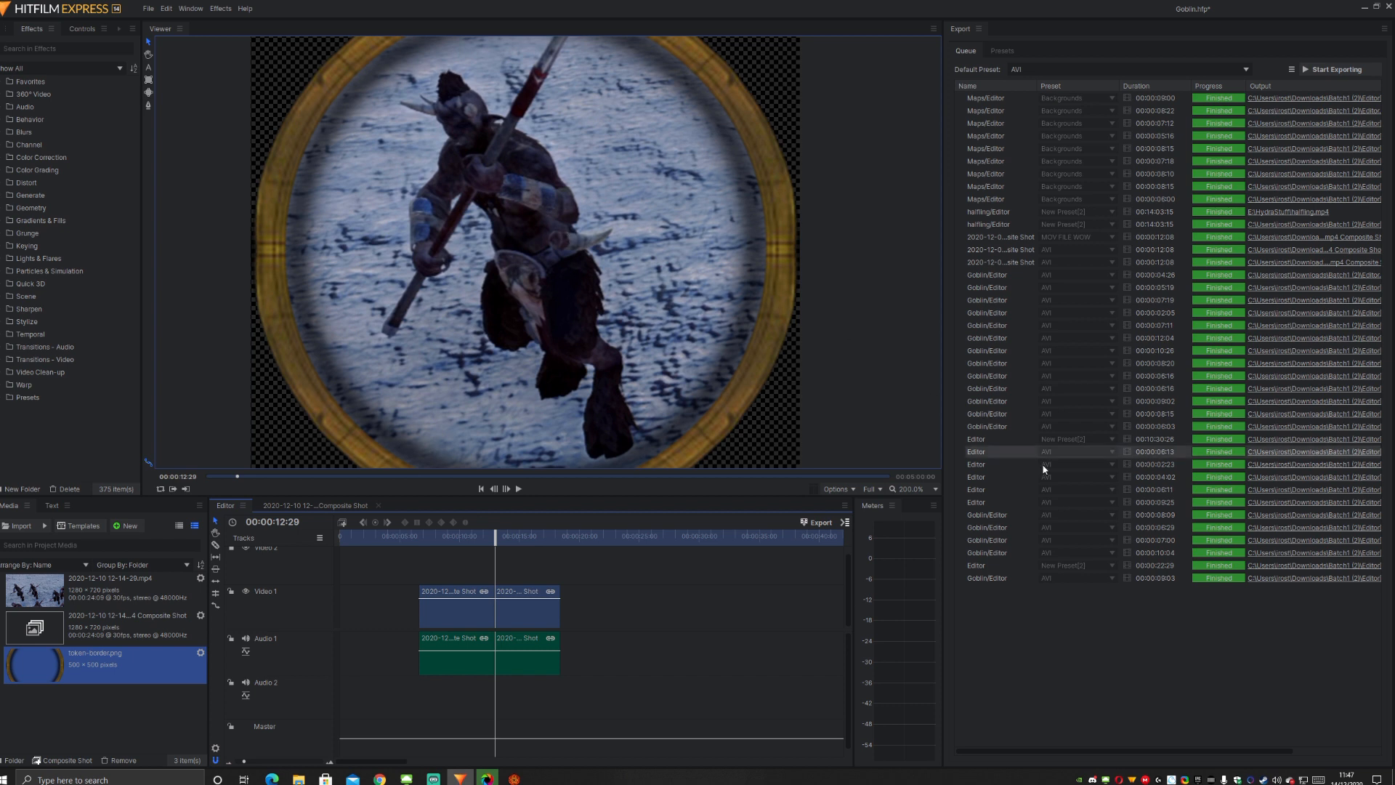
# - Add the editor timeline's contents to the export queue, keep the AVI preset, and start exporting
pyautogui.click(844, 522)
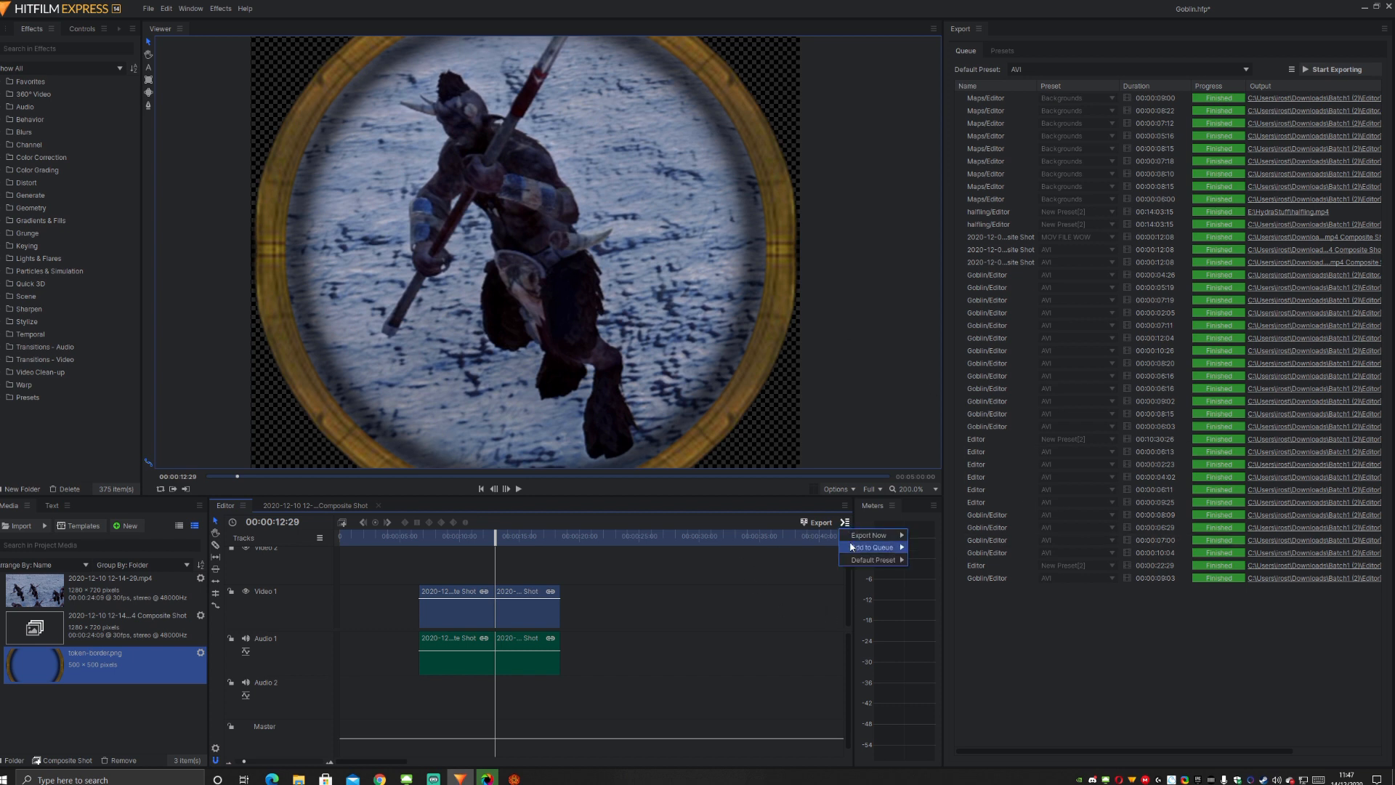
pyautogui.moveTo(875, 547)
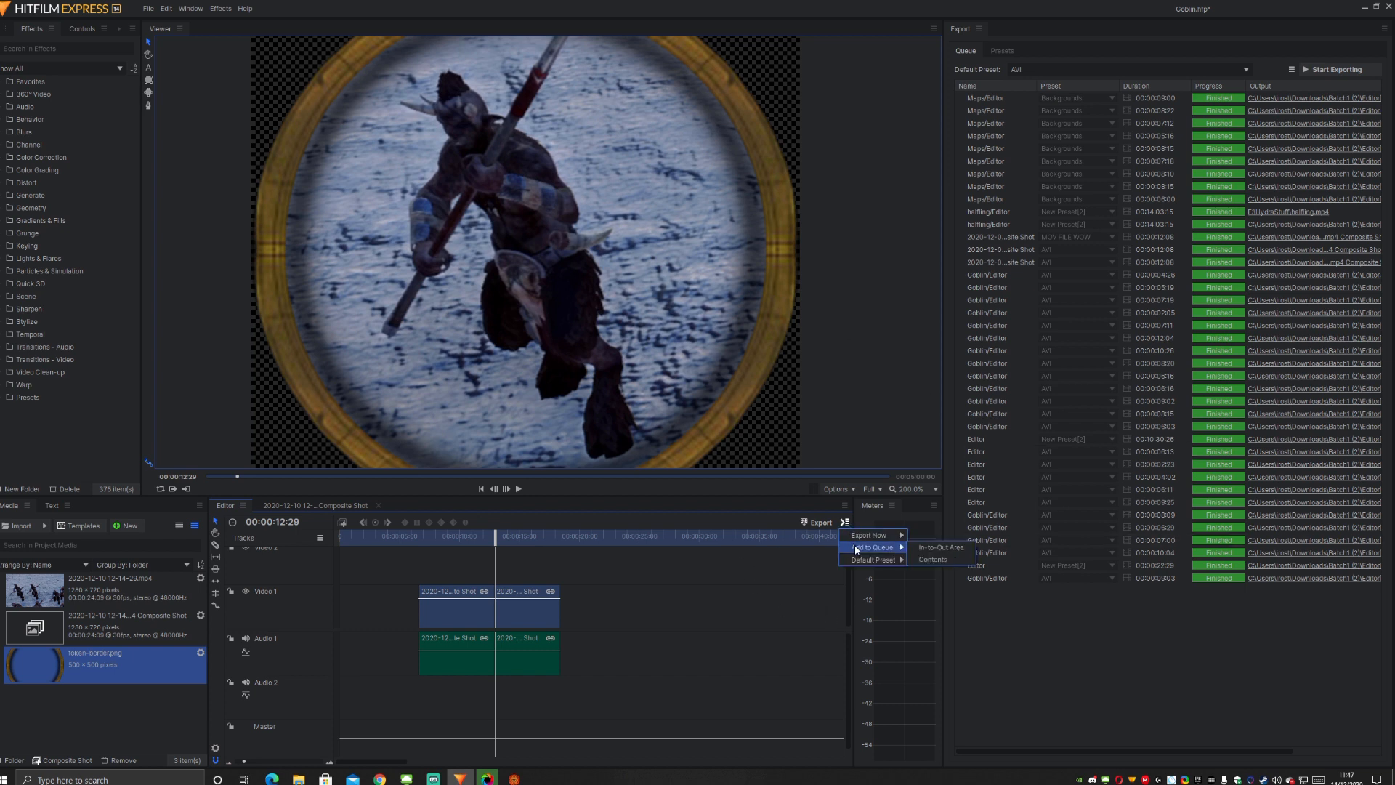
pyautogui.click(932, 560)
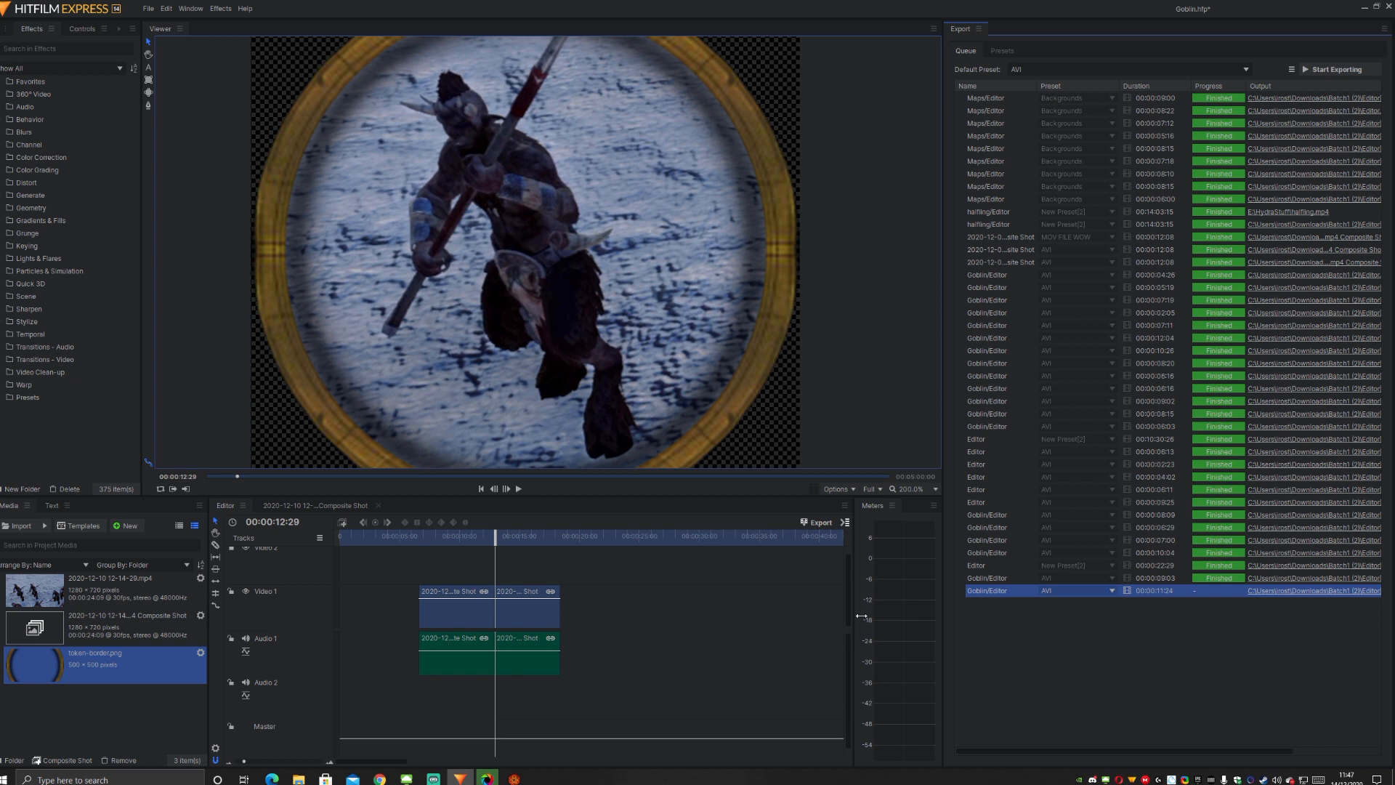
pyautogui.click(1062, 592)
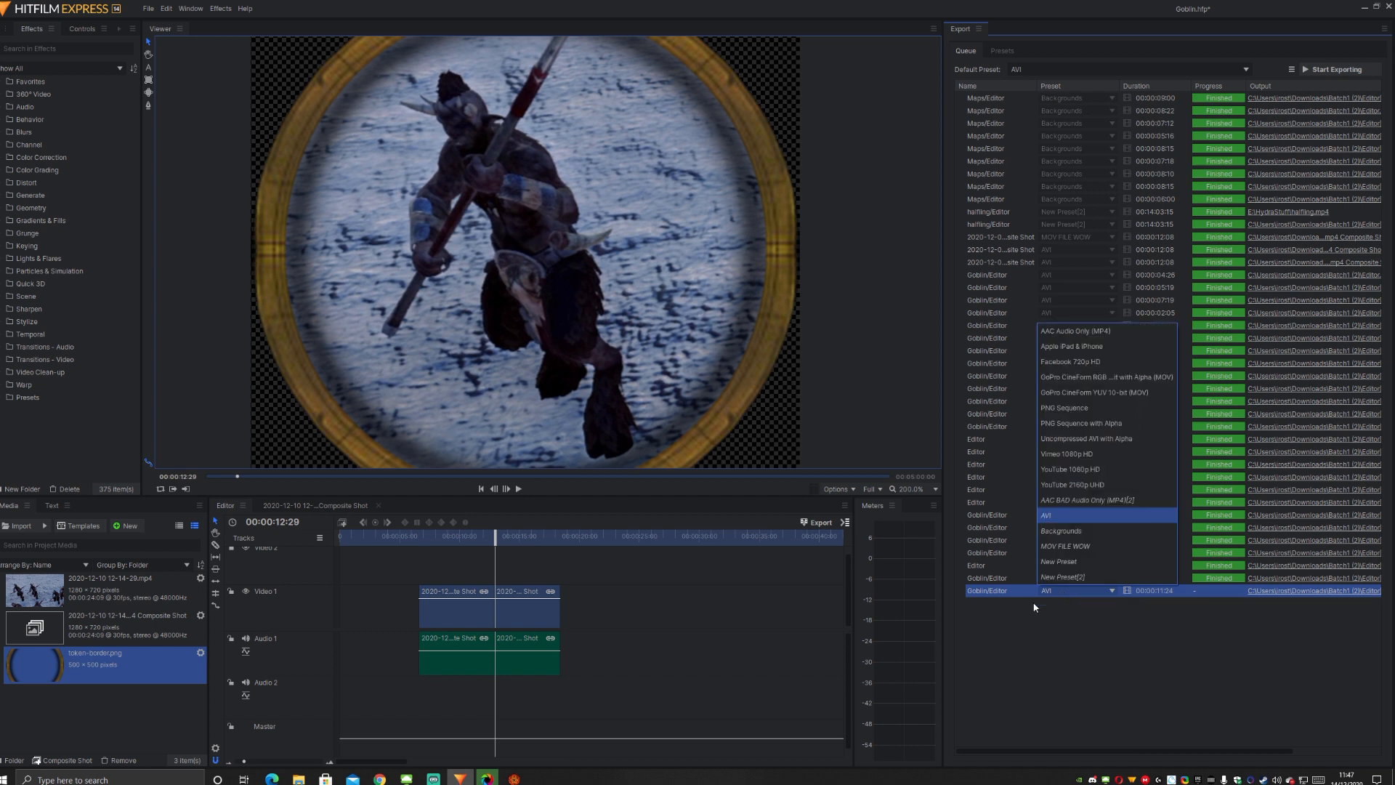
pyautogui.click(1026, 639)
pyautogui.scroll(-2, 339, 245)
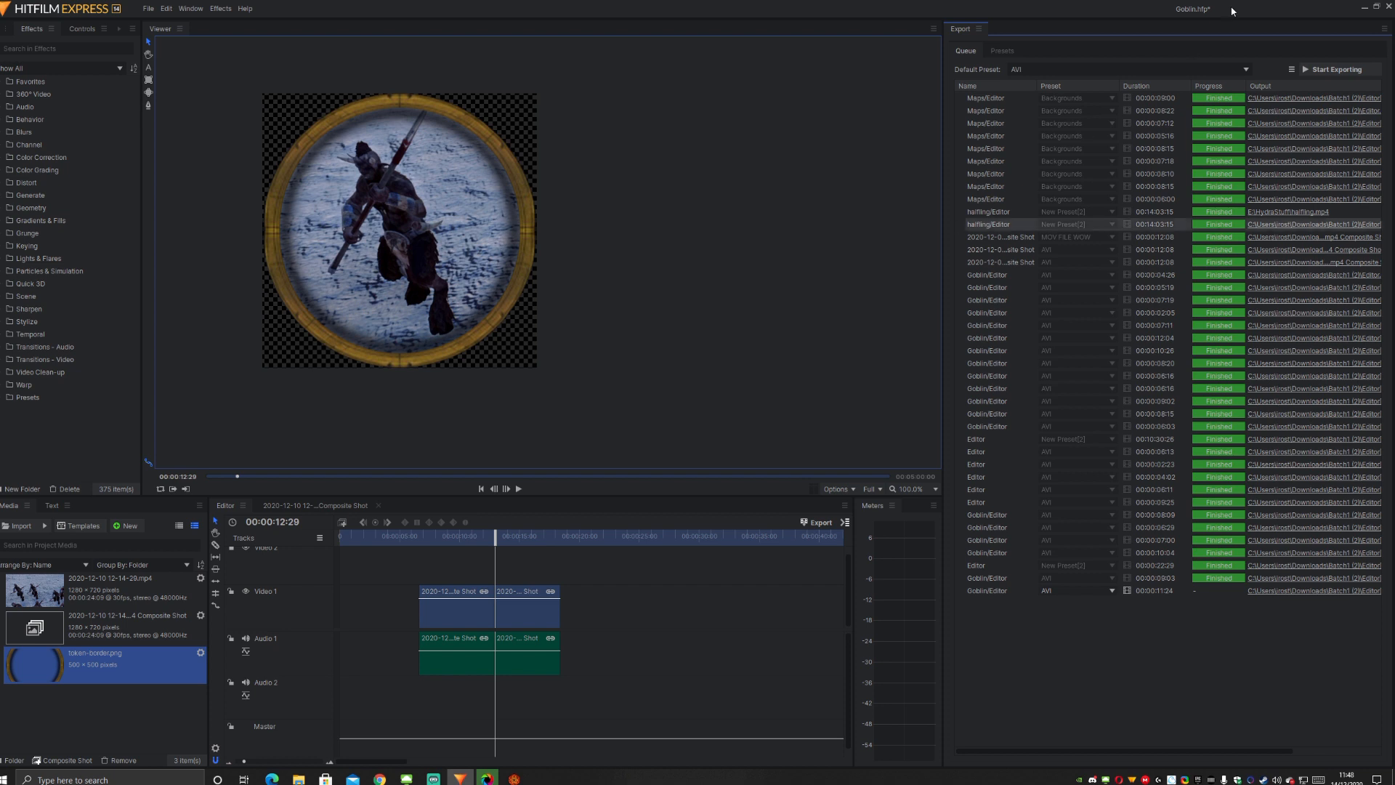
pyautogui.click(1320, 69)
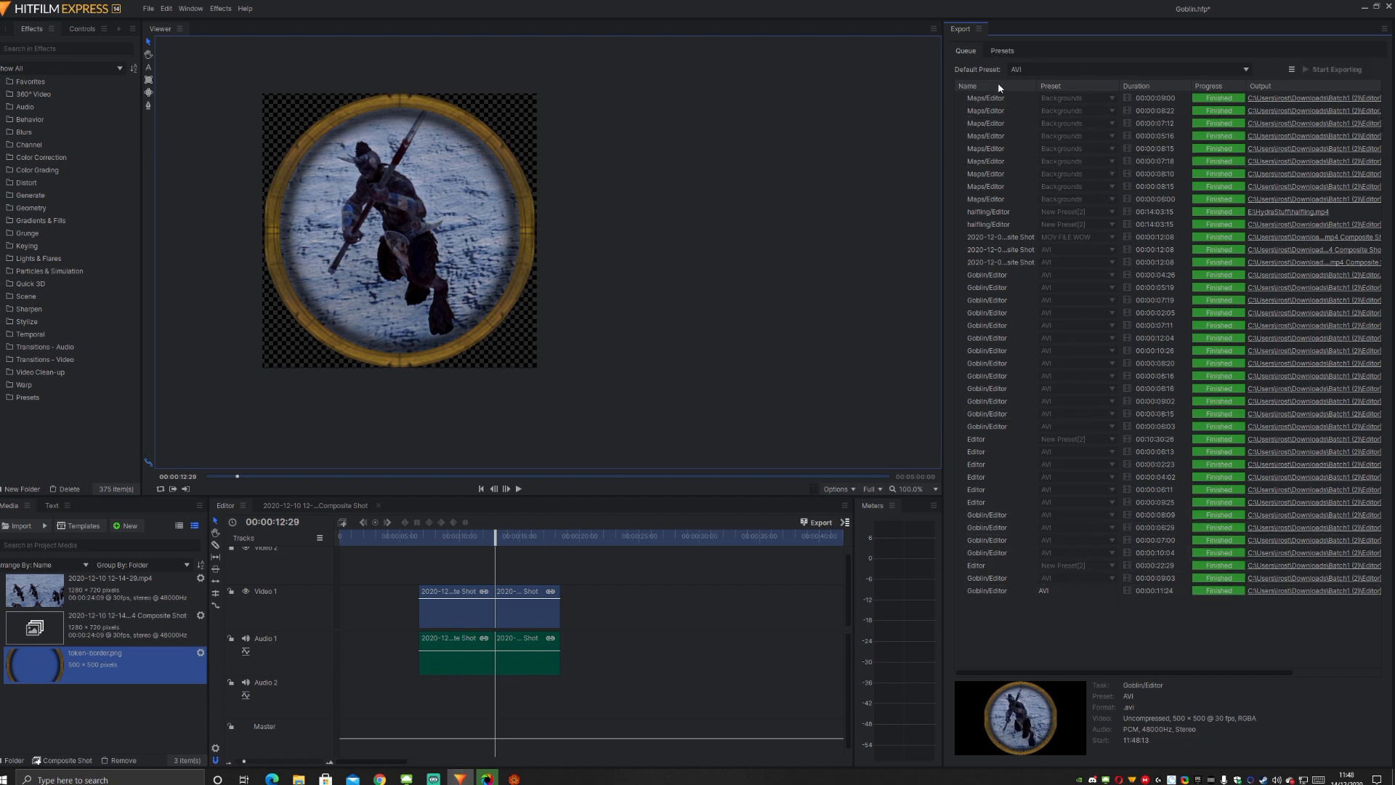
# - Set up a new Audio Video Interleave (.avi) export preset with RGBA channels and close it without saving
pyautogui.click(1005, 51)
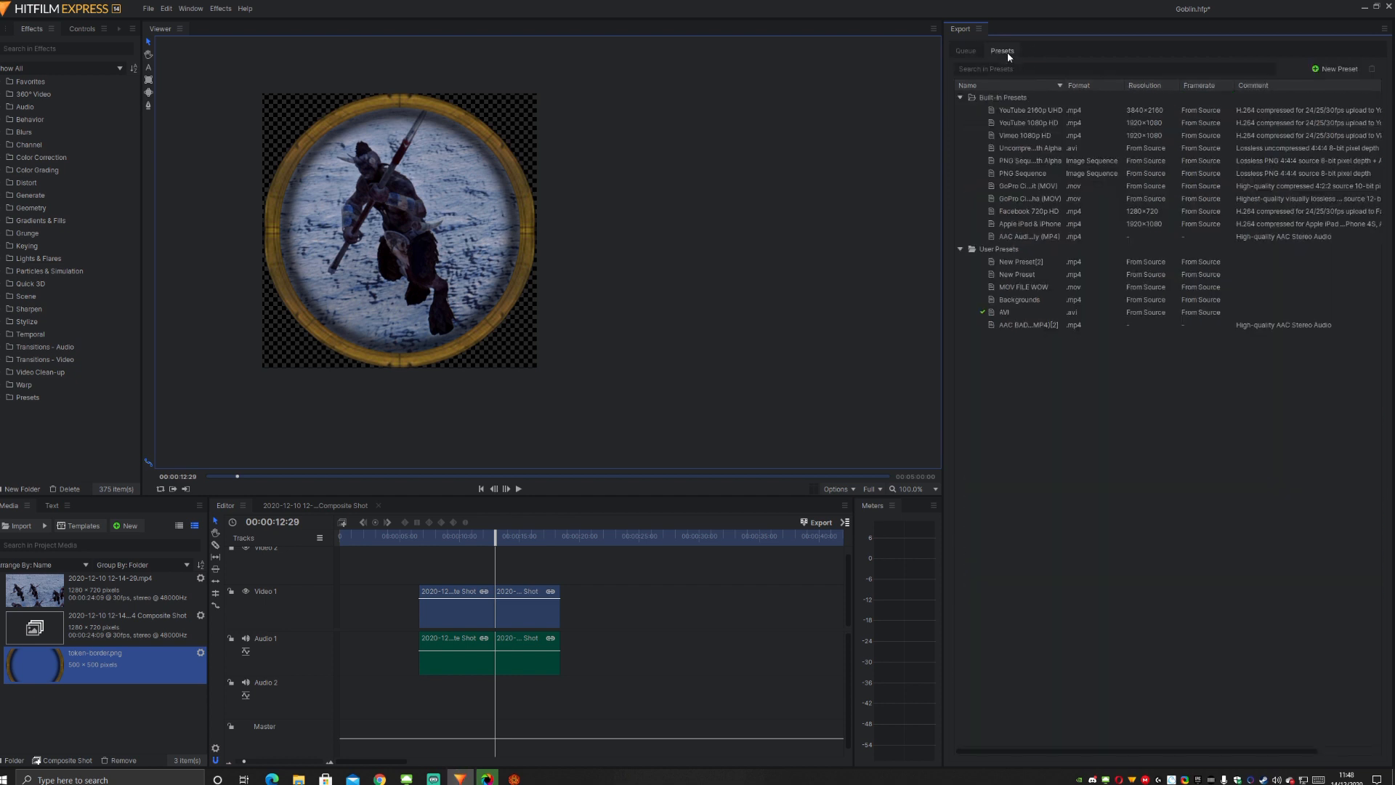
pyautogui.rightClick(1013, 396)
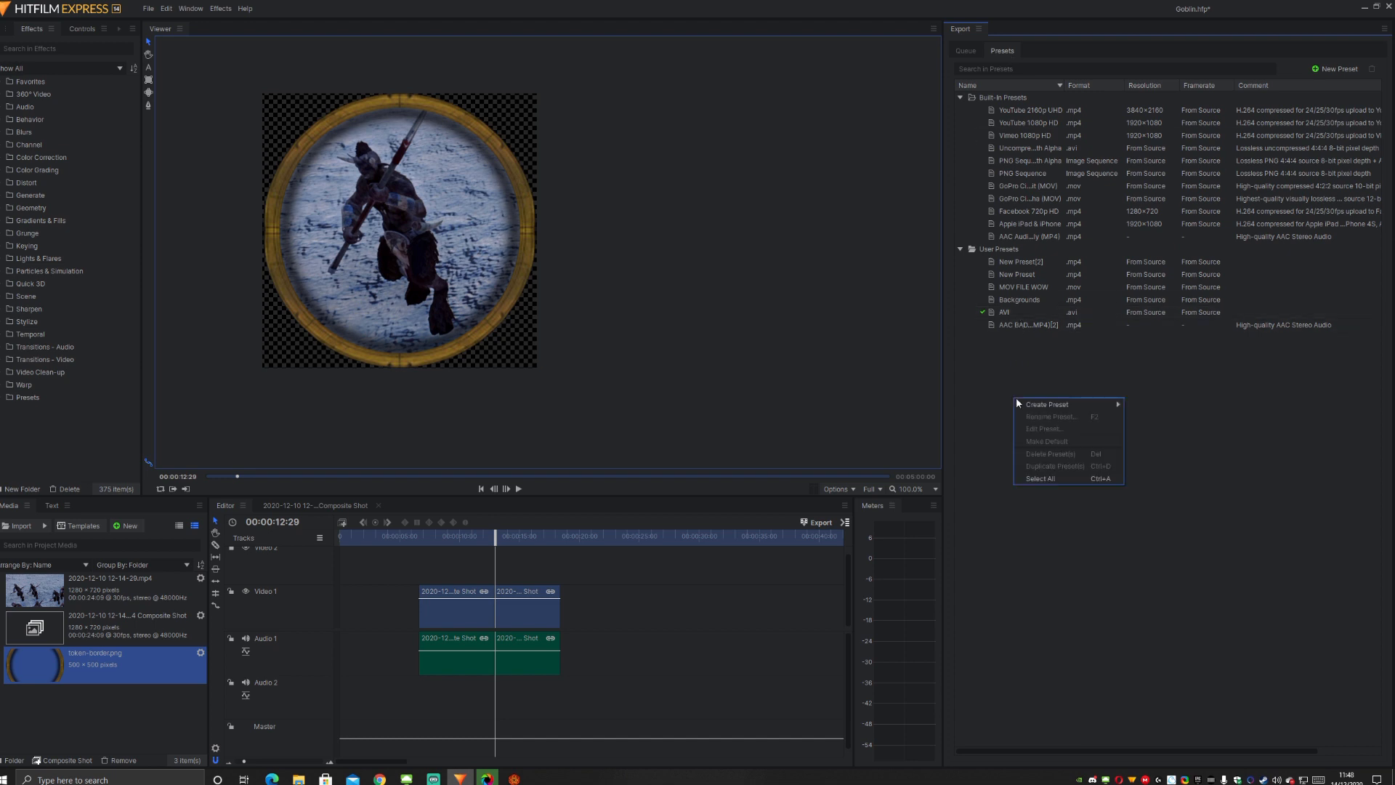
pyautogui.moveTo(1053, 409)
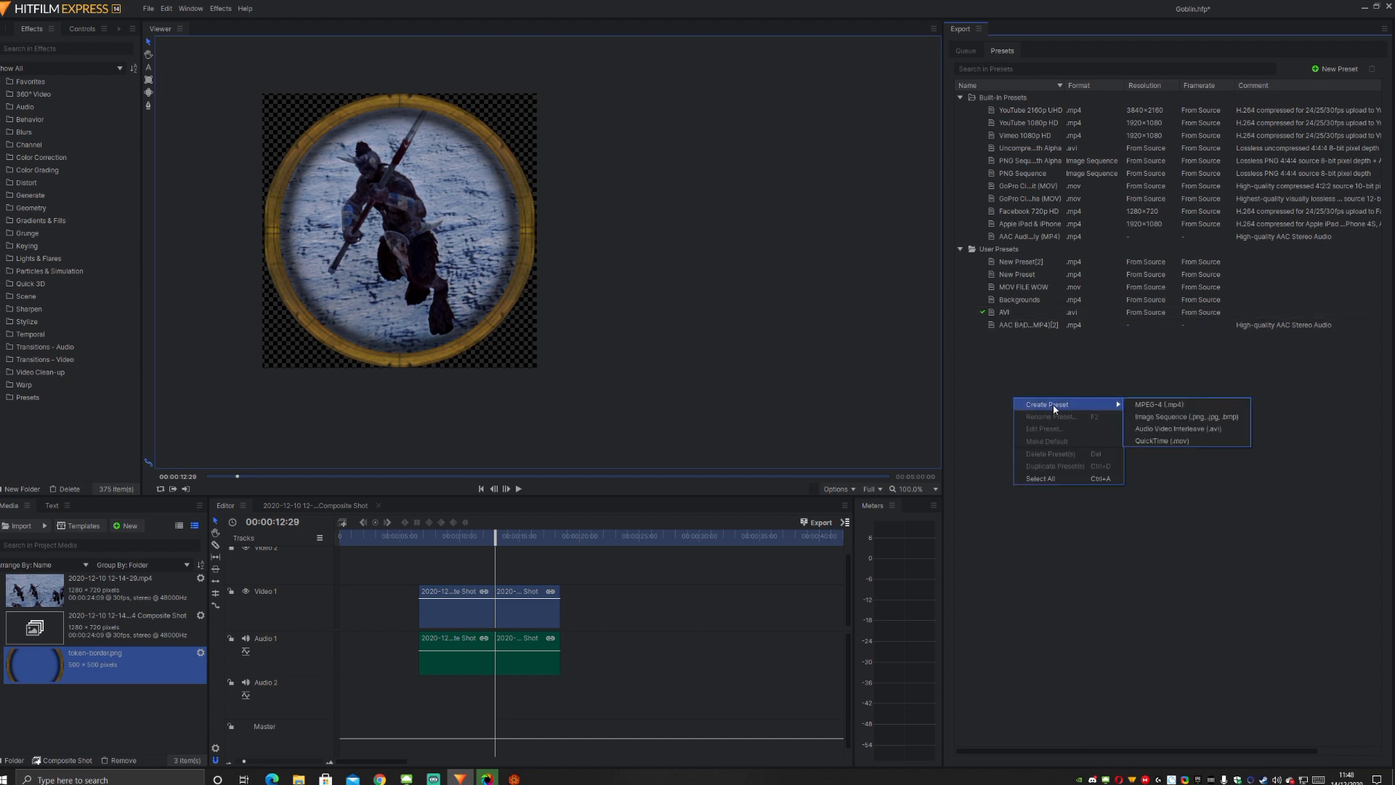
pyautogui.click(1187, 430)
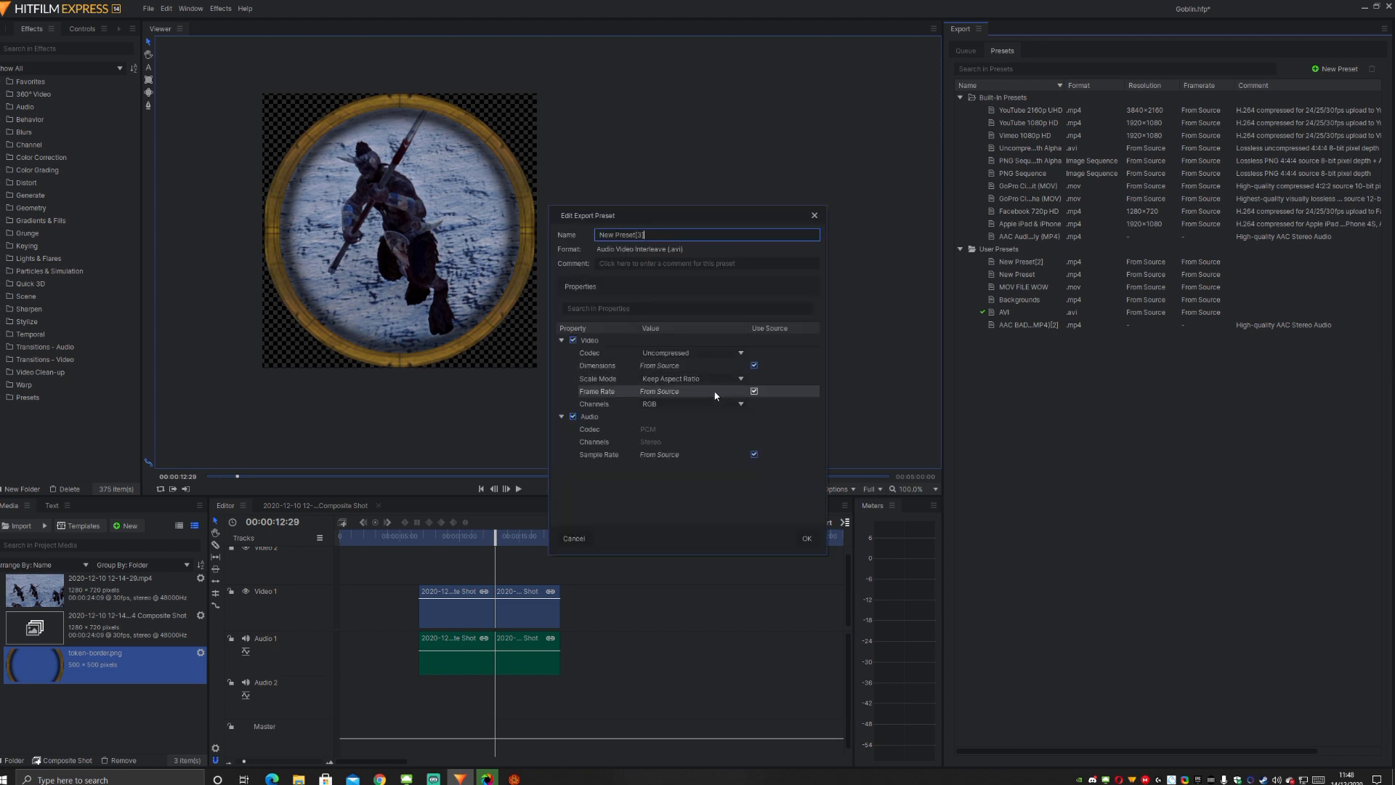
pyautogui.click(725, 401)
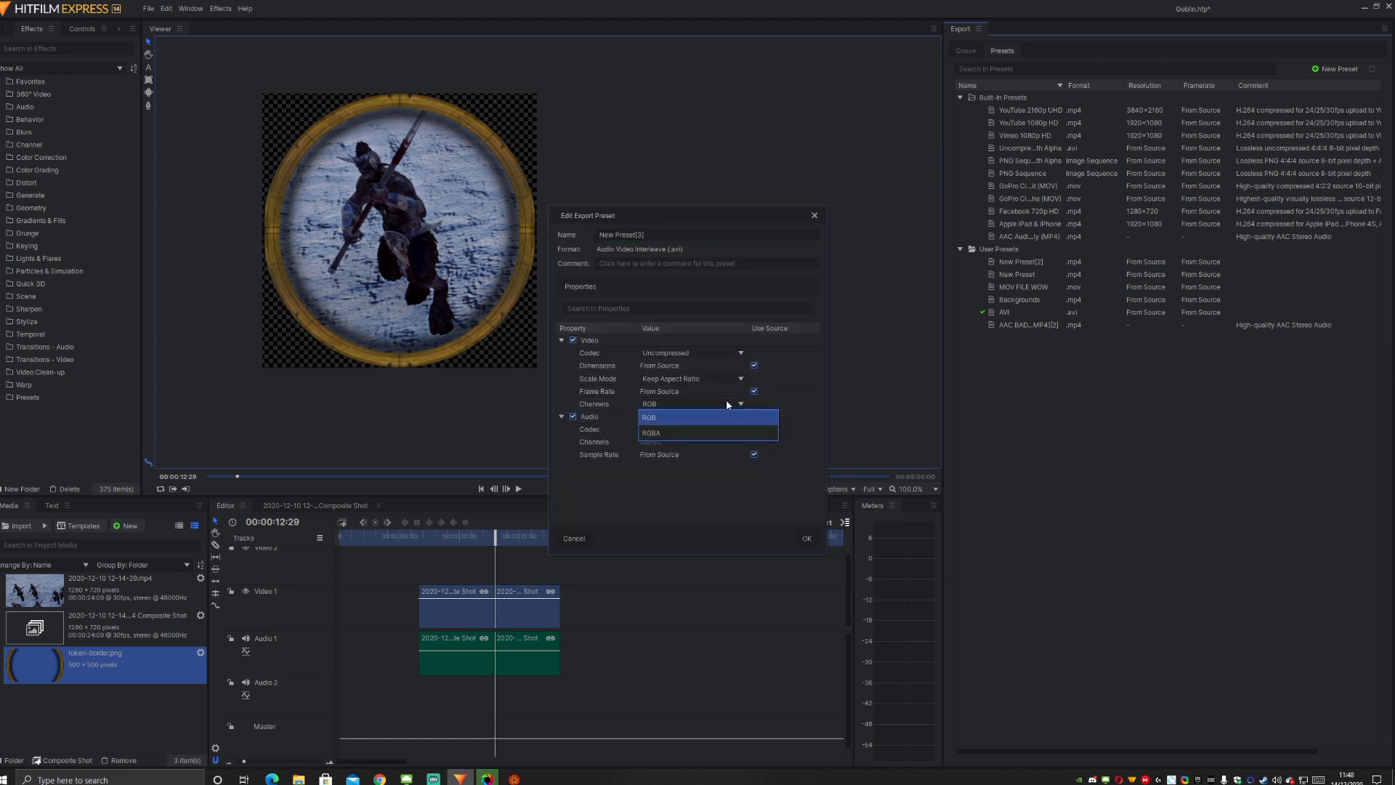
pyautogui.click(707, 434)
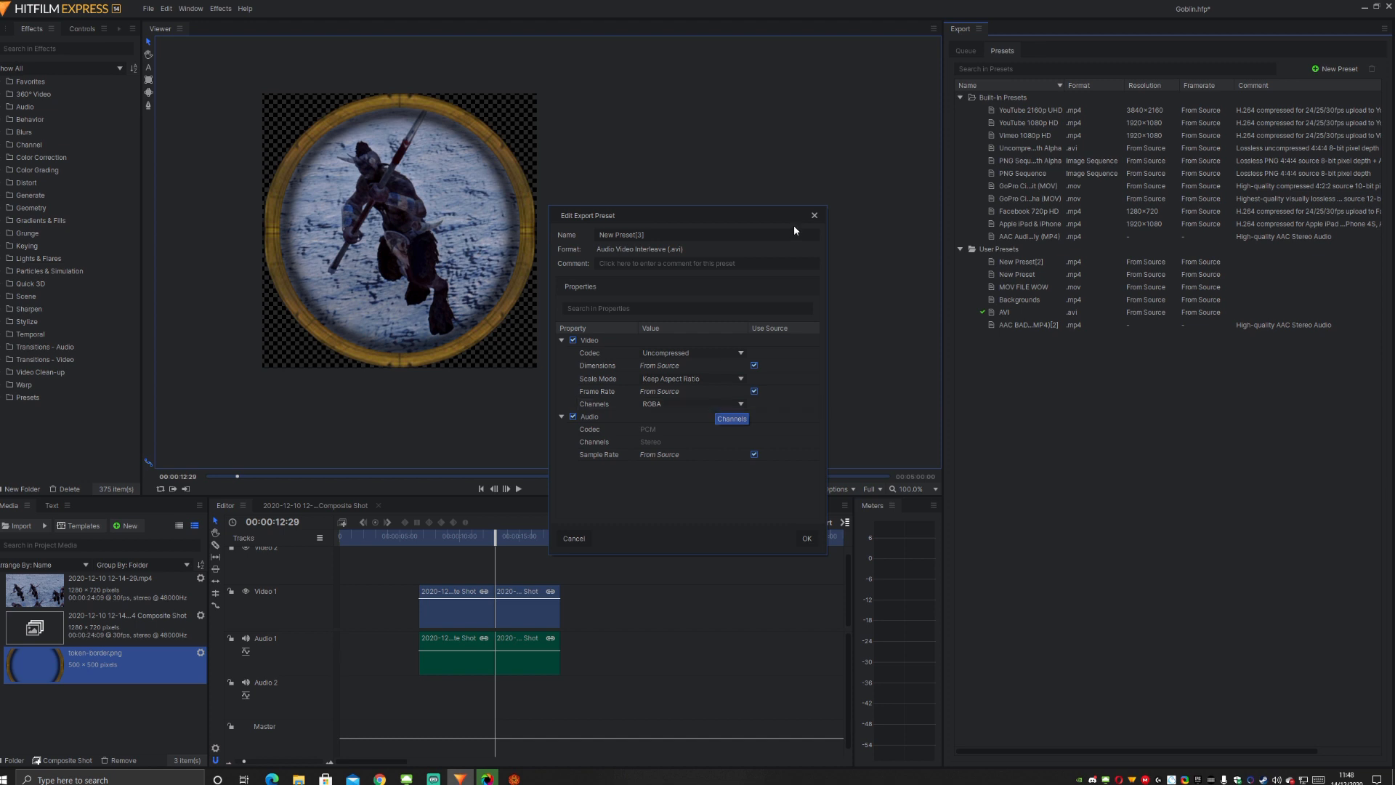
pyautogui.click(813, 218)
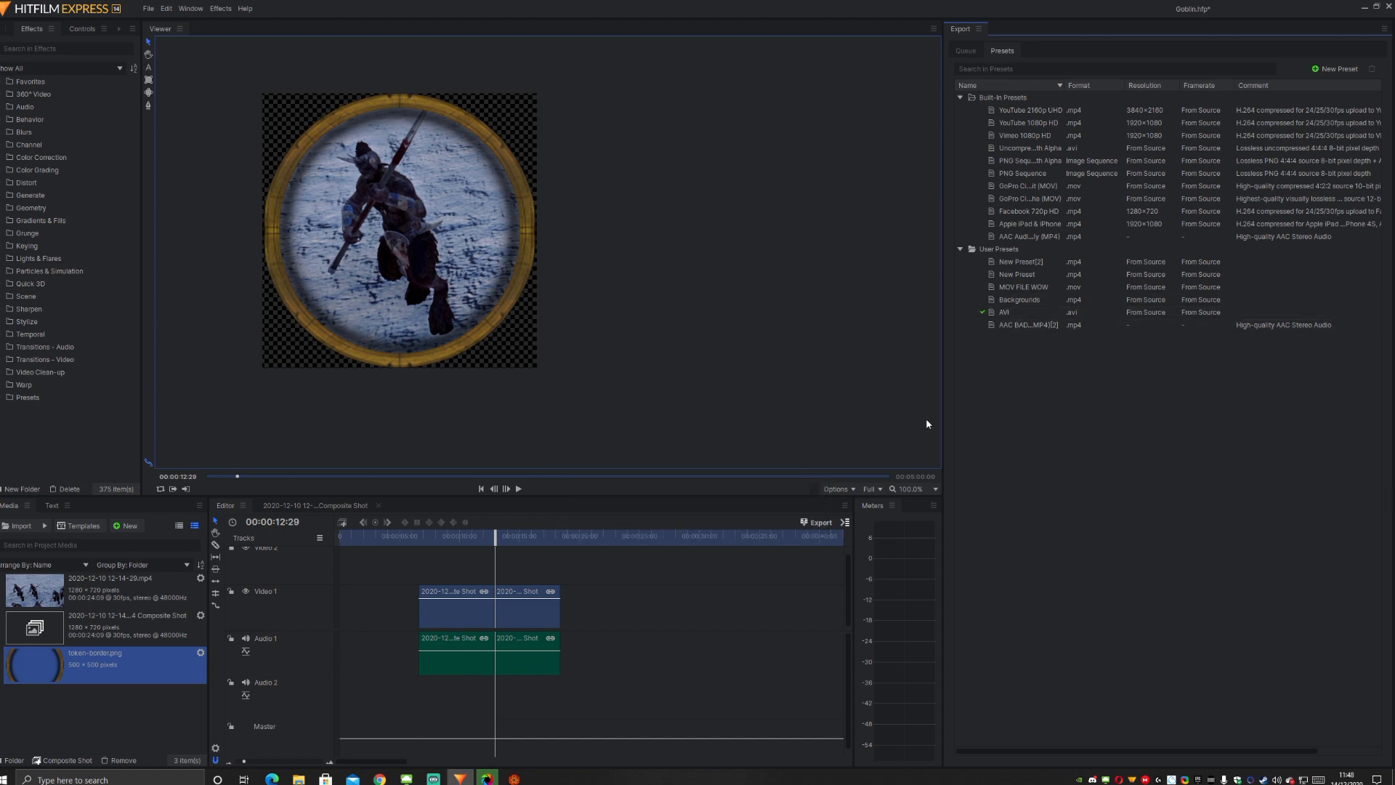
# - Show the export queue, switch to Shutter Encoder, and set its function to VP9 with the .webm extension
pyautogui.click(964, 53)
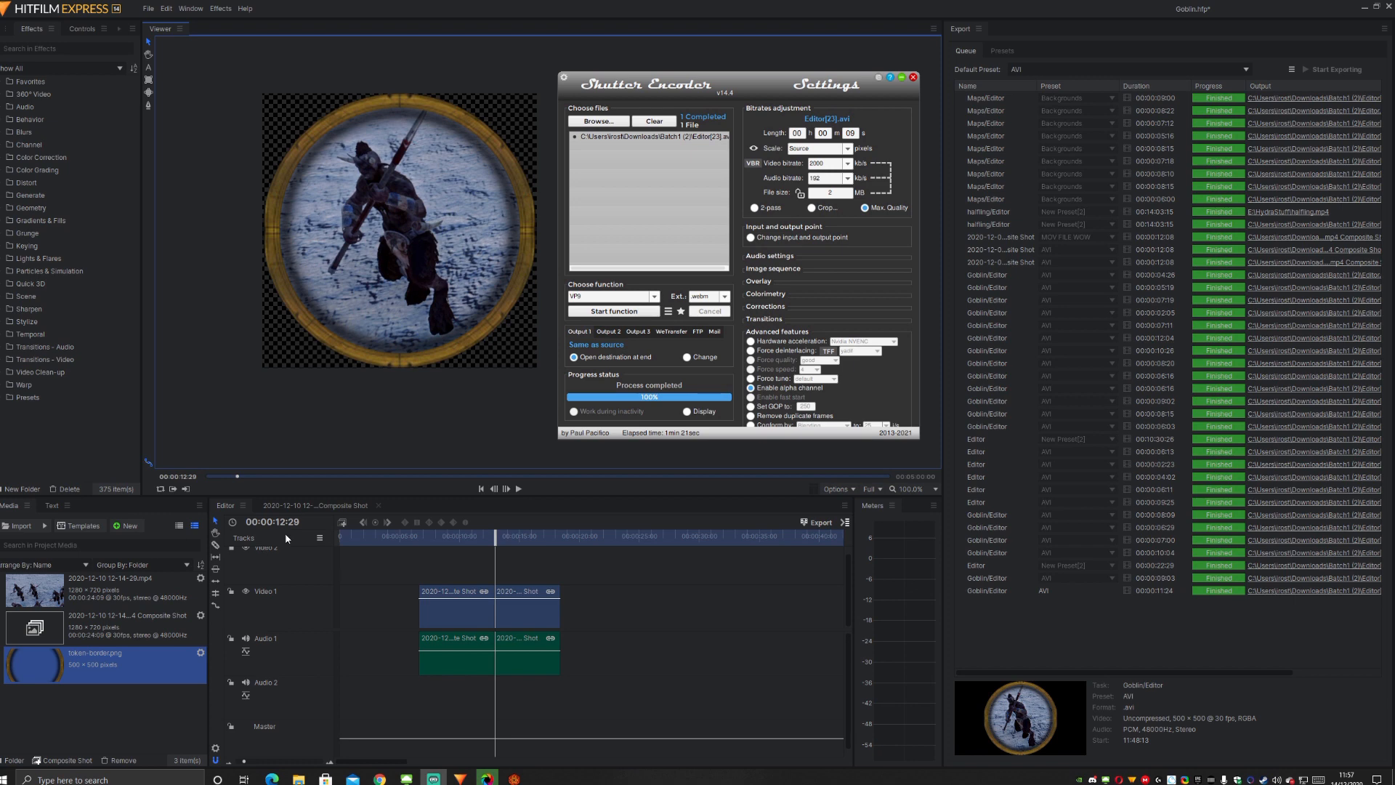
pyautogui.moveTo(760, 80); pyautogui.dragTo(433, 74)
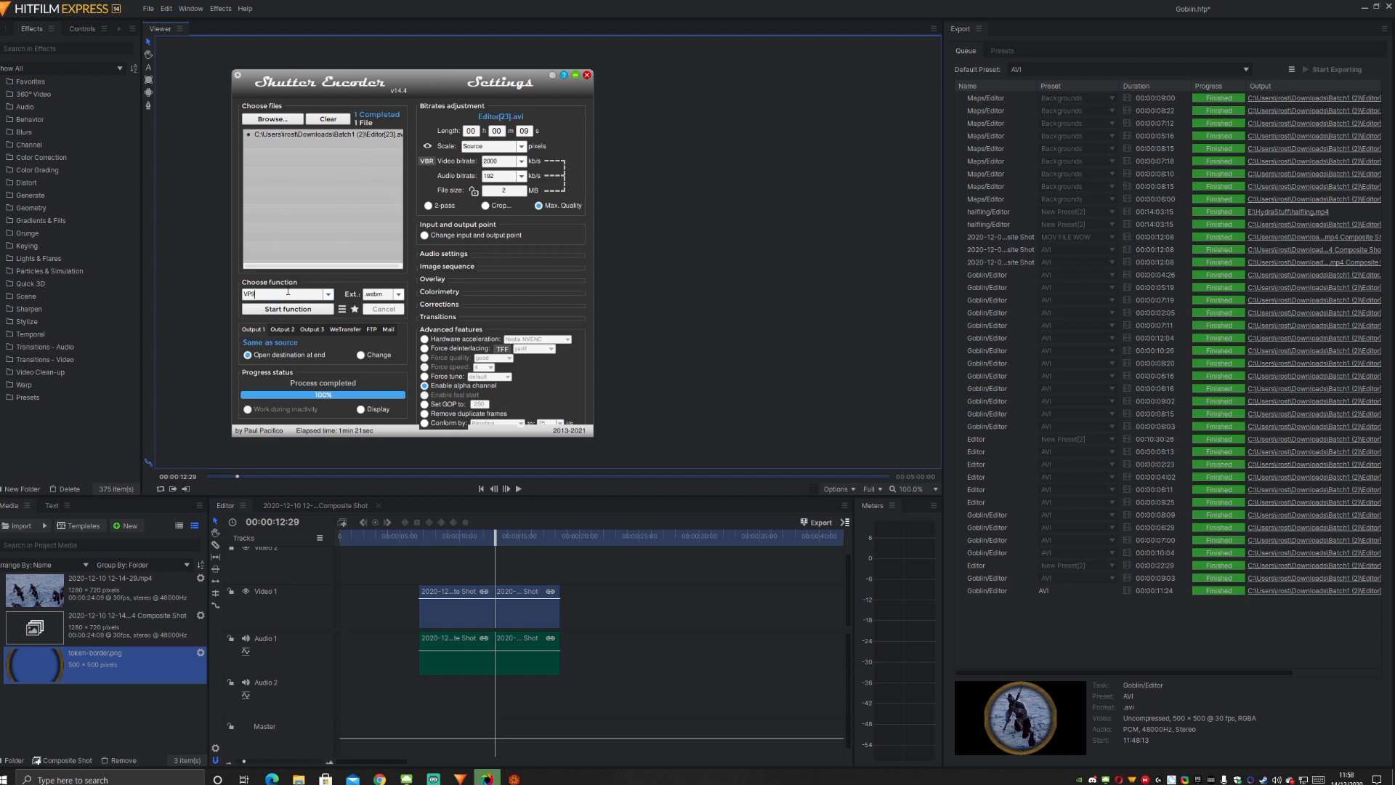
pyautogui.click(328, 294)
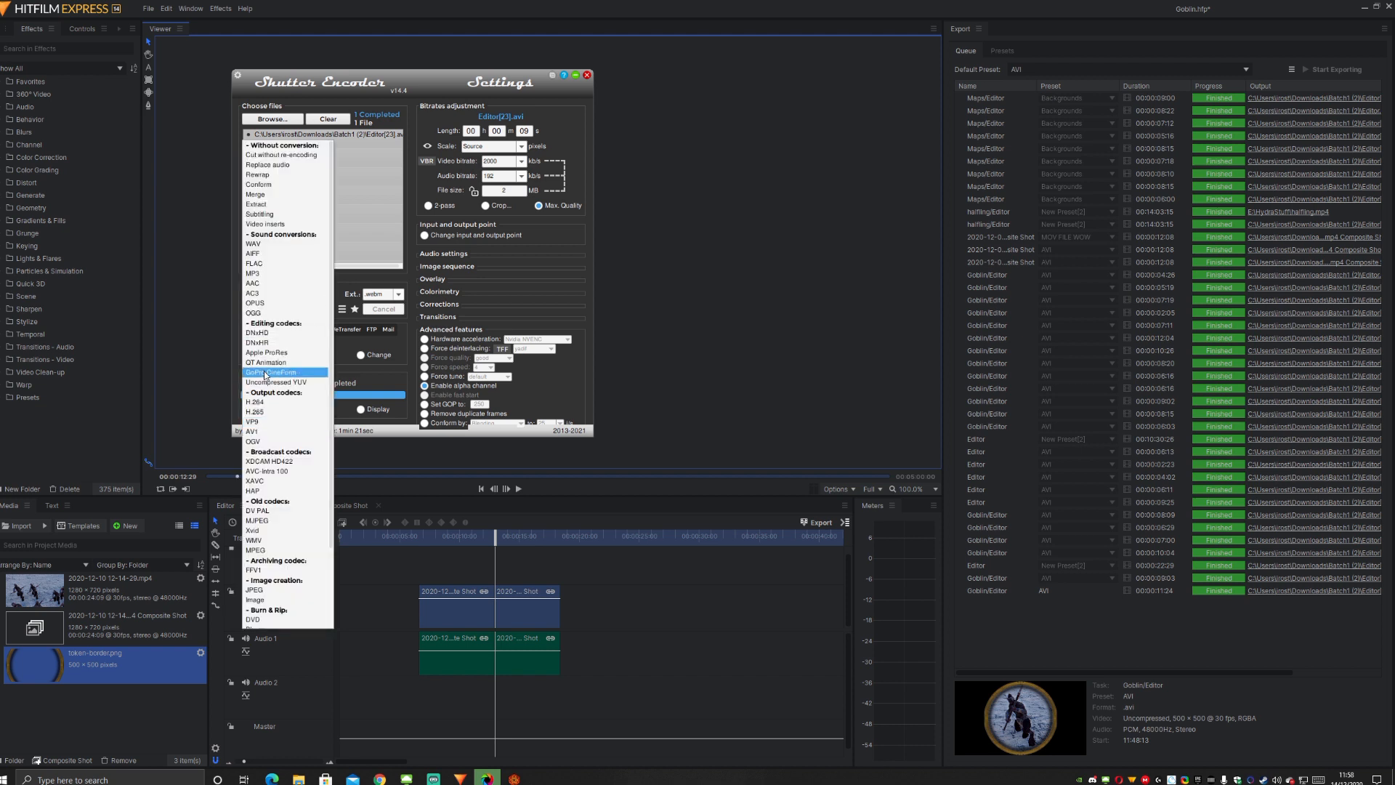
pyautogui.click(278, 420)
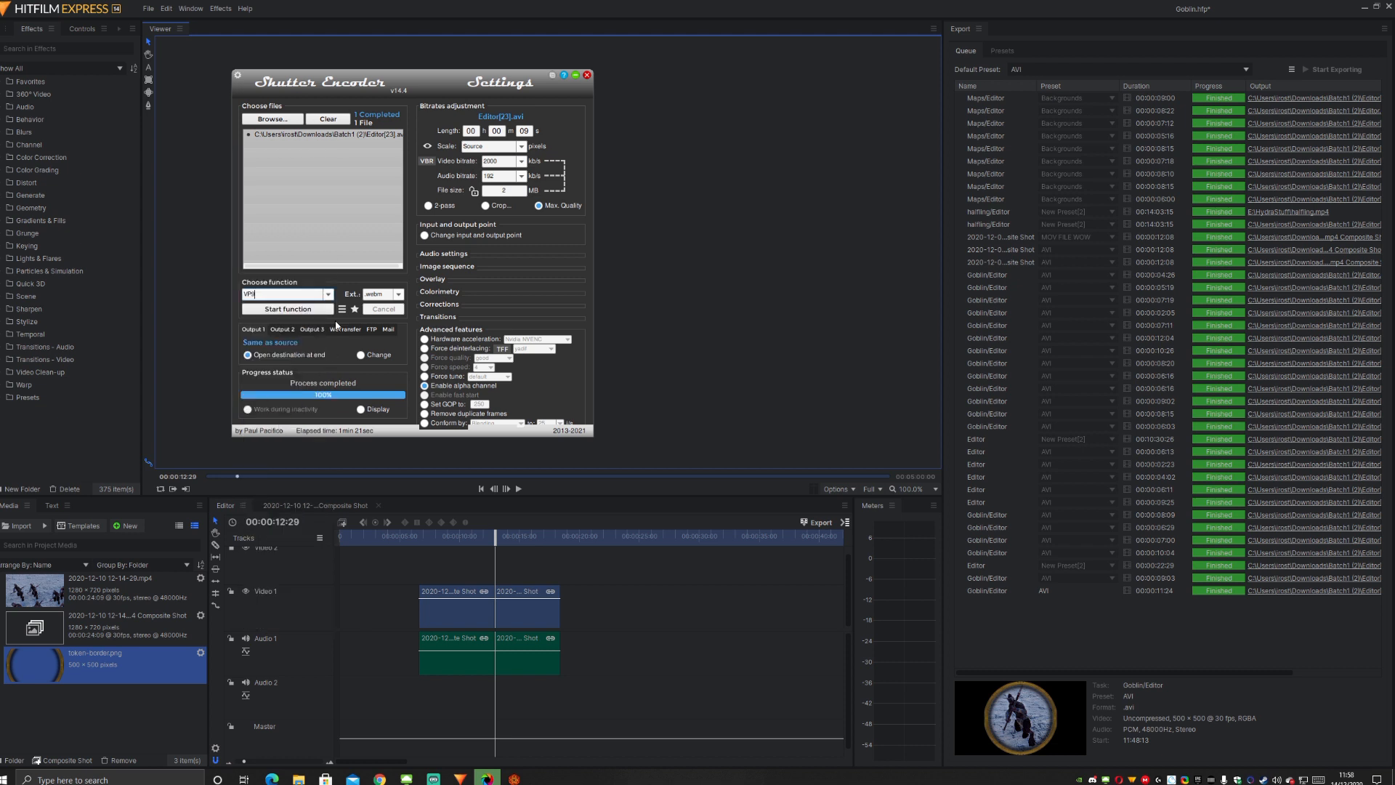
pyautogui.click(398, 294)
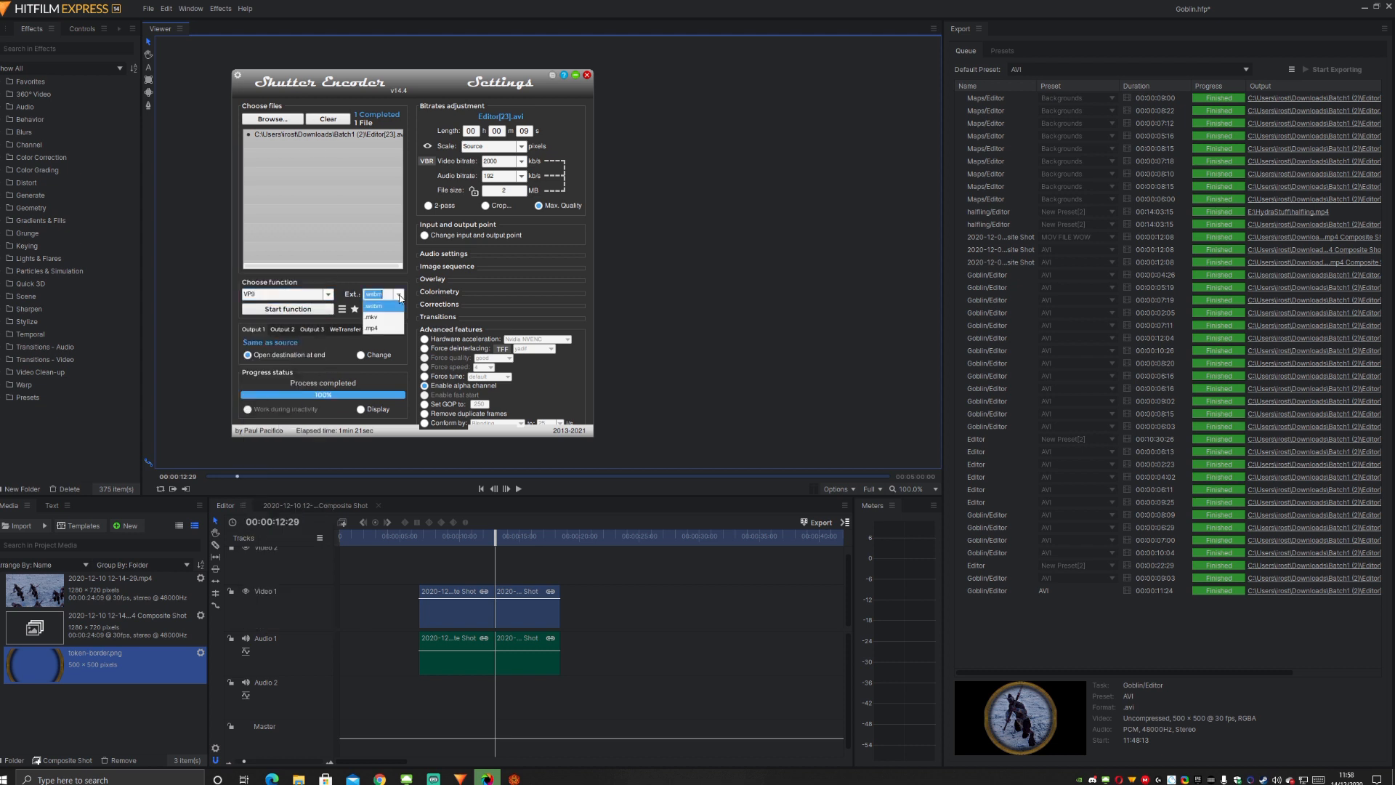
pyautogui.click(346, 291)
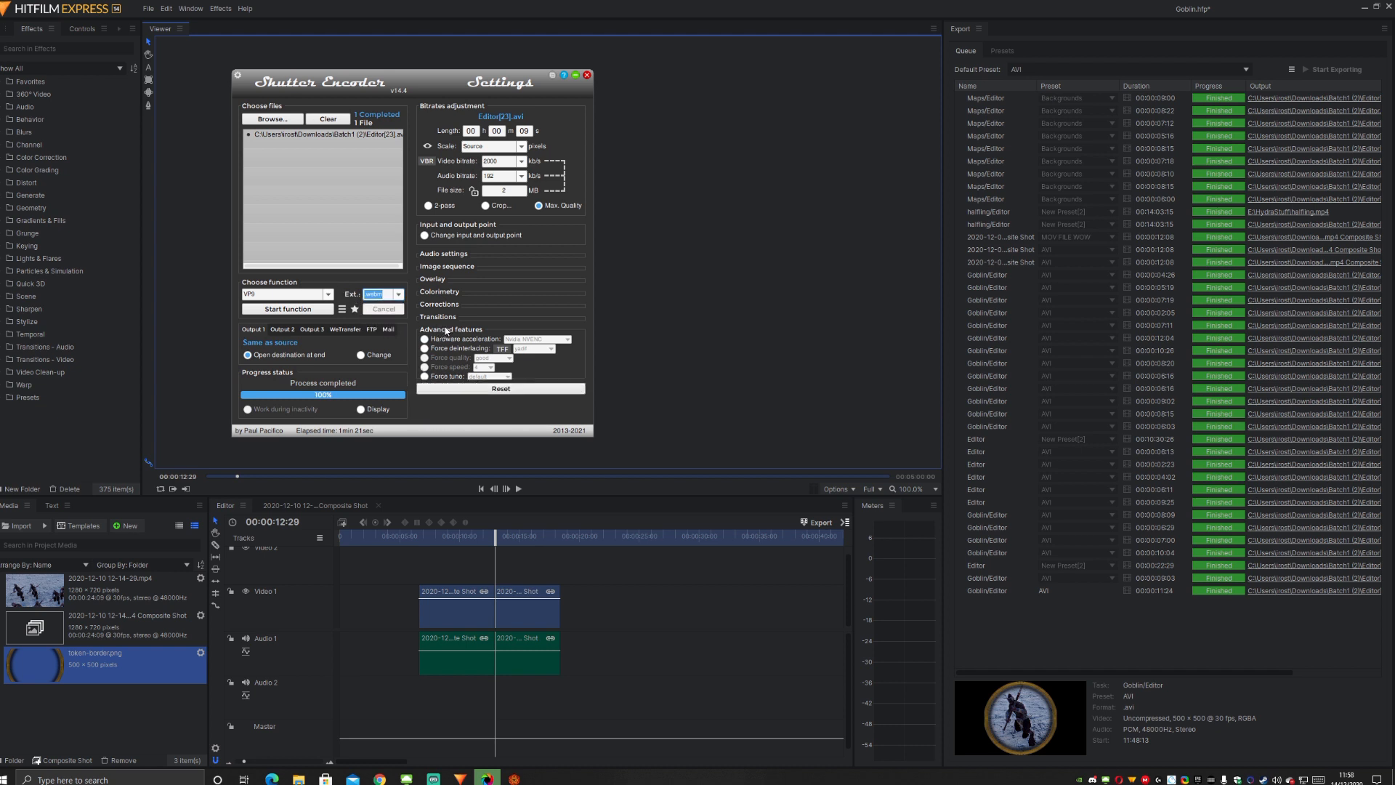
# - Check Shutter Encoder's alpha channel option and the audio and video bitrate values
pyautogui.scroll(-2, 445, 330)
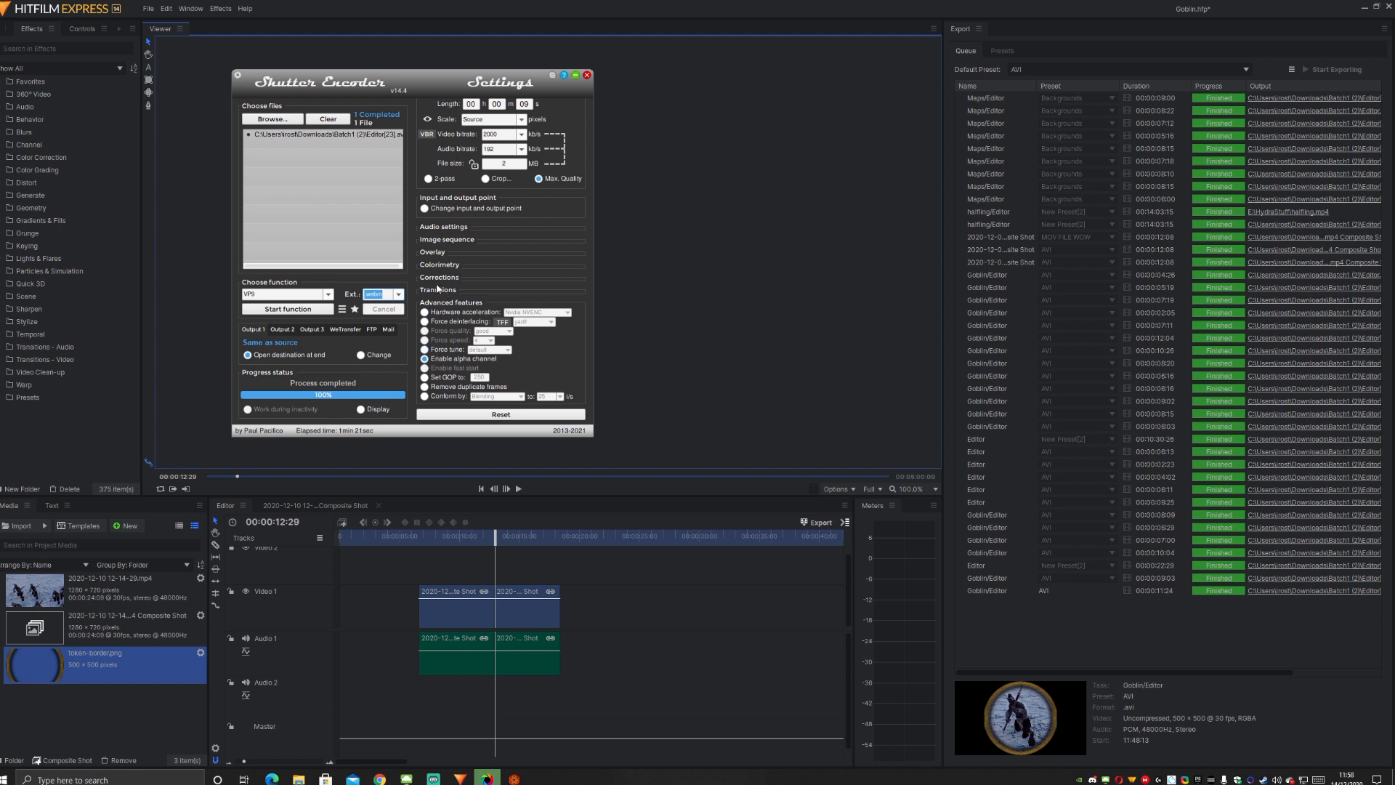
pyautogui.click(506, 149)
pyautogui.moveTo(501, 134); pyautogui.dragTo(482, 134)
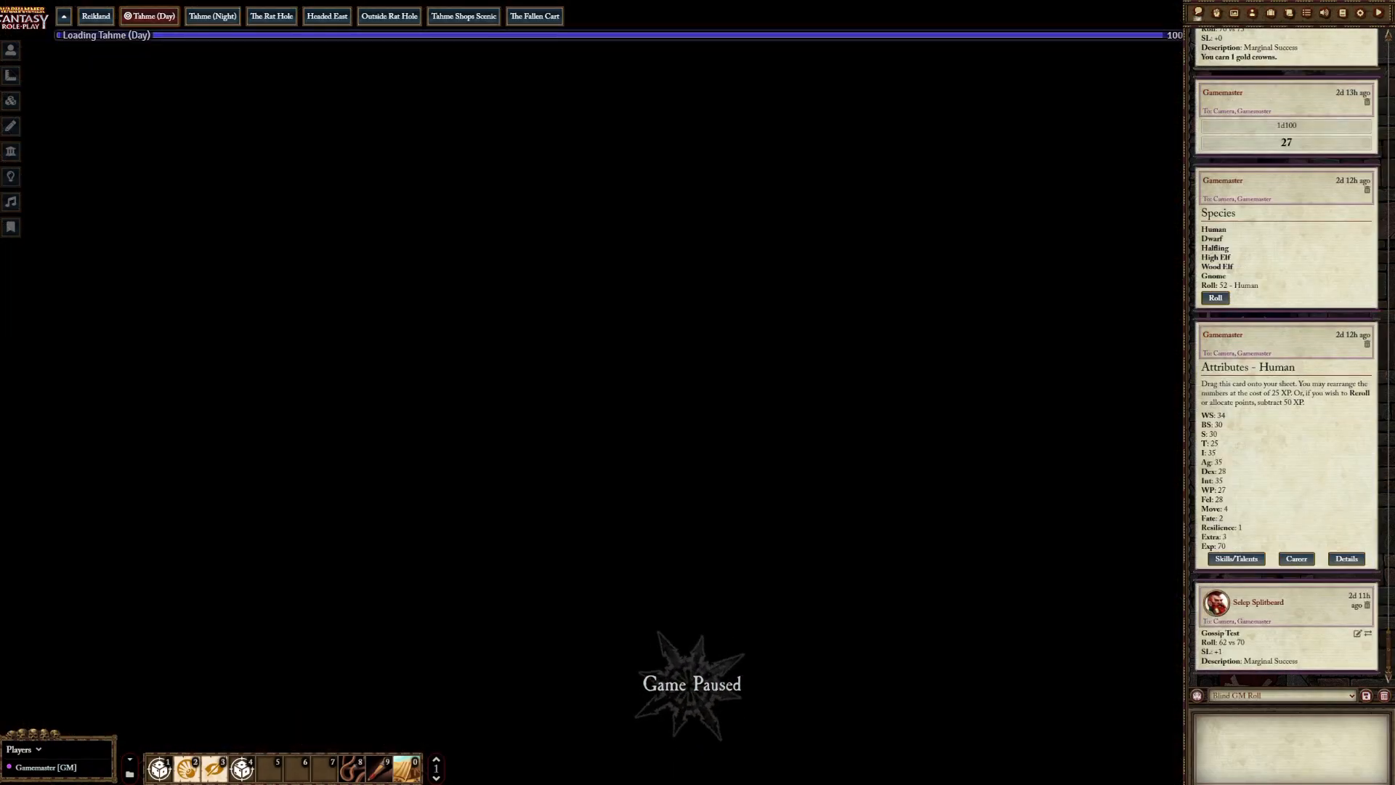
# - Switch to Foundry VTT, bring the animated token outside the palisade into view, run the Adventure macro, and show the playlists
pyautogui.scroll(11, 388, 520)
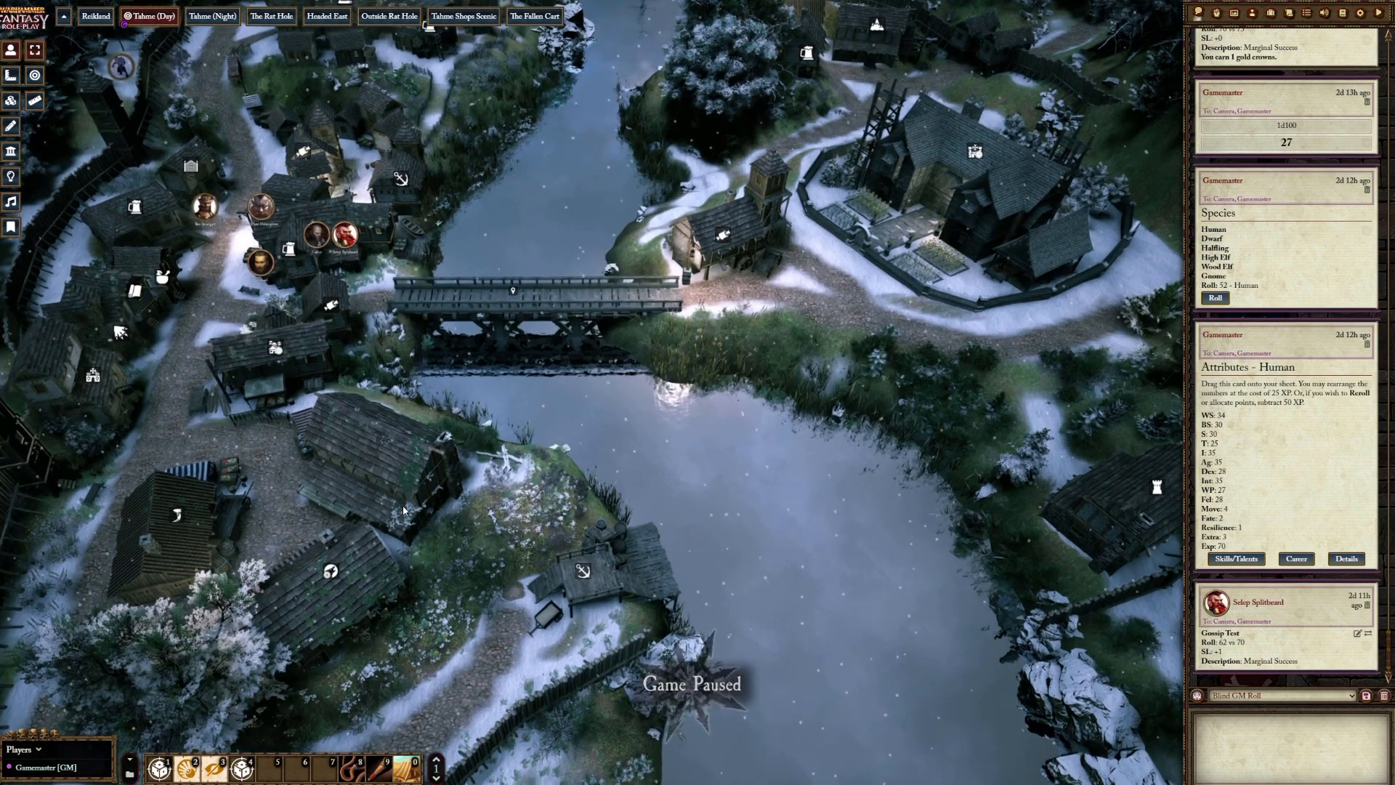
pyautogui.moveTo(377, 348); pyautogui.dragTo(940, 709)
pyautogui.scroll(5, 628, 514)
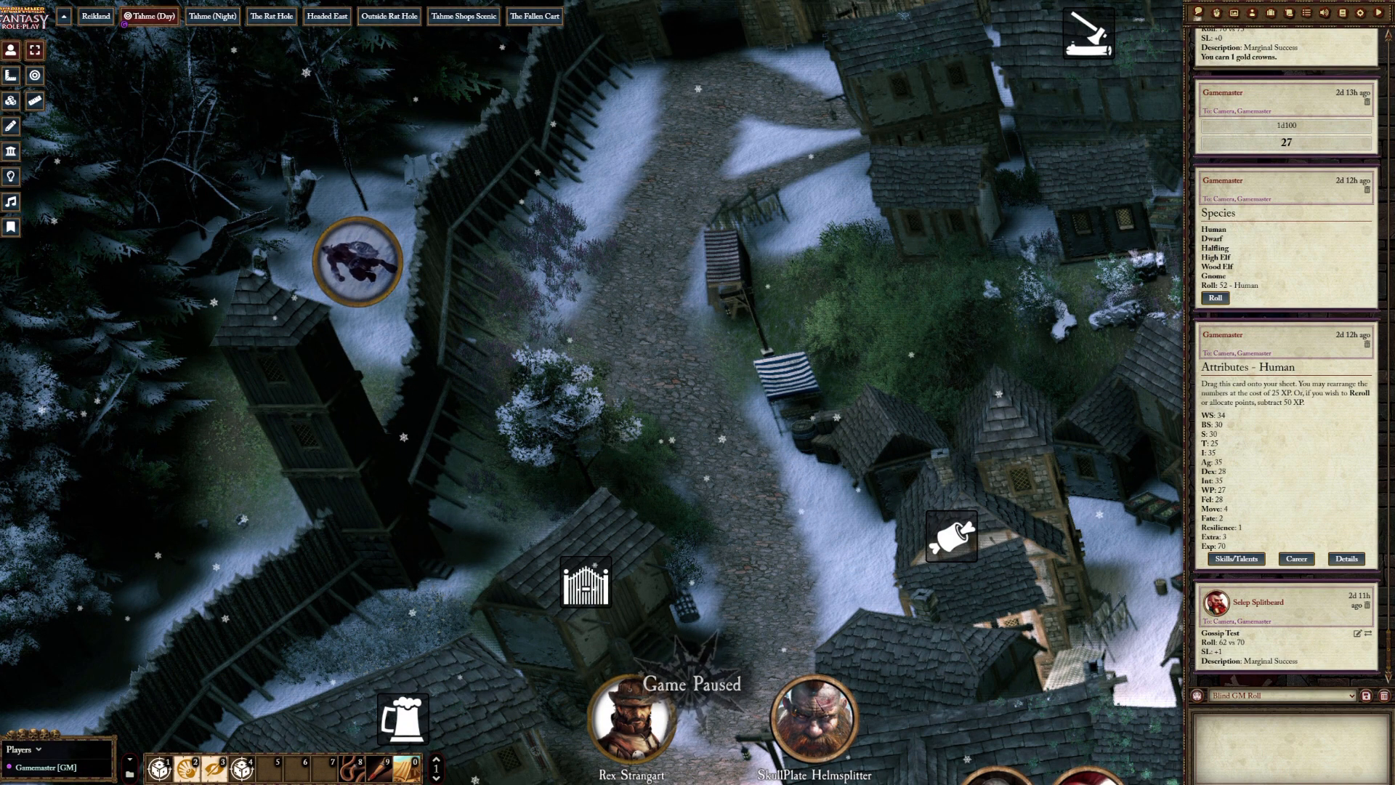
pyautogui.click(416, 772)
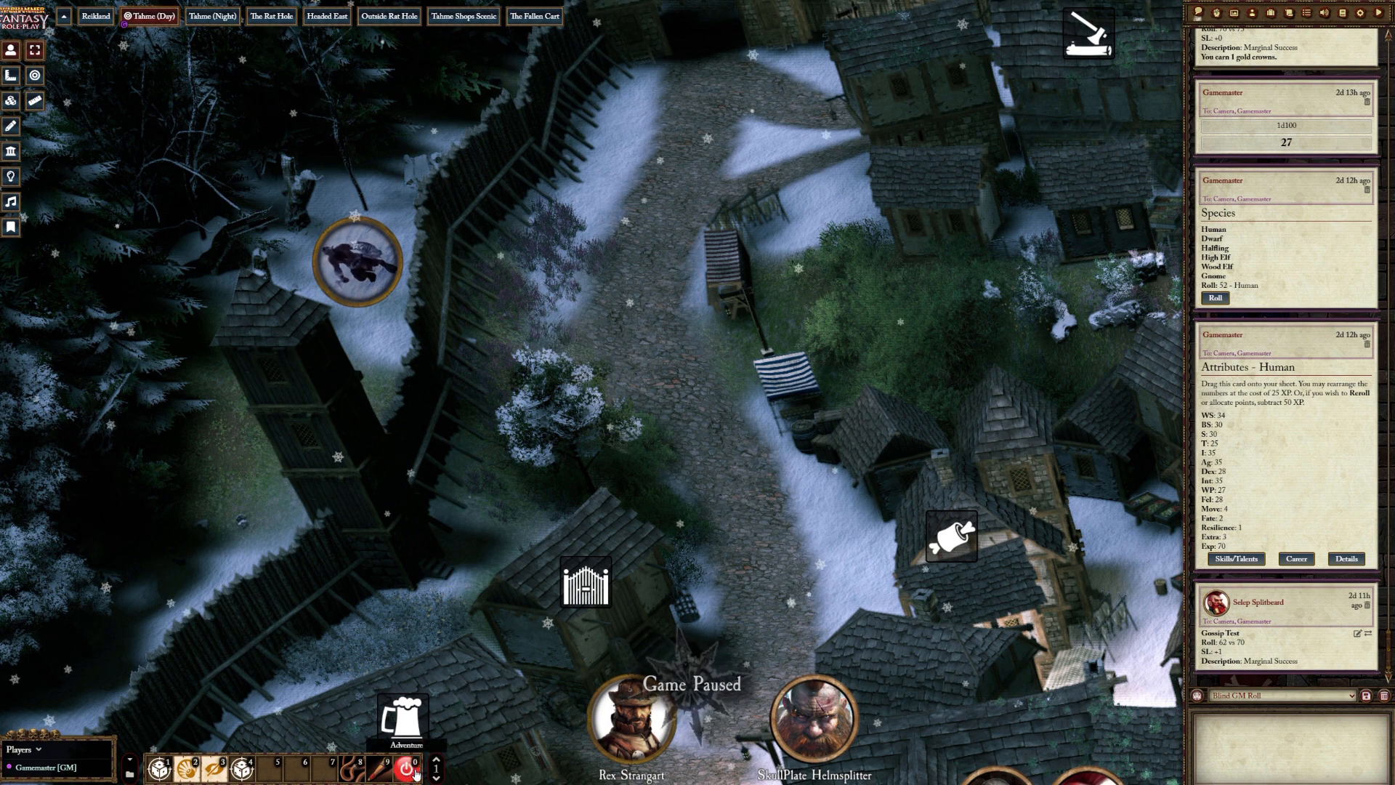
pyautogui.click(1325, 15)
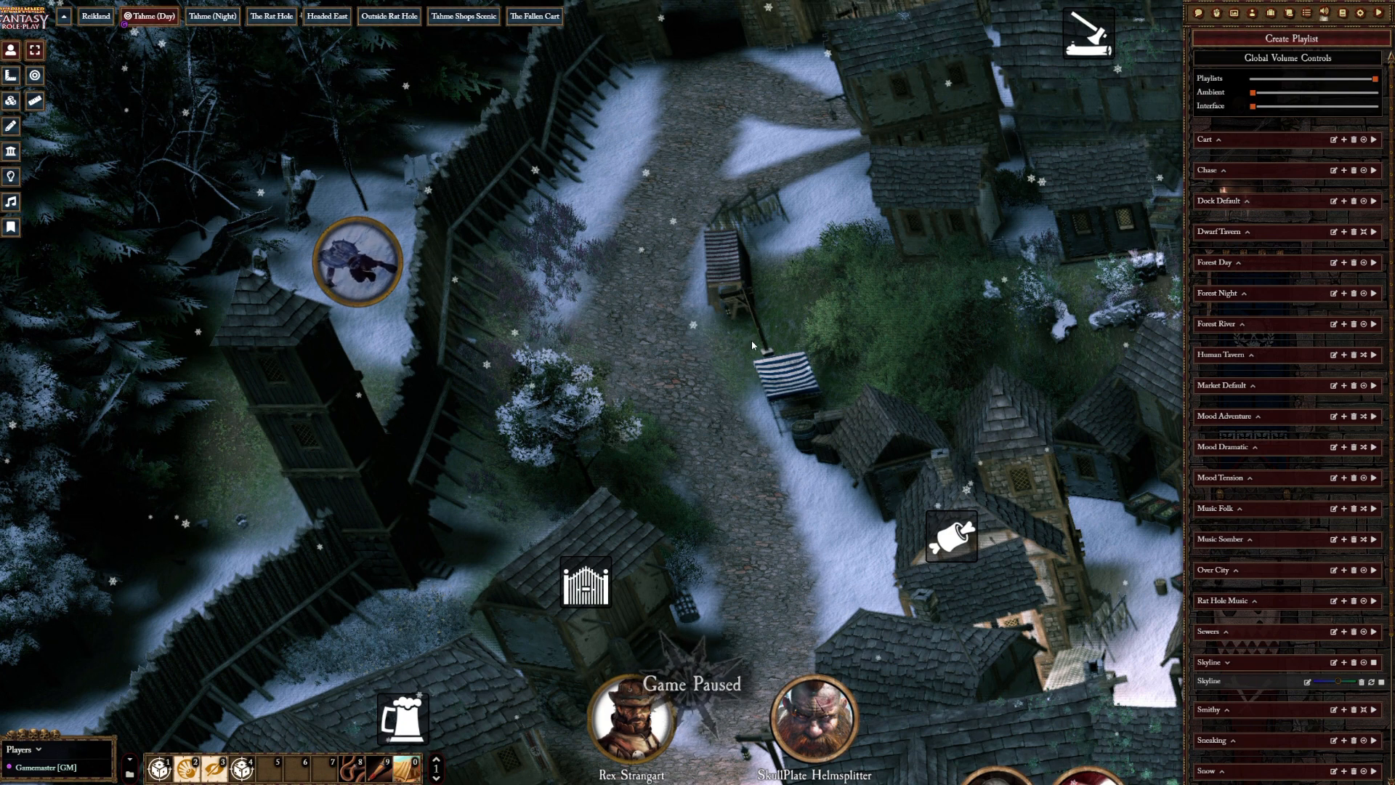
# - Open the image settings in the Ungor heretic token's configuration and move the dialog beside its character sheet
pyautogui.doubleClick(393, 282)
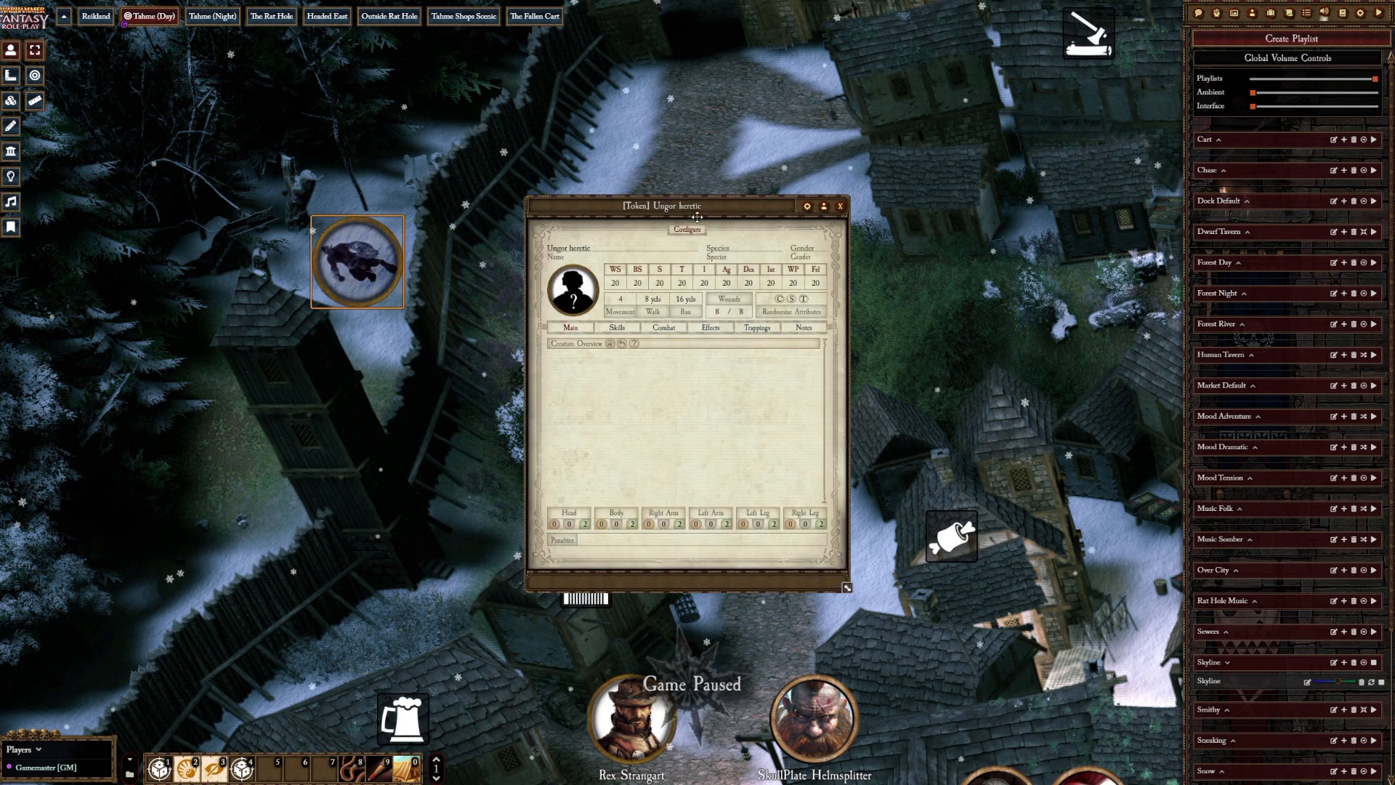
pyautogui.click(841, 207)
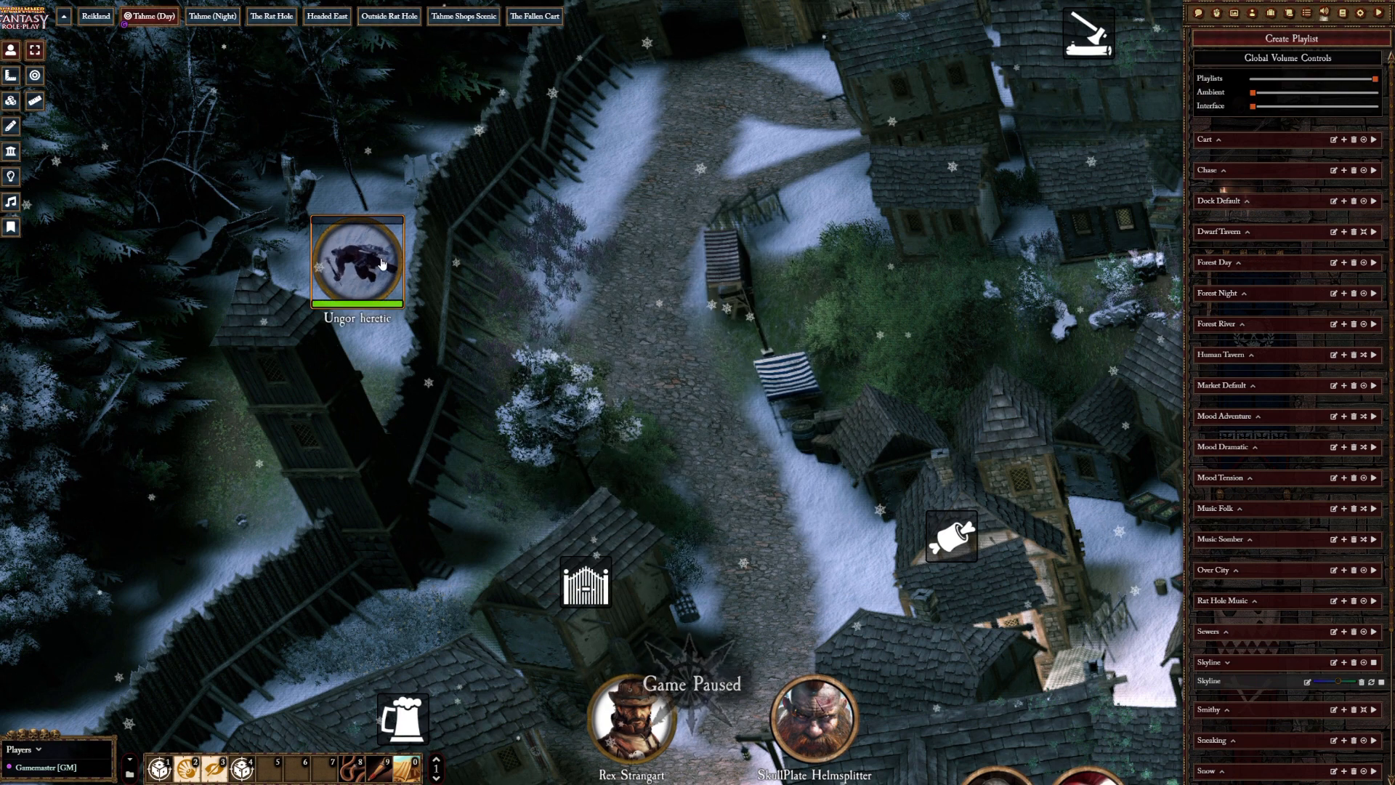
pyautogui.doubleClick(358, 261)
pyautogui.click(822, 209)
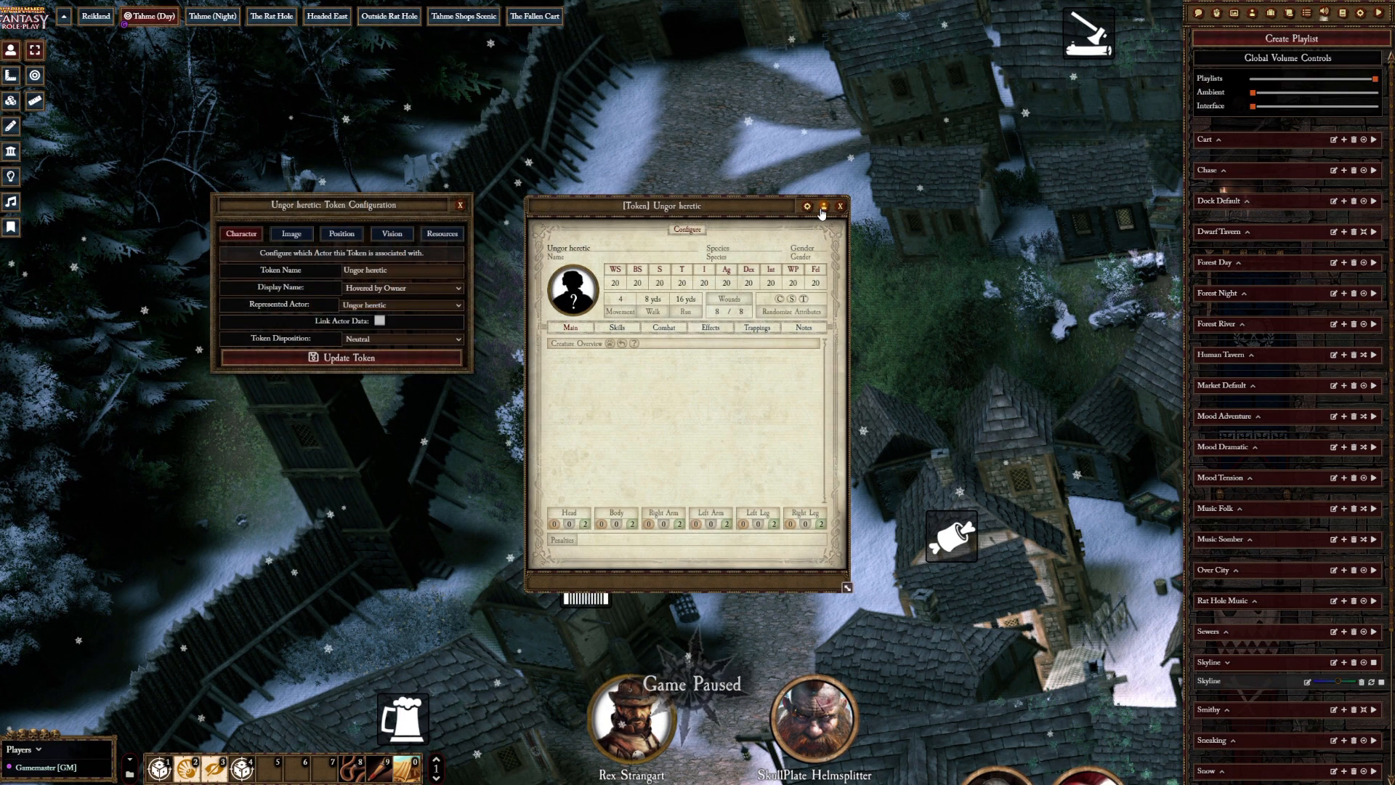
pyautogui.click(273, 240)
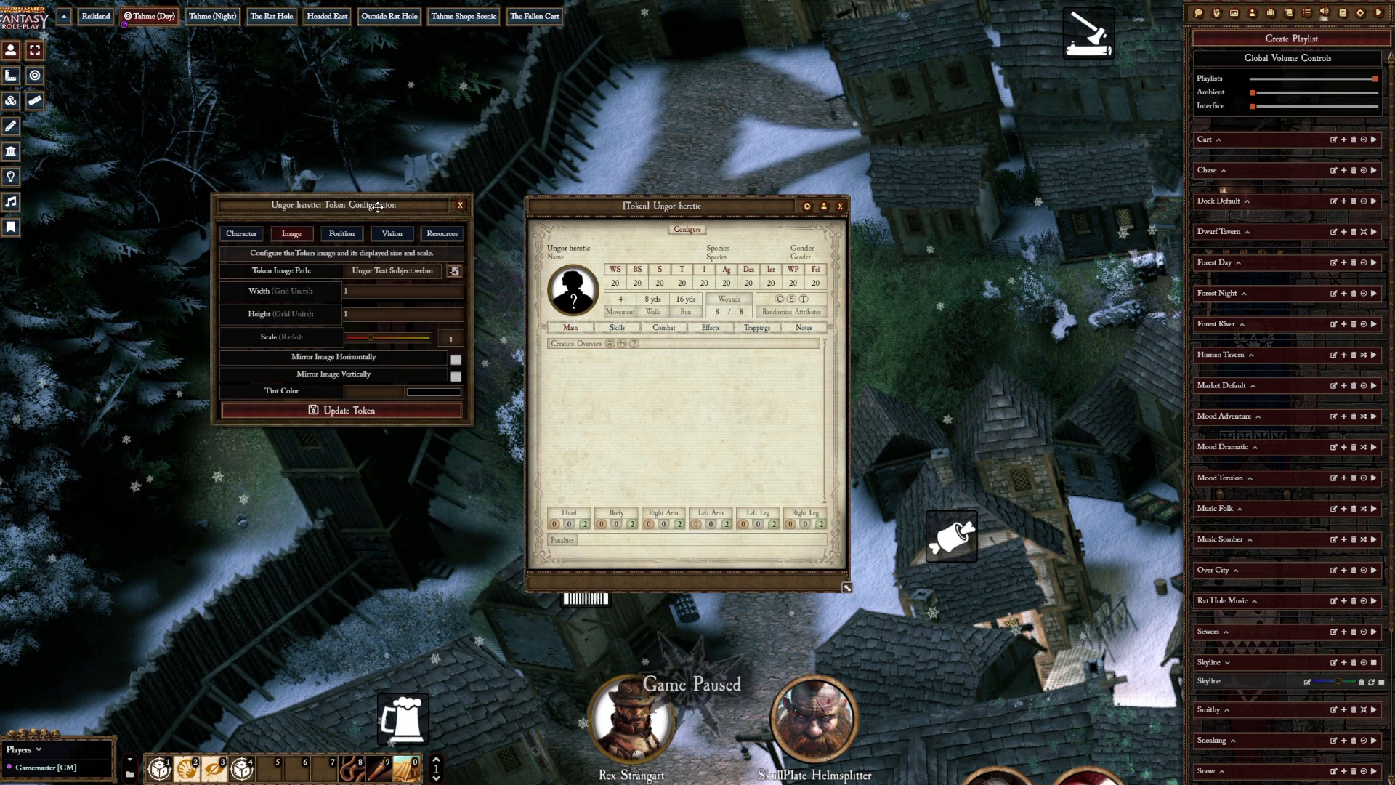
pyautogui.moveTo(377, 206); pyautogui.dragTo(259, 298)
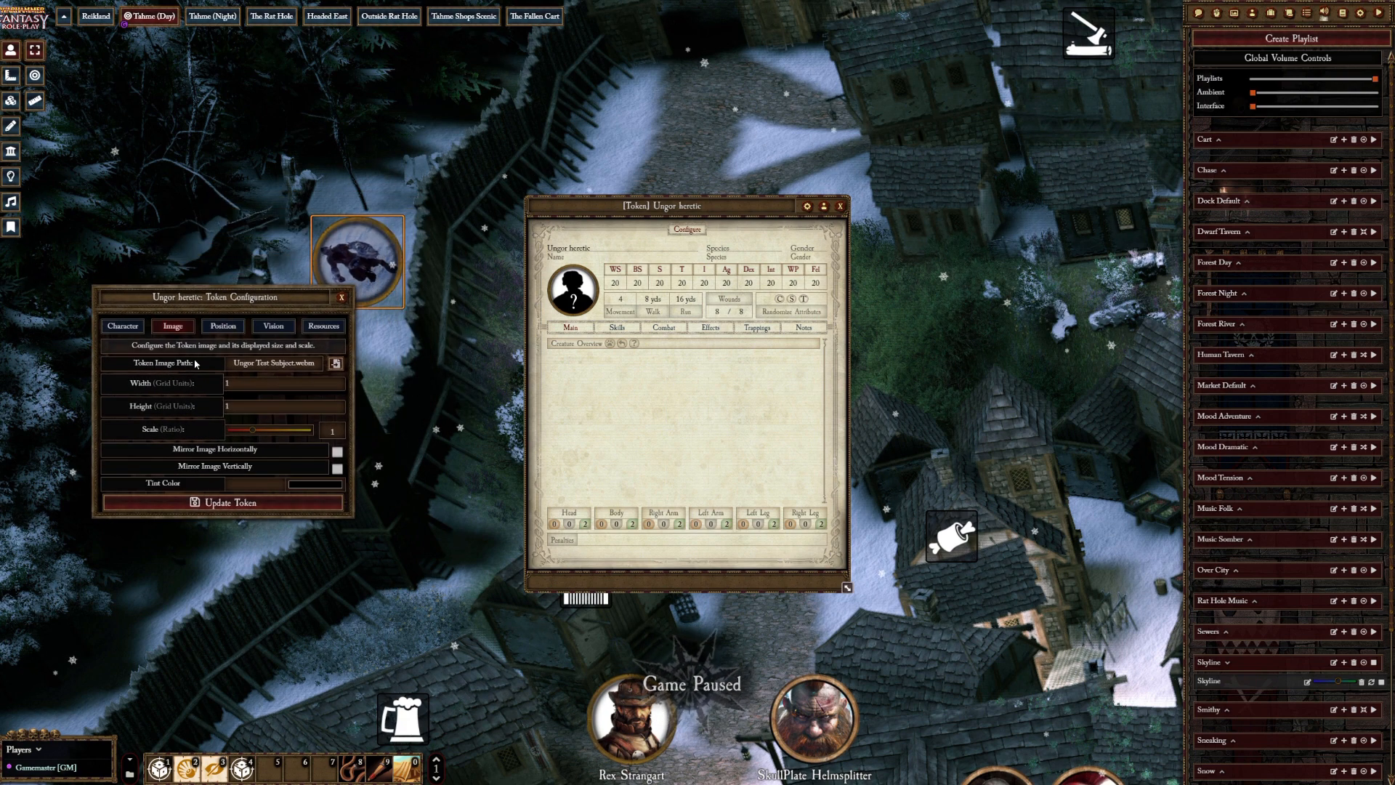
# - Search the token image files for "Ungor test", then update the token with Ungor Test Subject.webm and close its sheet
pyautogui.click(337, 363)
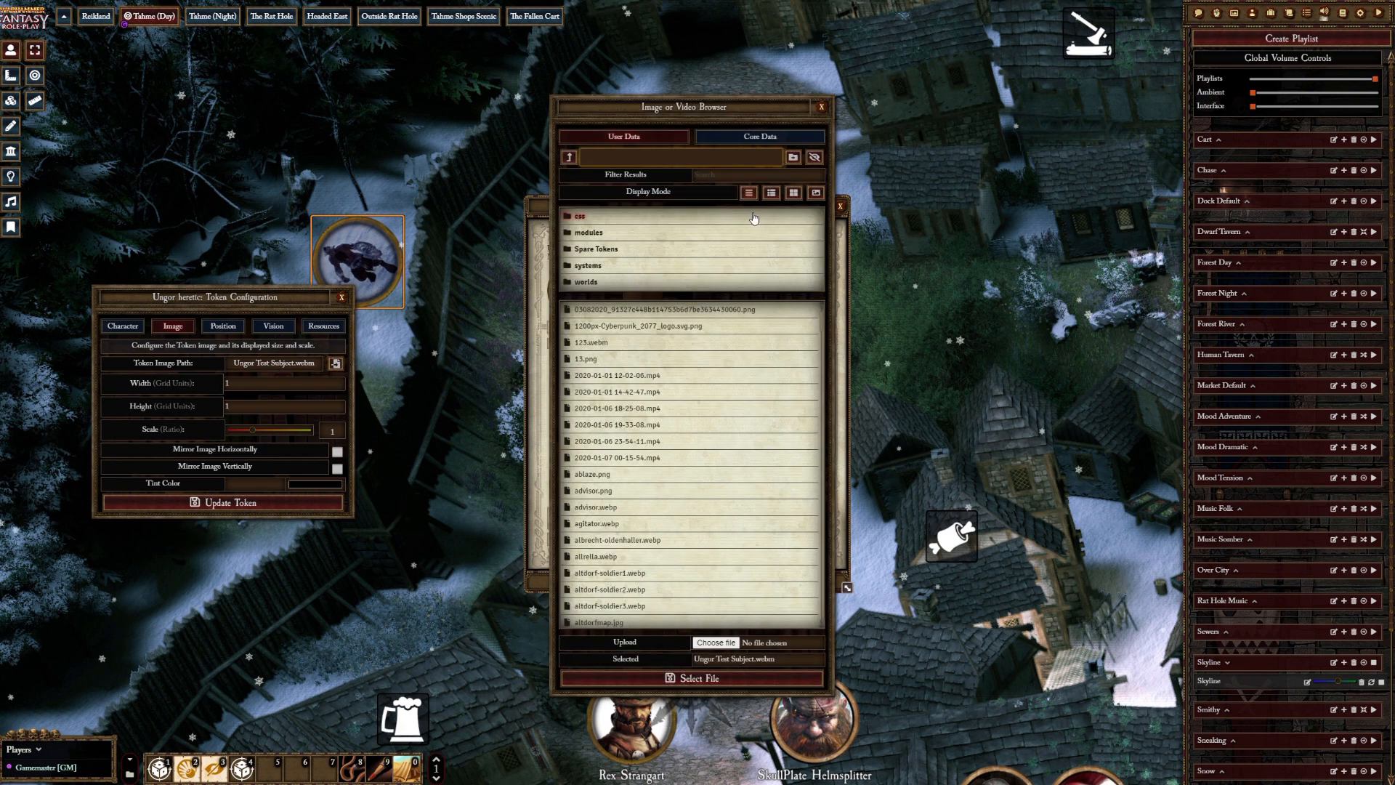
pyautogui.click(727, 175)
pyautogui.write('Ungo')
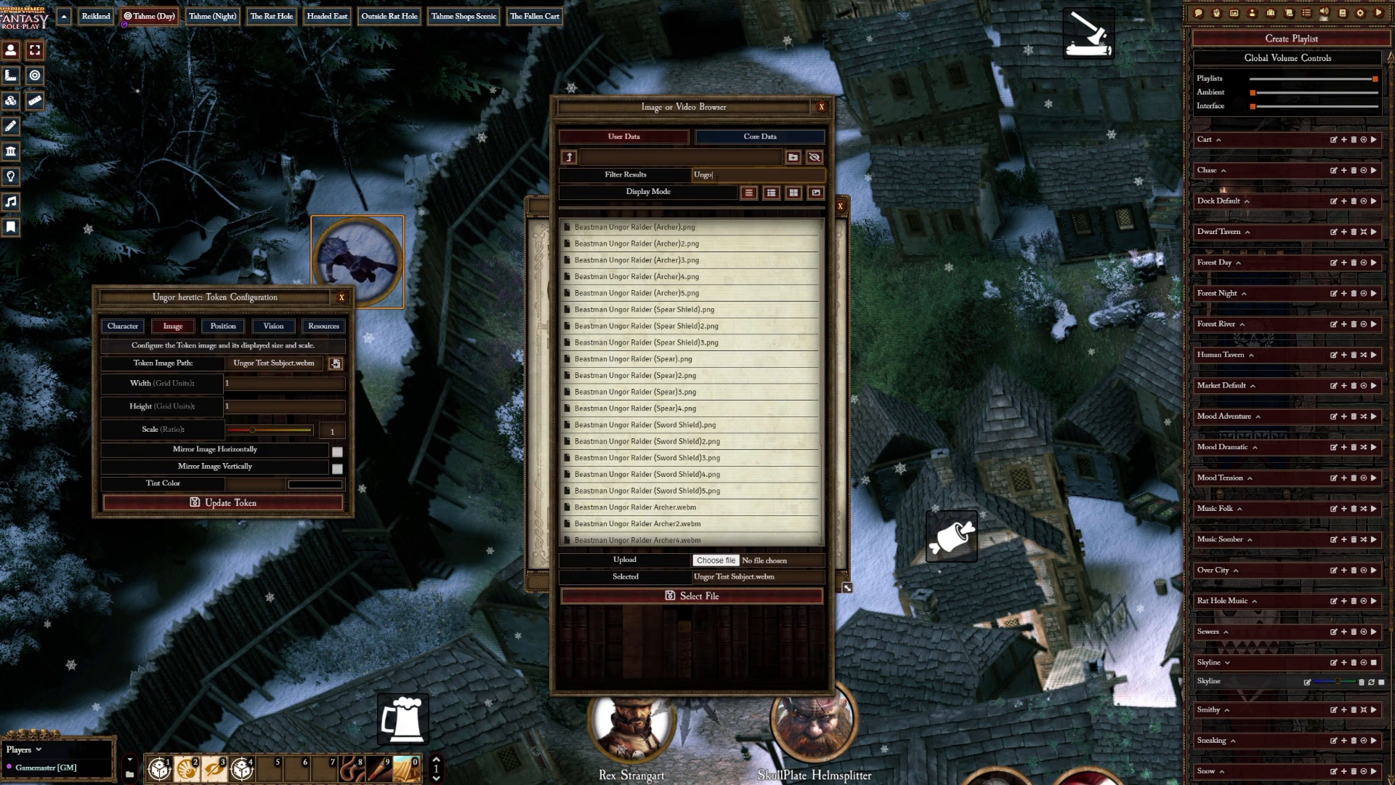
pyautogui.write('r test')
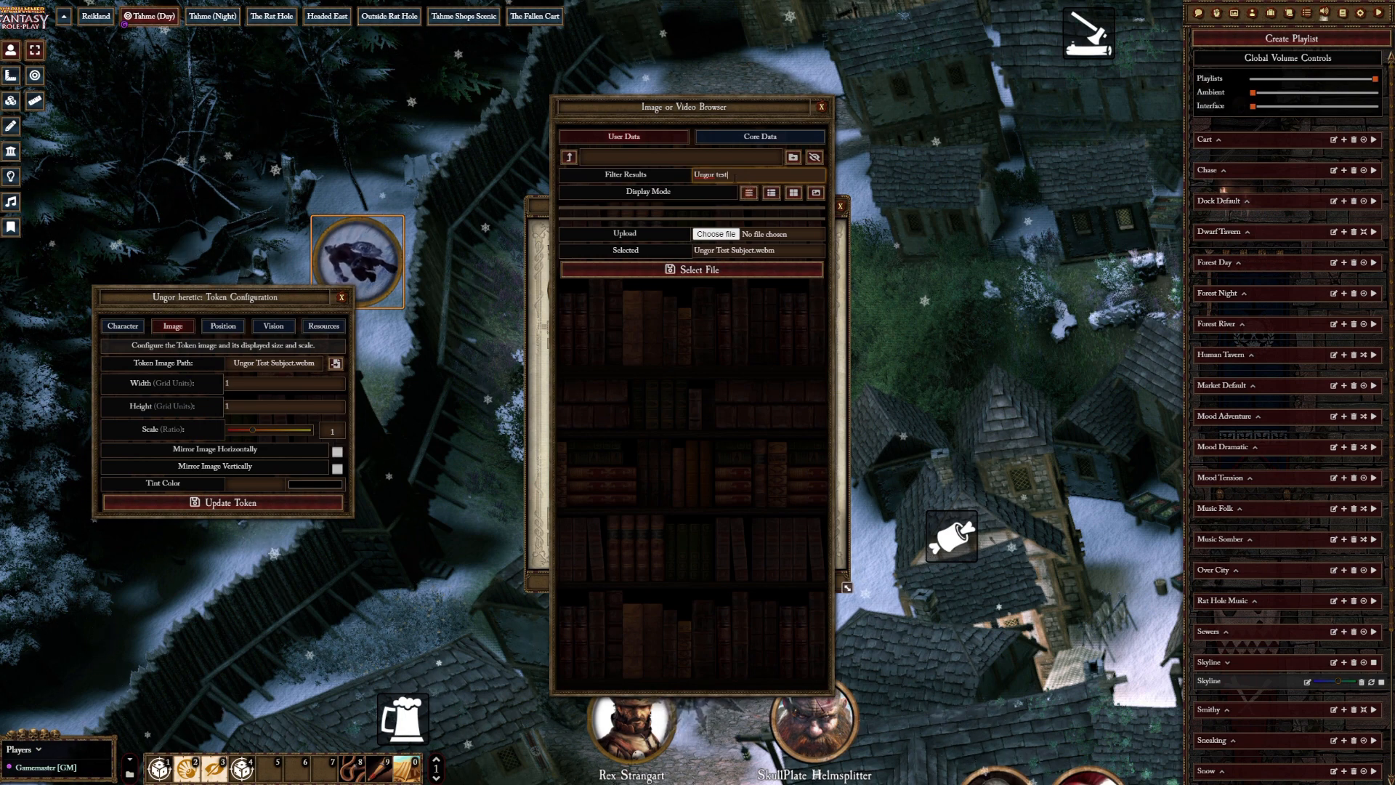
pyautogui.click(770, 198)
pyautogui.click(790, 194)
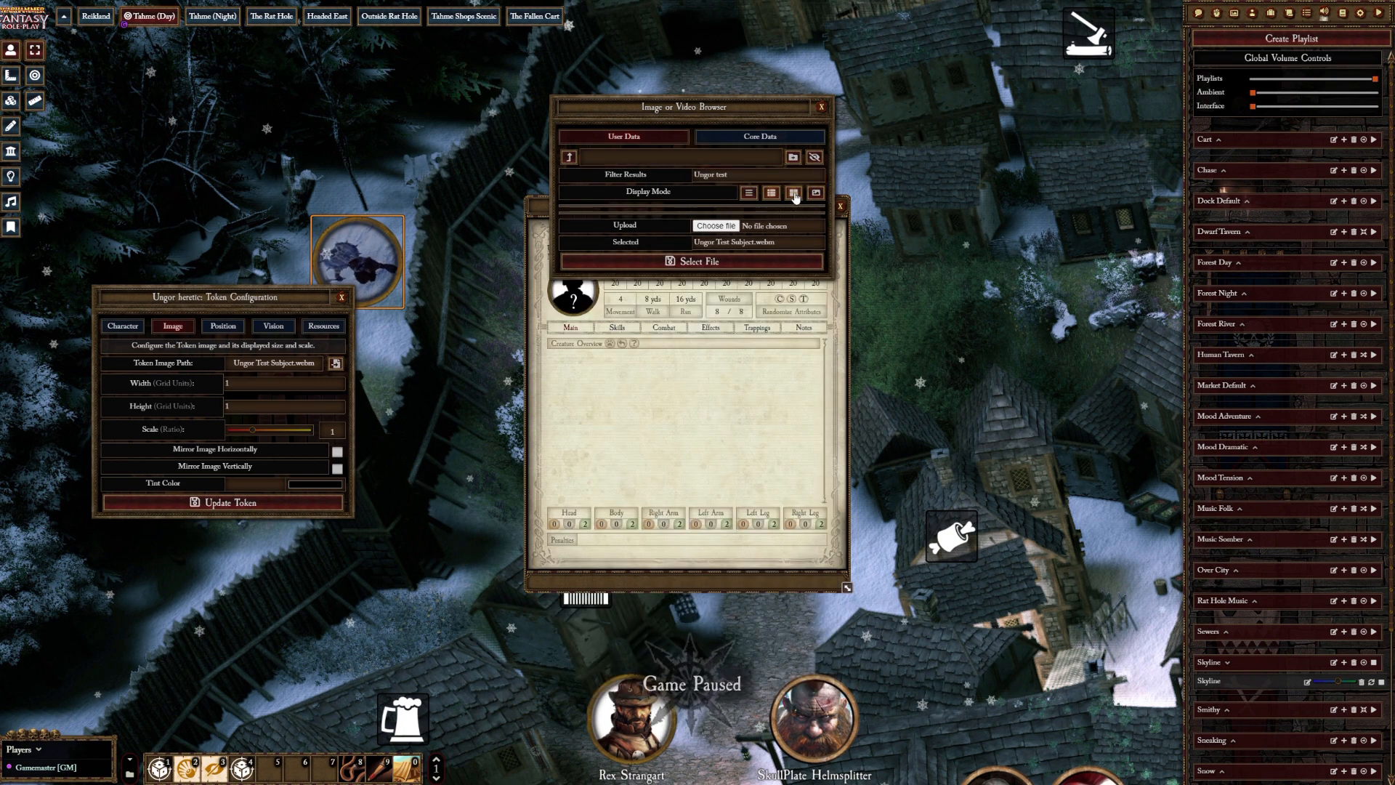
pyautogui.click(822, 107)
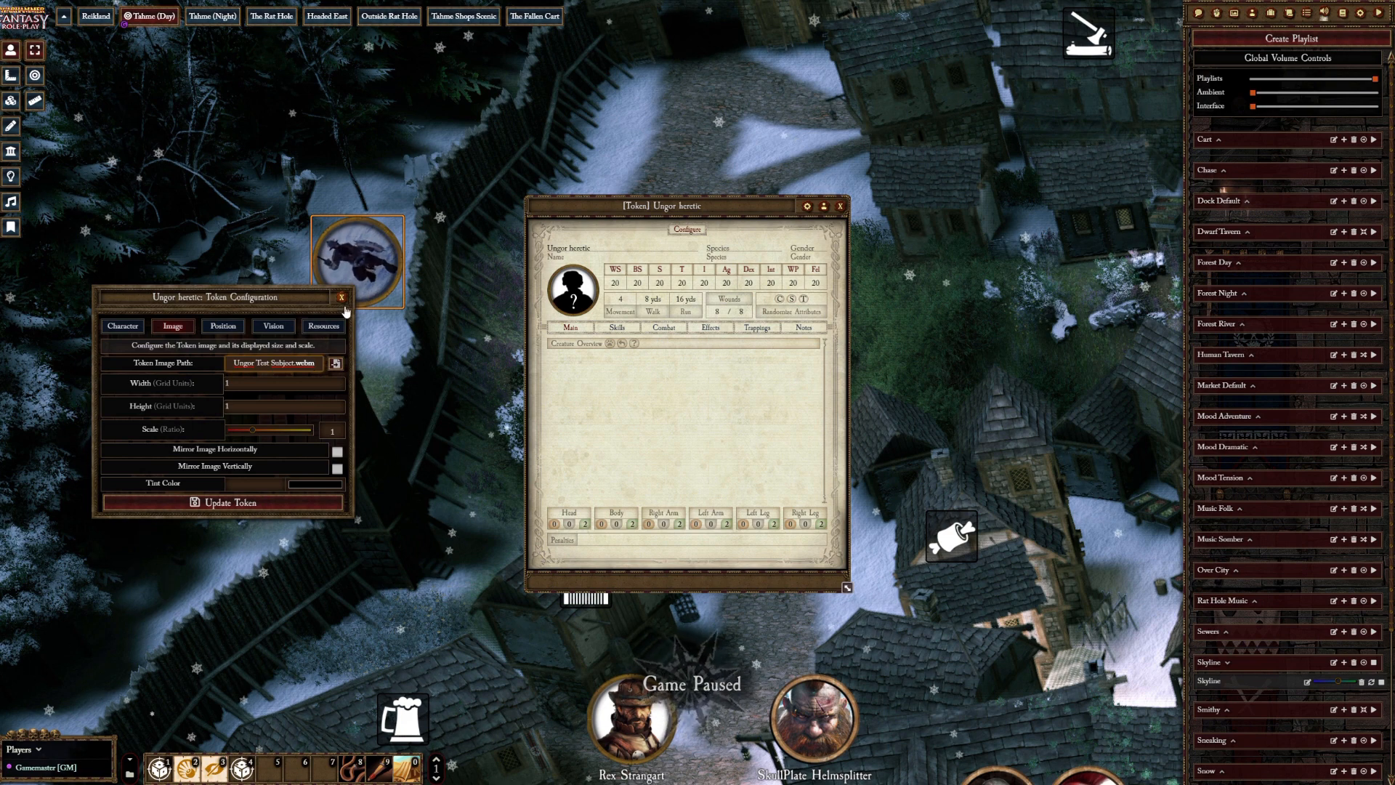
pyautogui.click(230, 502)
pyautogui.click(840, 207)
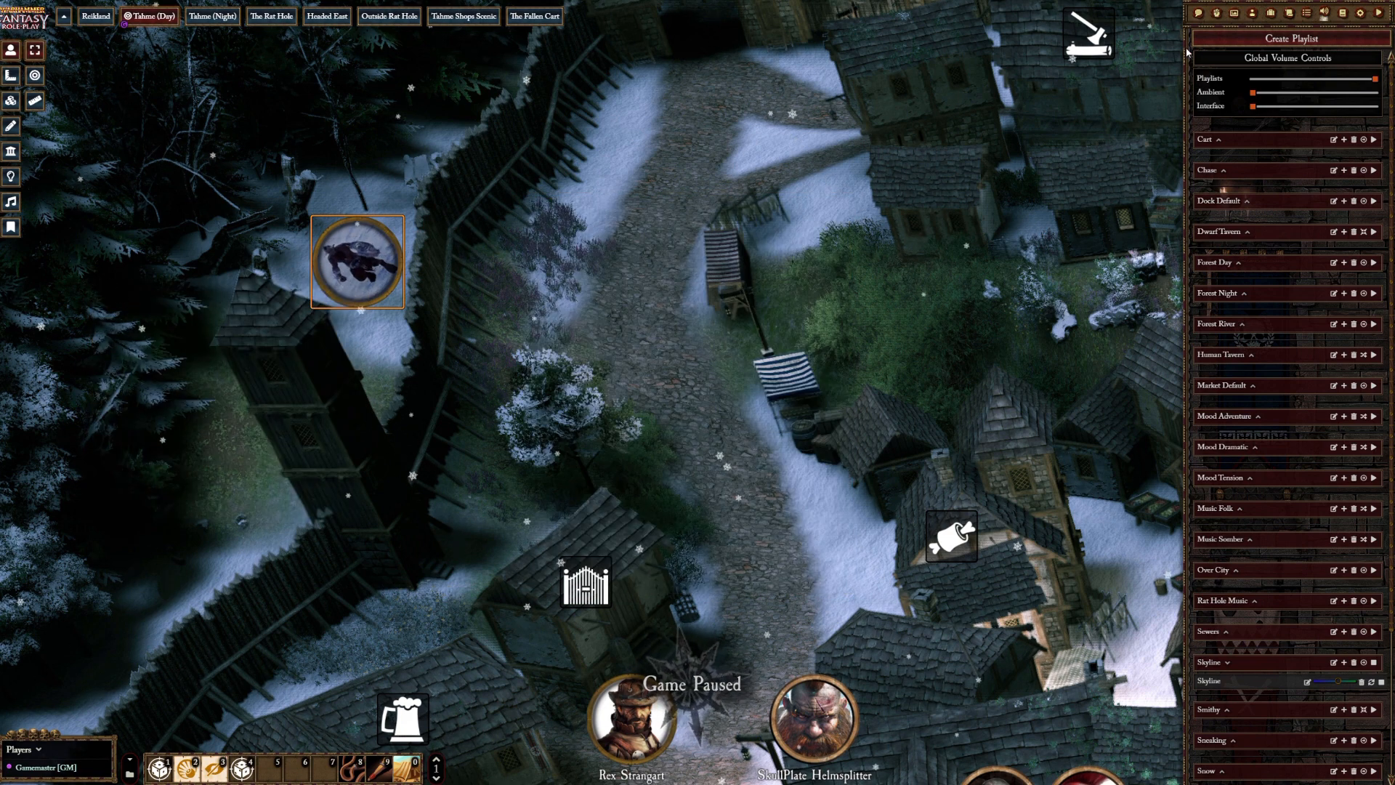
# - Show the actors directory and expand the Greenskin folder inside Tahme Enemies
pyautogui.click(1200, 13)
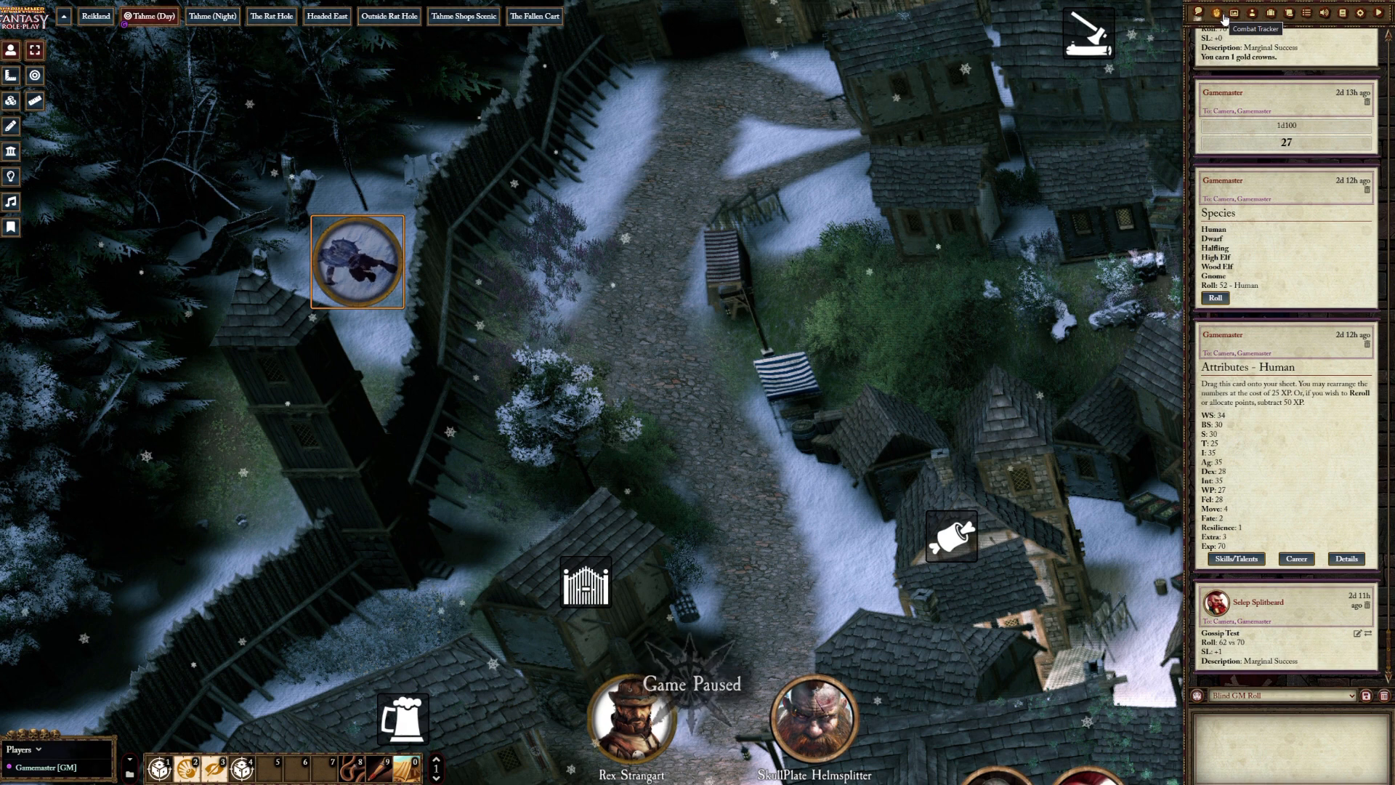
pyautogui.click(1224, 15)
pyautogui.click(1253, 13)
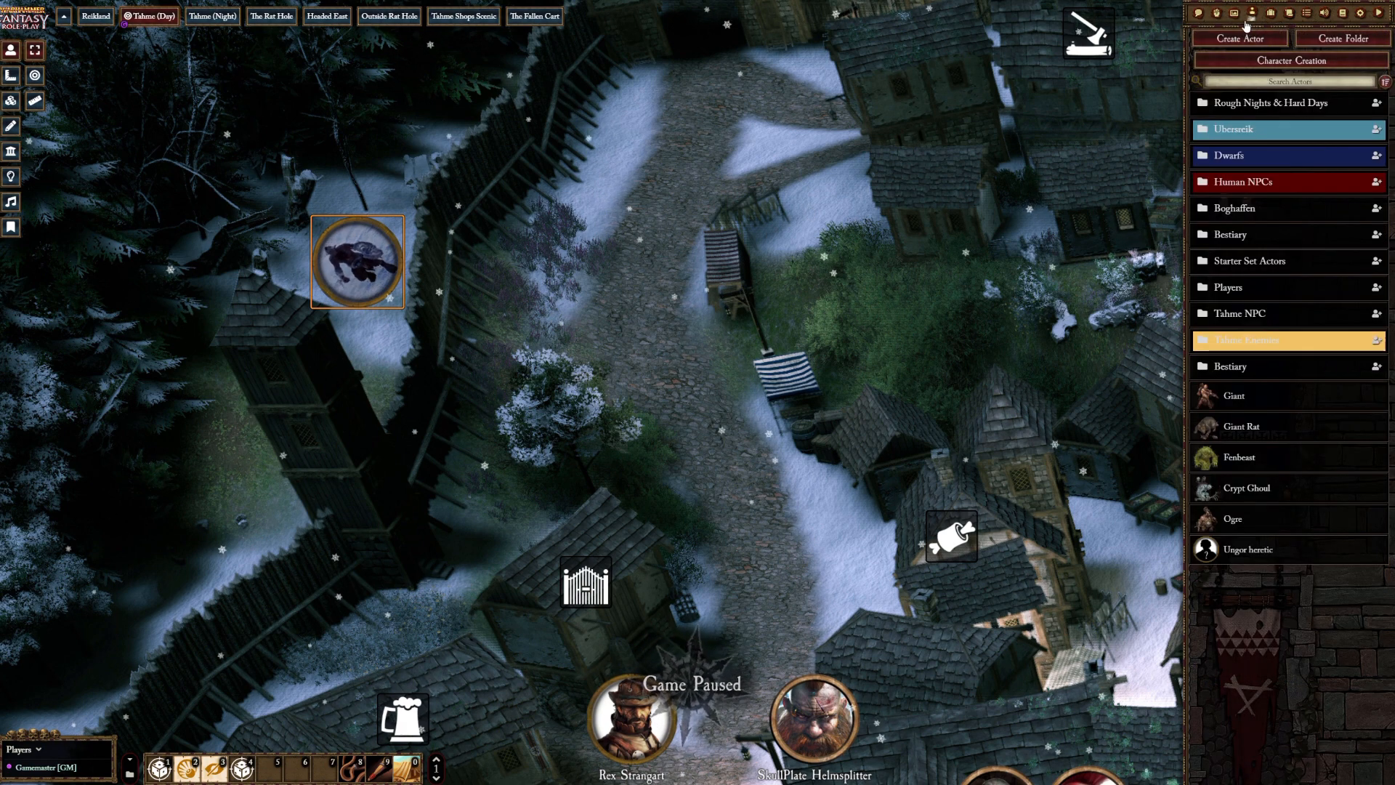
pyautogui.click(1201, 342)
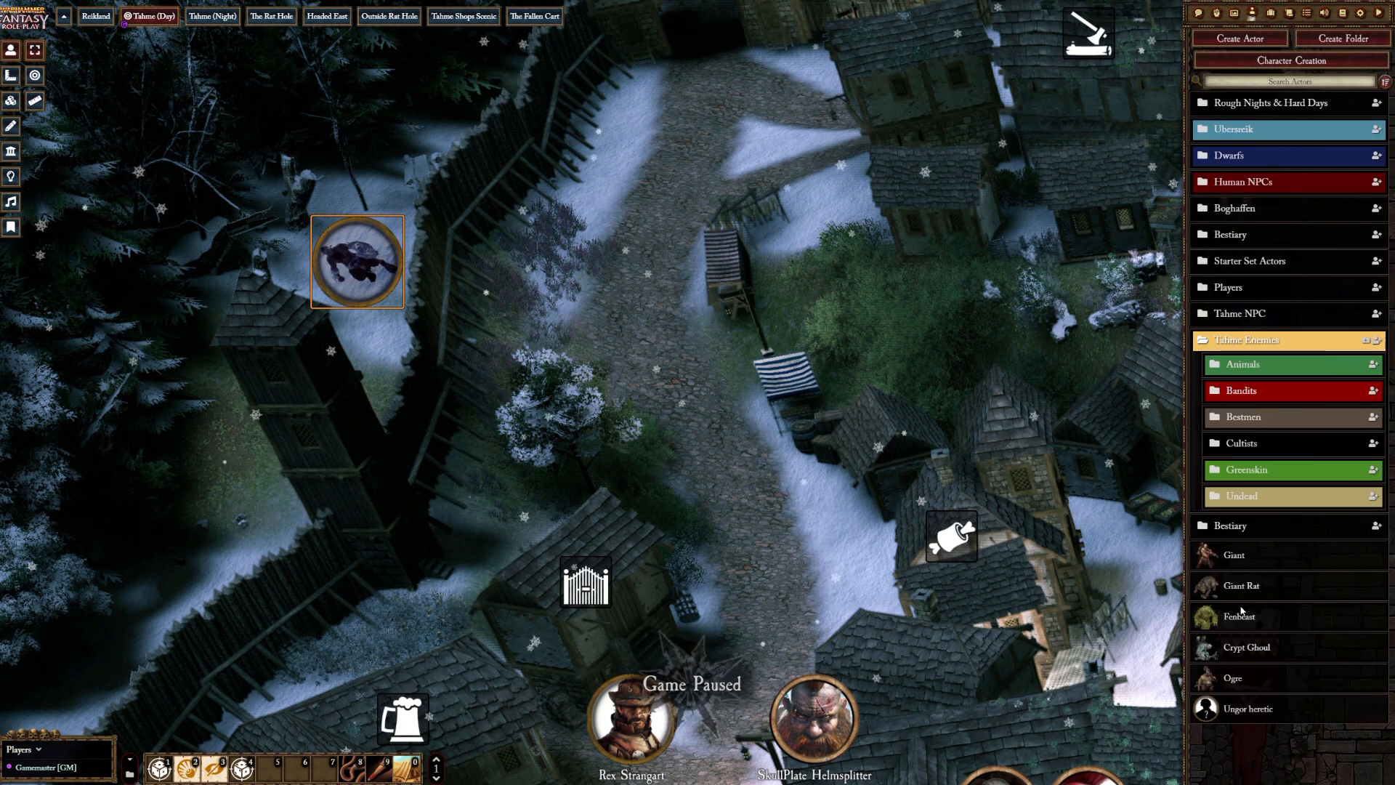
pyautogui.click(1248, 471)
# - Place a Night Goblin Archer token on the village road and a Night Goblin Shaman token beside it near the palisade
pyautogui.scroll(2, 624, 405)
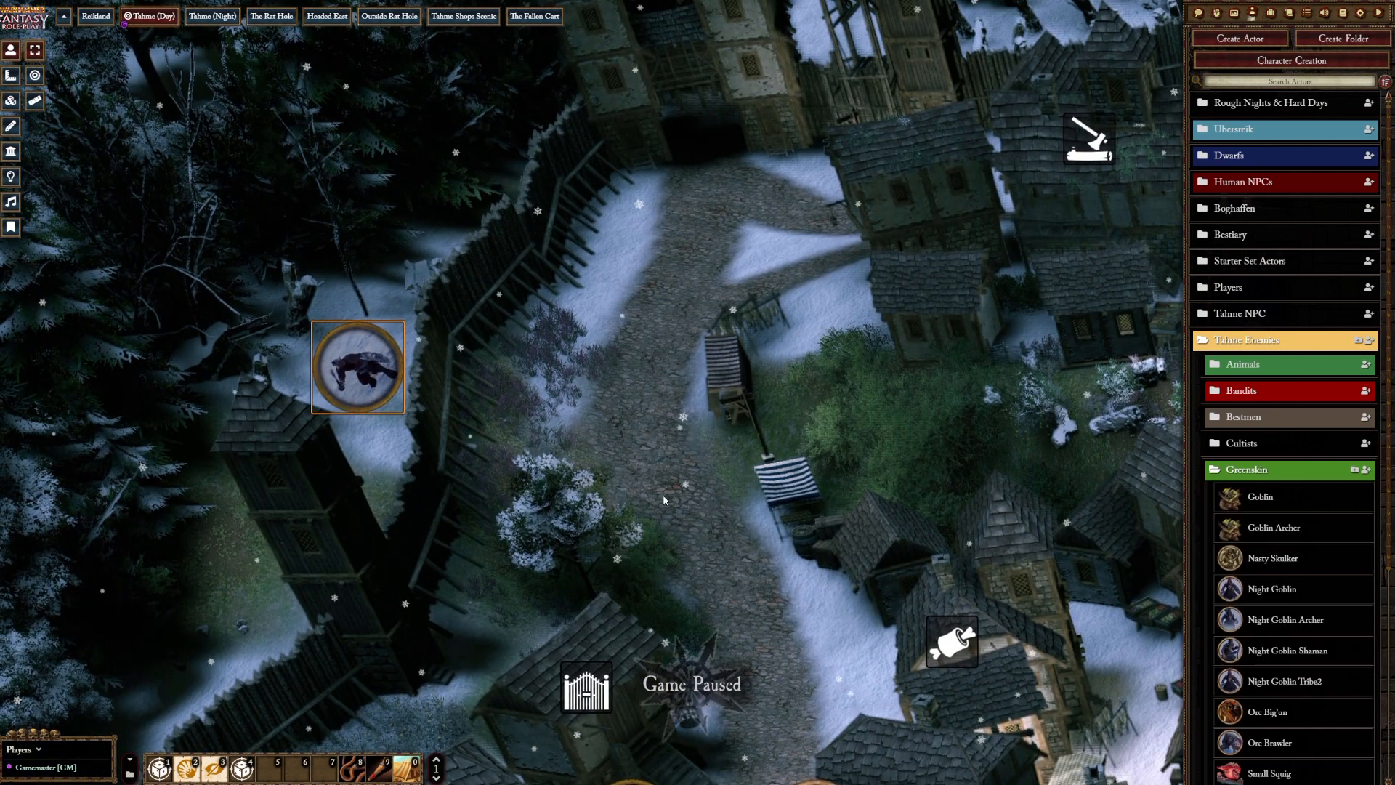
pyautogui.moveTo(1235, 619); pyautogui.dragTo(610, 358)
pyautogui.moveTo(1273, 650); pyautogui.dragTo(488, 358)
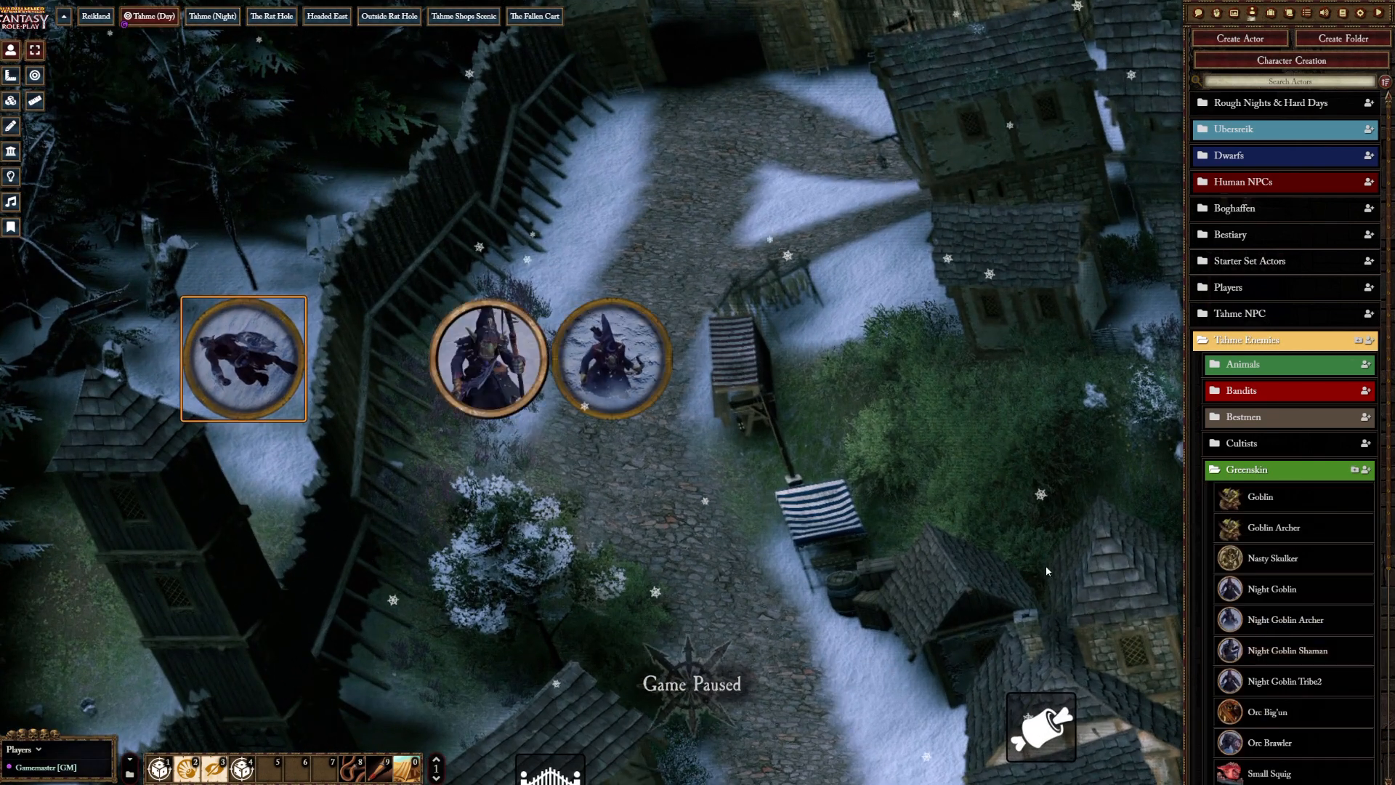
# - Delete the static-image goblin token, place another Night Goblin Shaman token across the road, and delete that one too
pyautogui.click(459, 322)
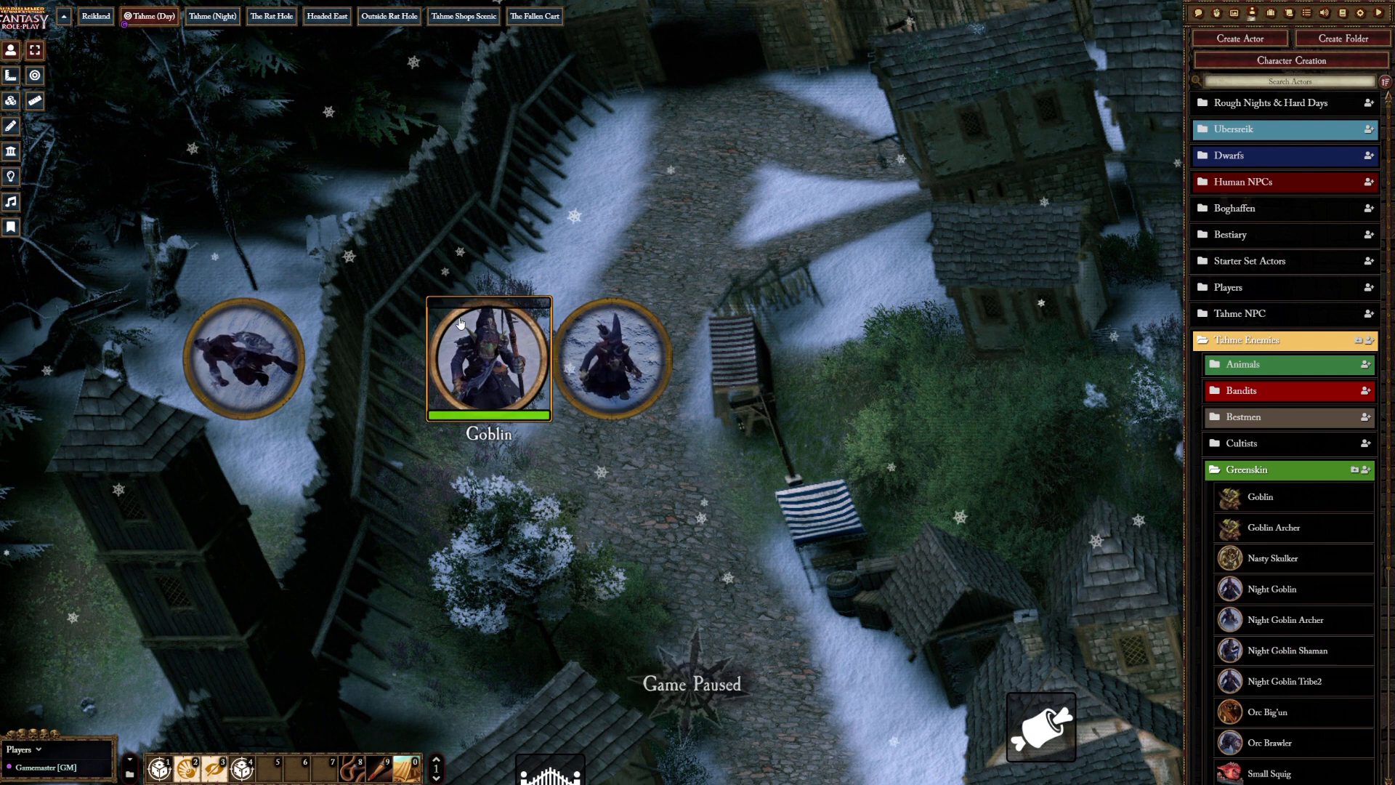
pyautogui.press('Delete')
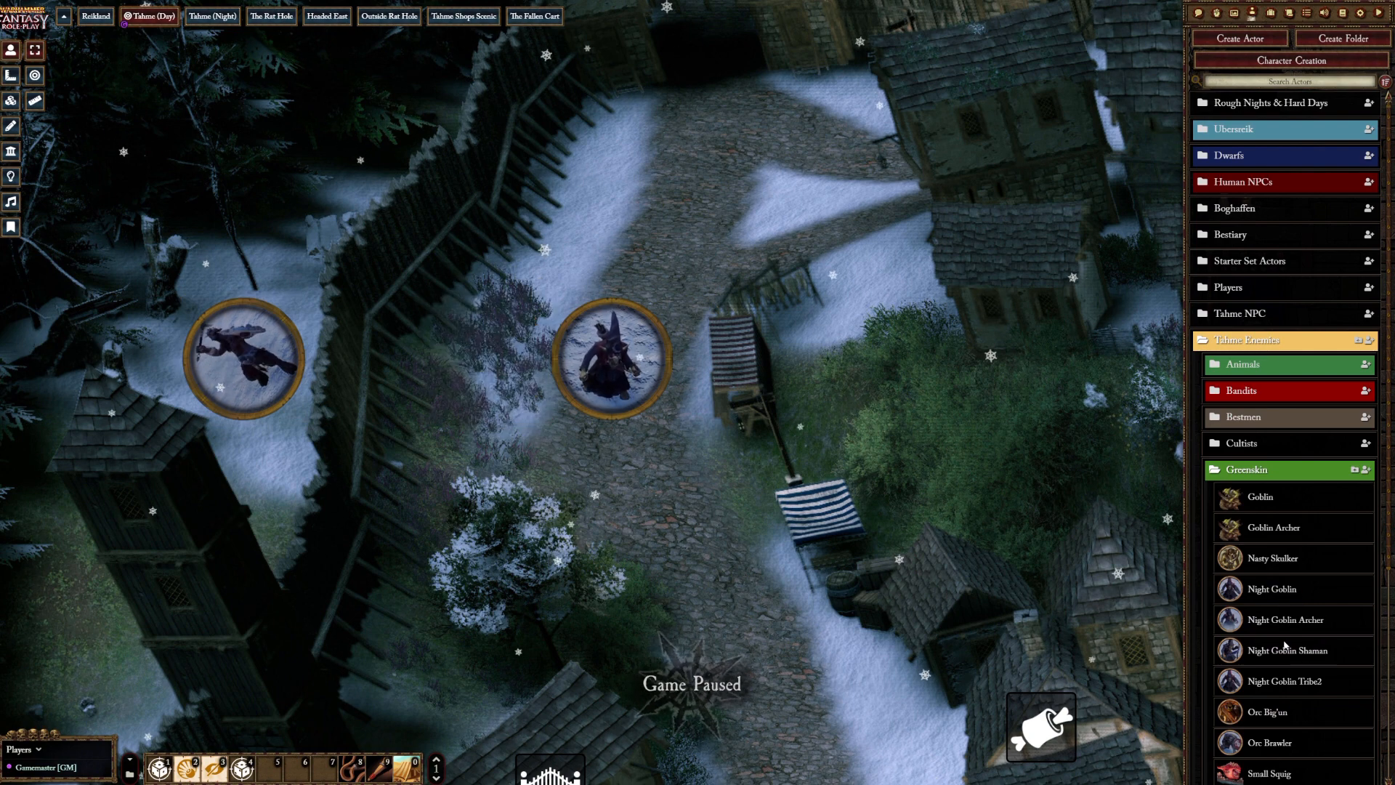
pyautogui.moveTo(1287, 650); pyautogui.dragTo(861, 359)
pyautogui.click(886, 405)
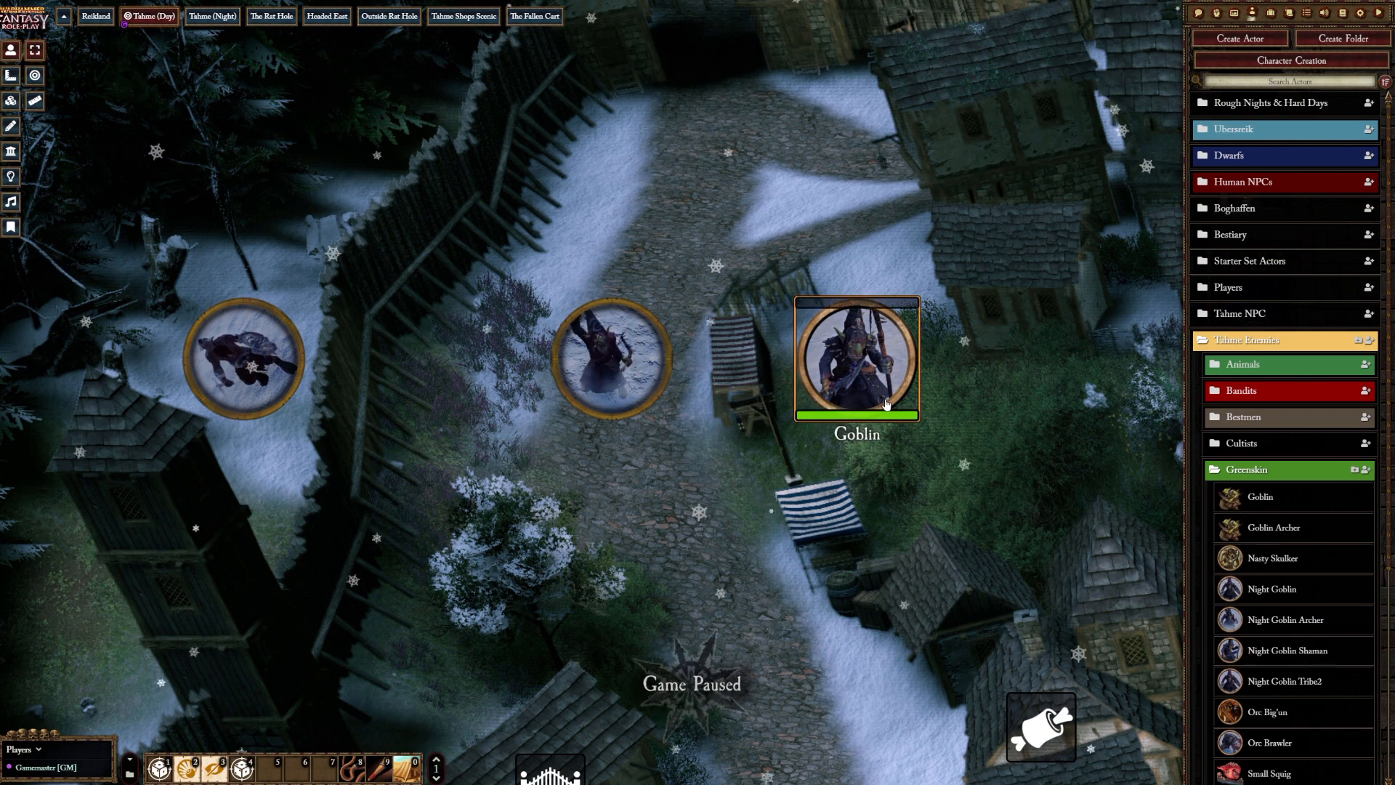
pyautogui.press('Delete')
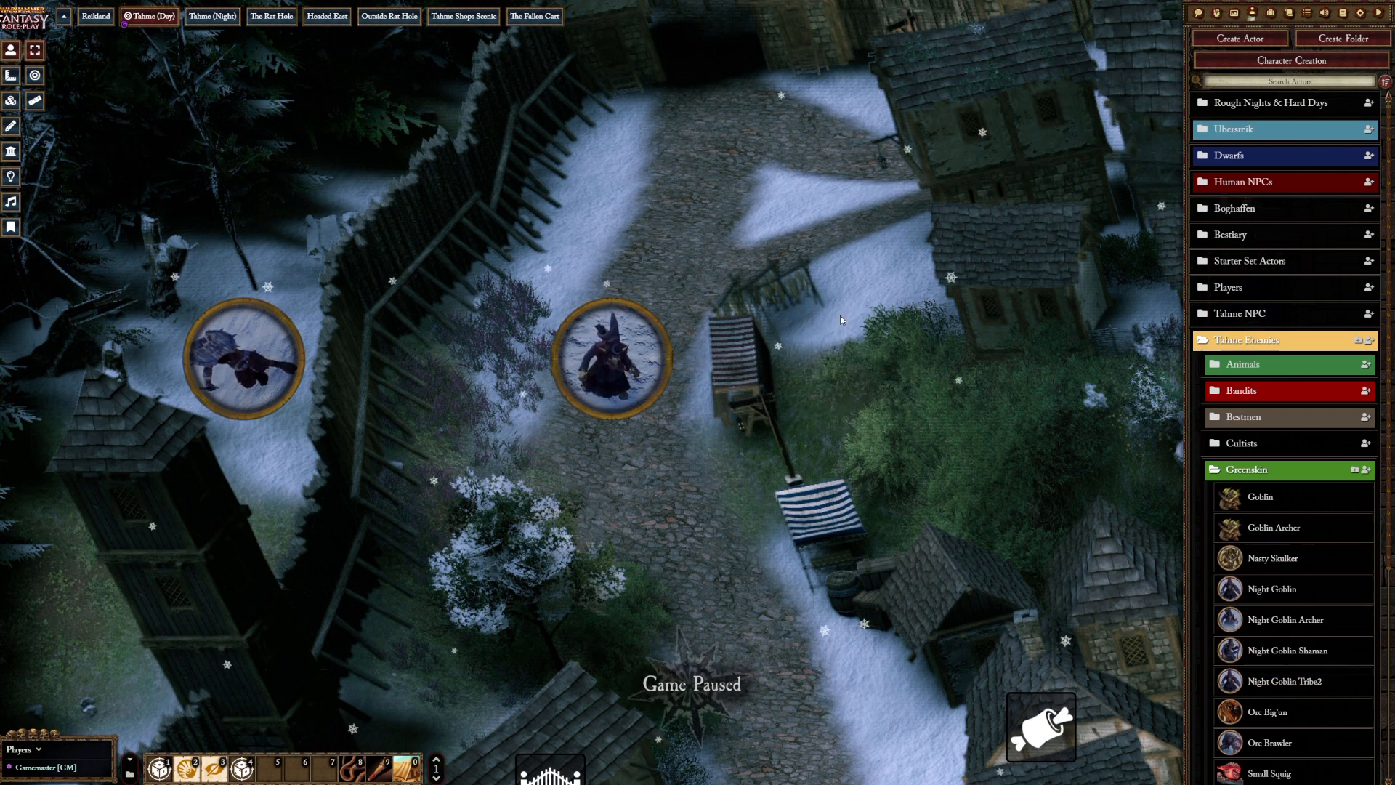
# - Place three more animated night goblin tokens around the one on the road and select the original token
pyautogui.hotkey('ctrl', 'z')
pyautogui.hotkey('ctrl', 'z')
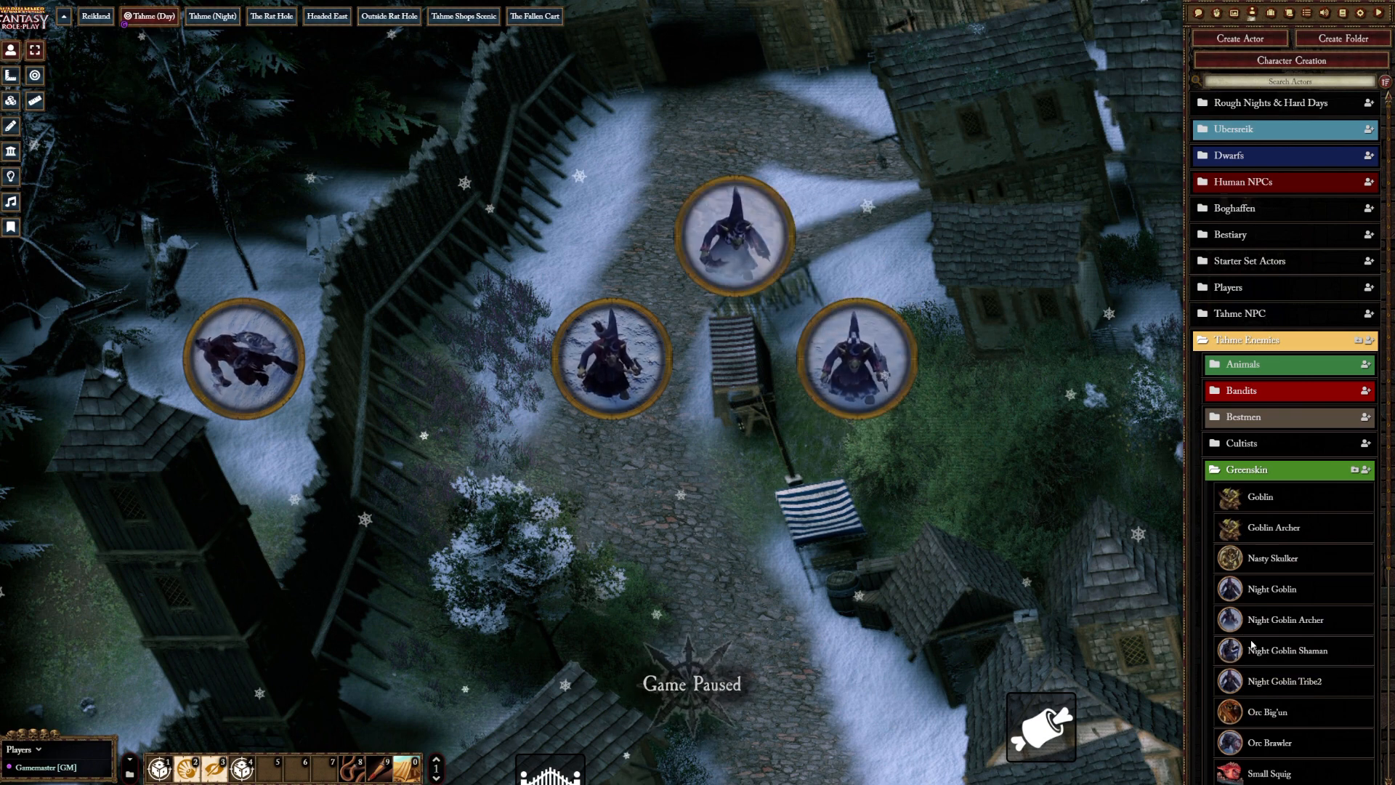
pyautogui.moveTo(1289, 619); pyautogui.dragTo(561, 250)
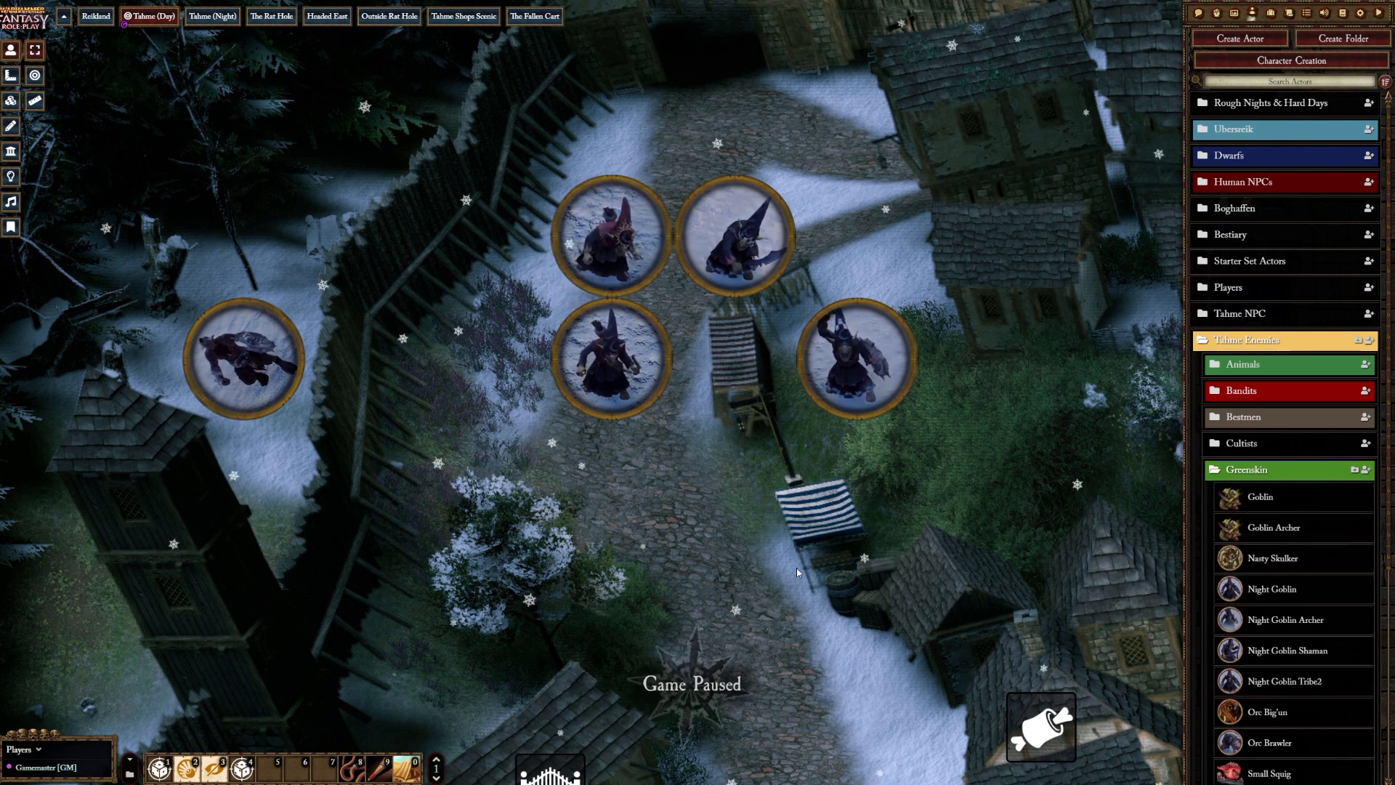
pyautogui.click(612, 356)
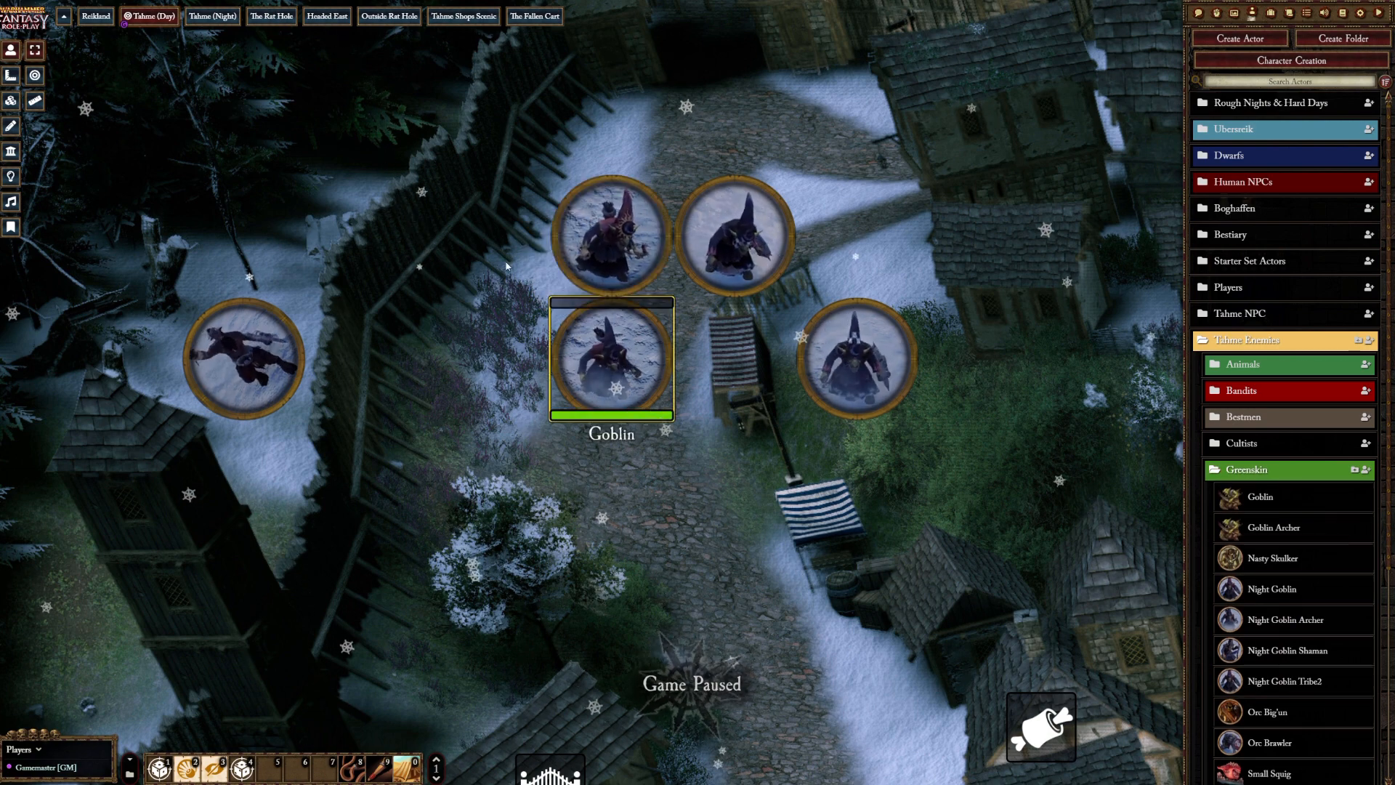
# - Place two Night Goblin Archer tokens below the existing goblins, one on each side of the village road
pyautogui.click(411, 282)
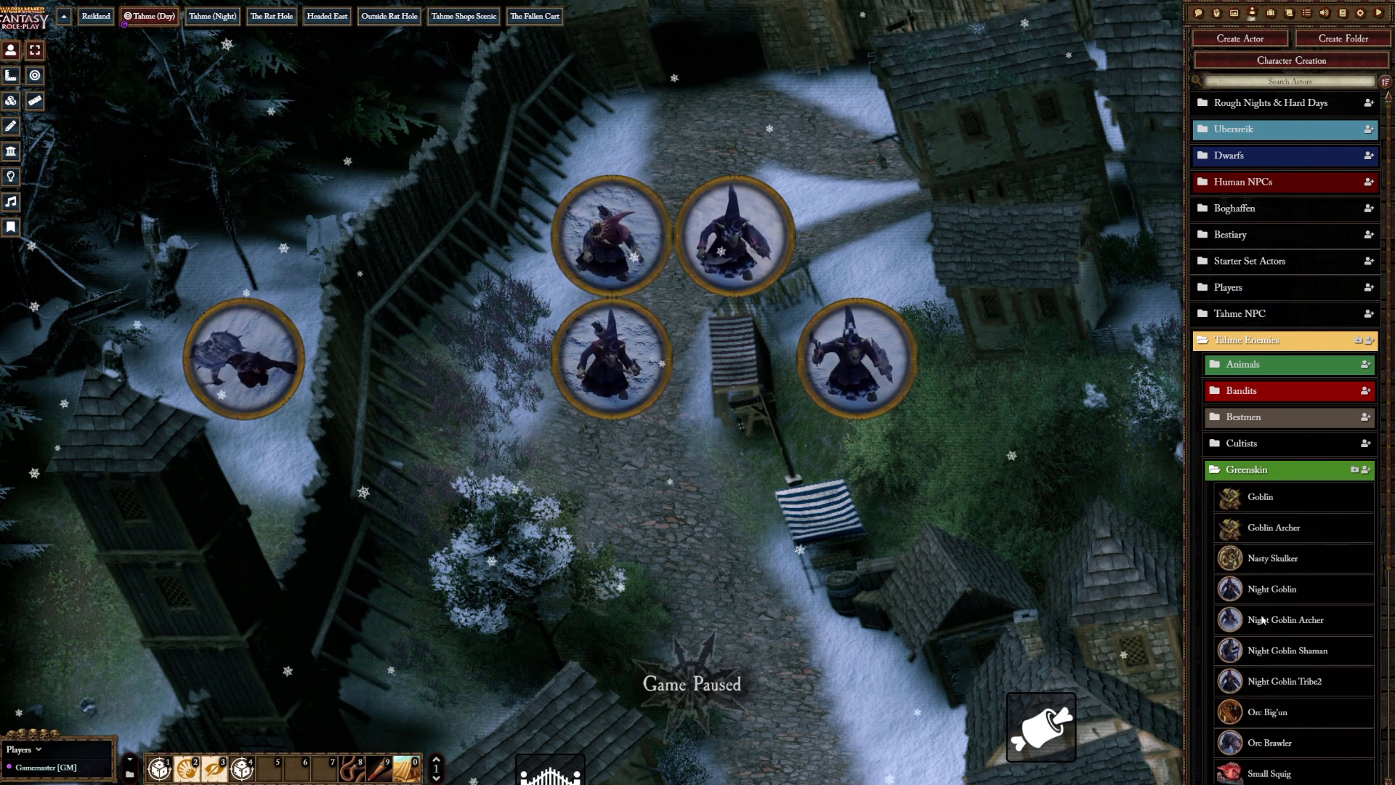
pyautogui.moveTo(1262, 619); pyautogui.dragTo(730, 483)
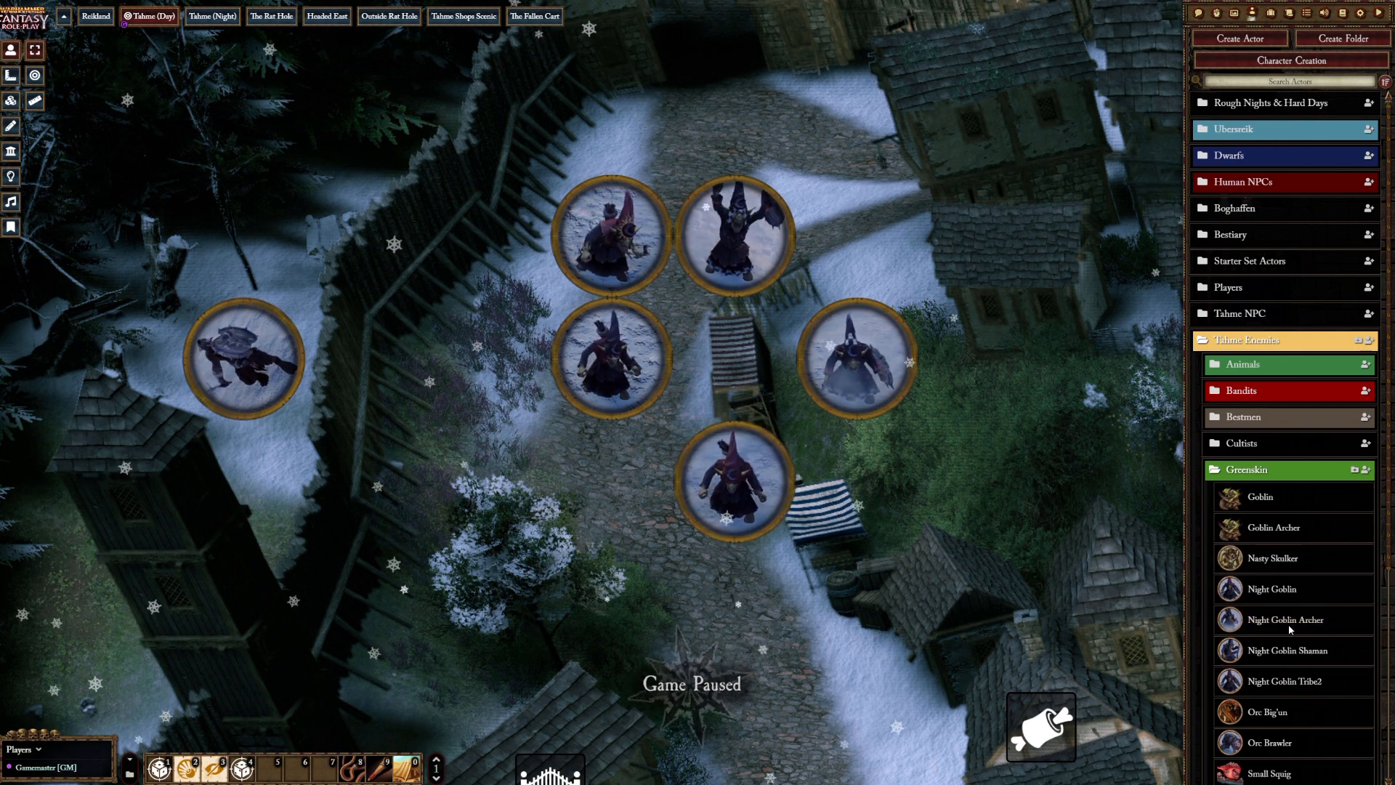
pyautogui.moveTo(1291, 630)
pyautogui.mouseDown()
pyautogui.moveTo(635, 473)
pyautogui.moveTo(486, 476)
pyautogui.mouseUp()
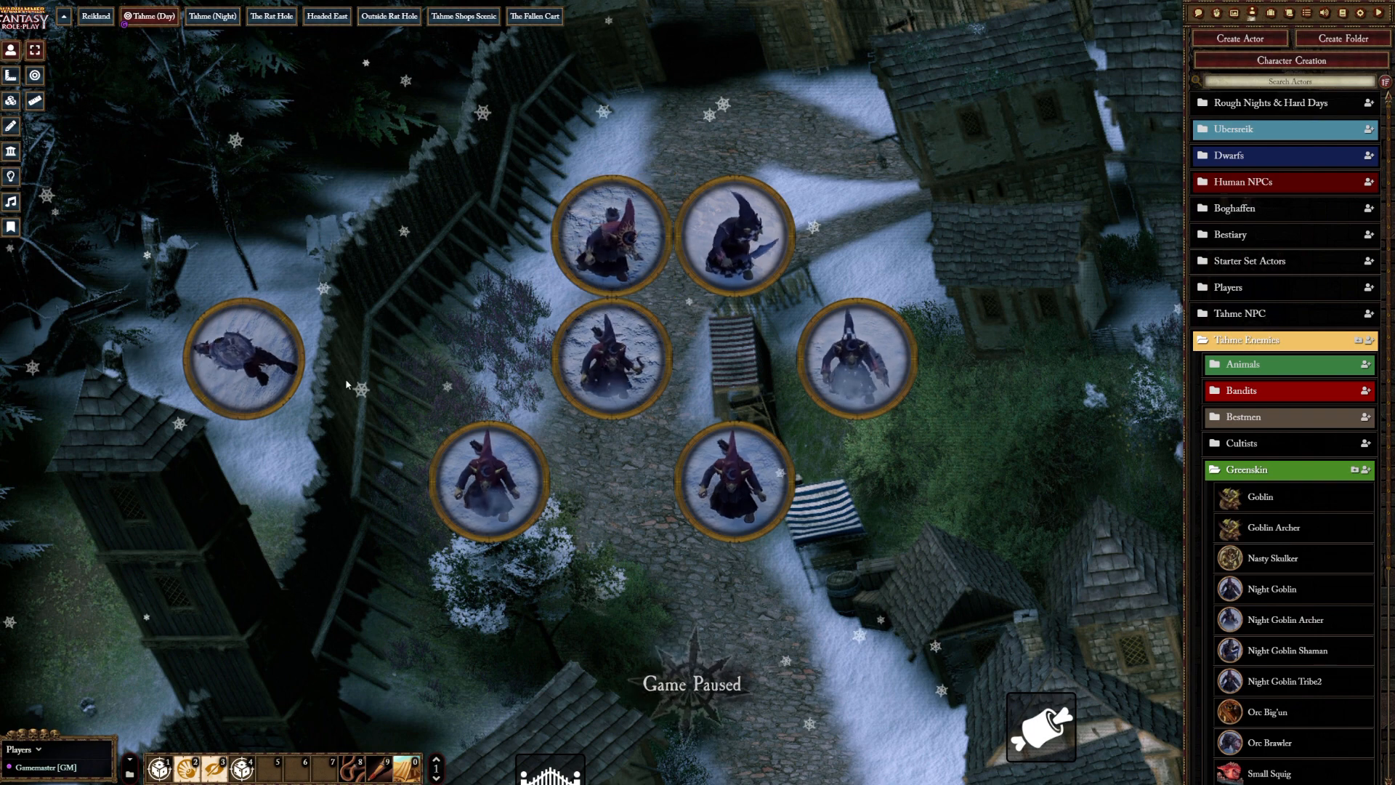
# - Collapse the Greenskin folder and place two Ungor heretic tokens next to the one by the palisade
pyautogui.click(1233, 470)
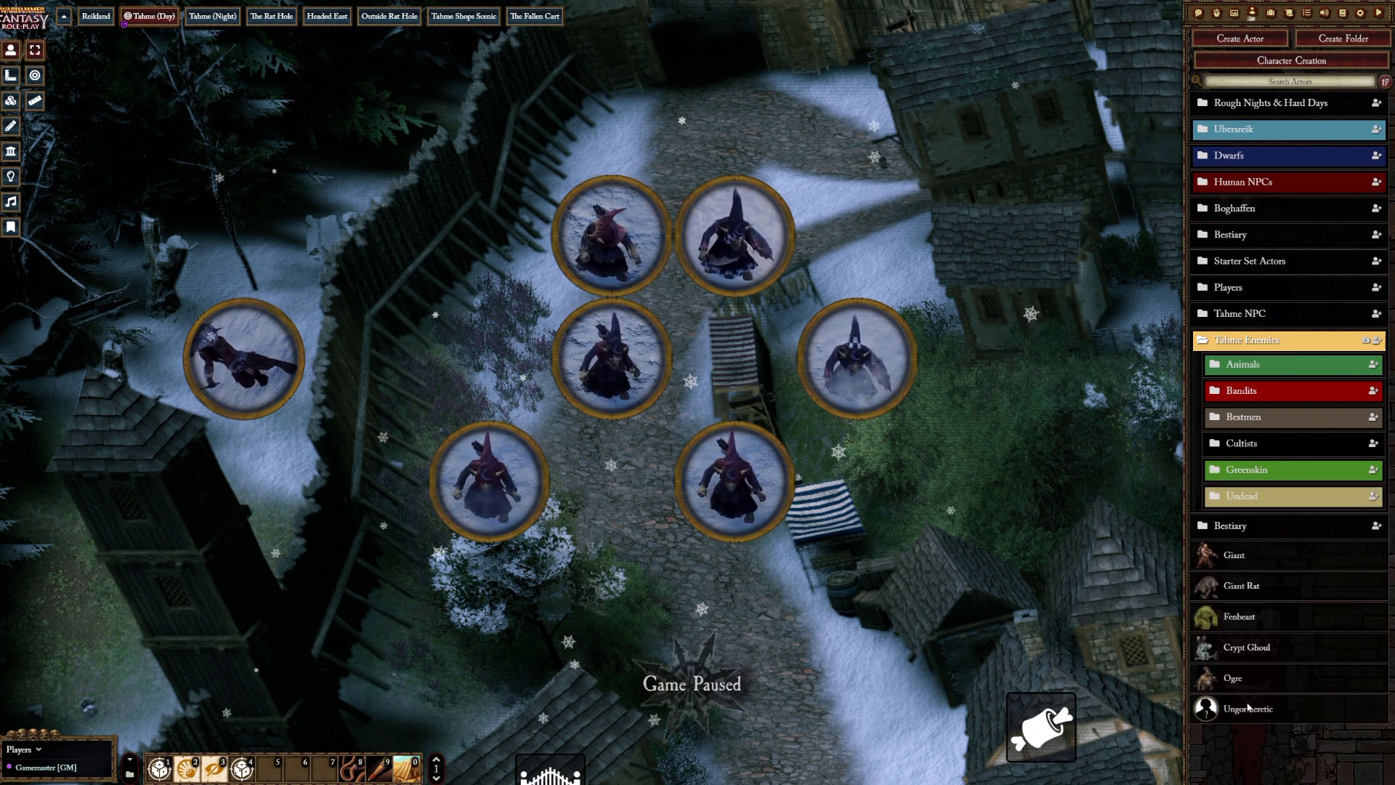
pyautogui.moveTo(1248, 707); pyautogui.dragTo(366, 357)
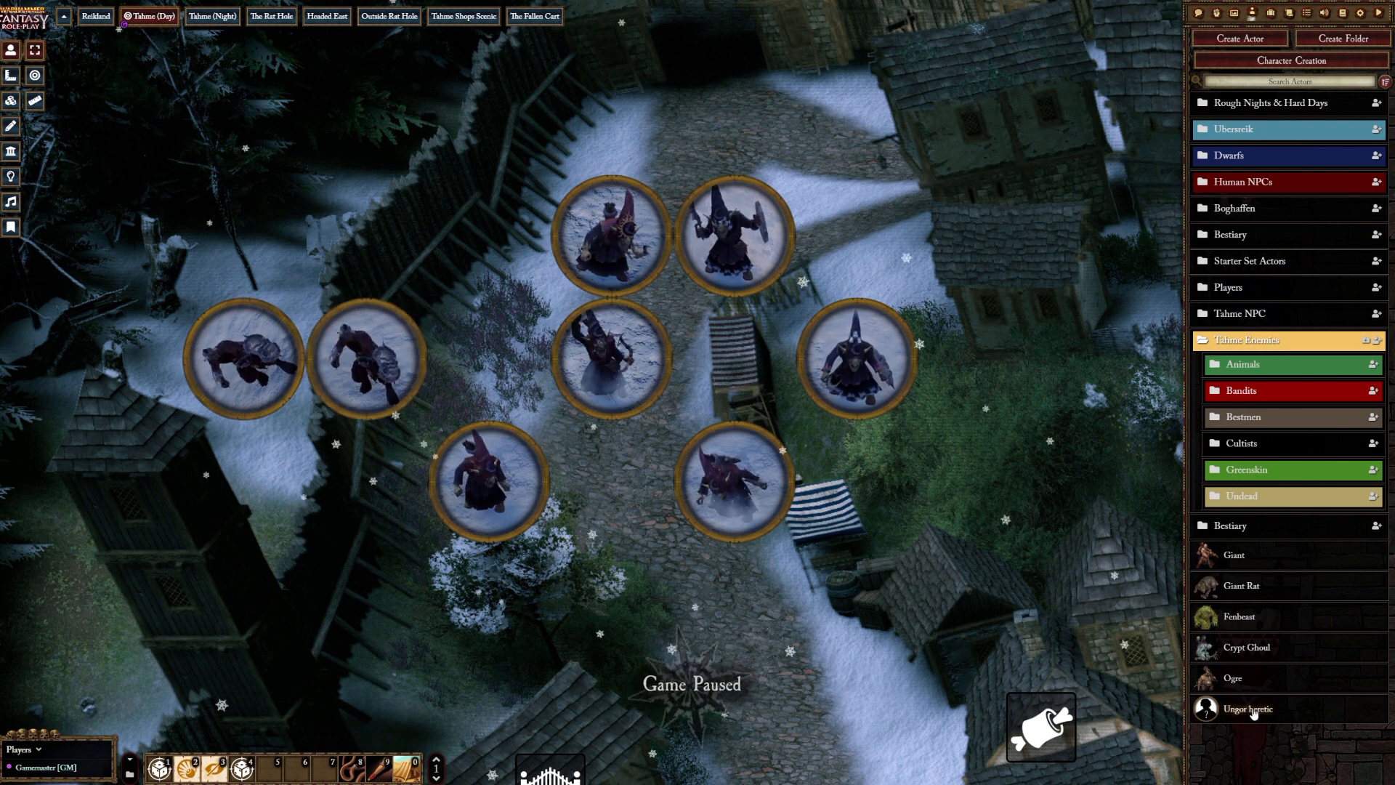
pyautogui.moveTo(1253, 713); pyautogui.dragTo(461, 304)
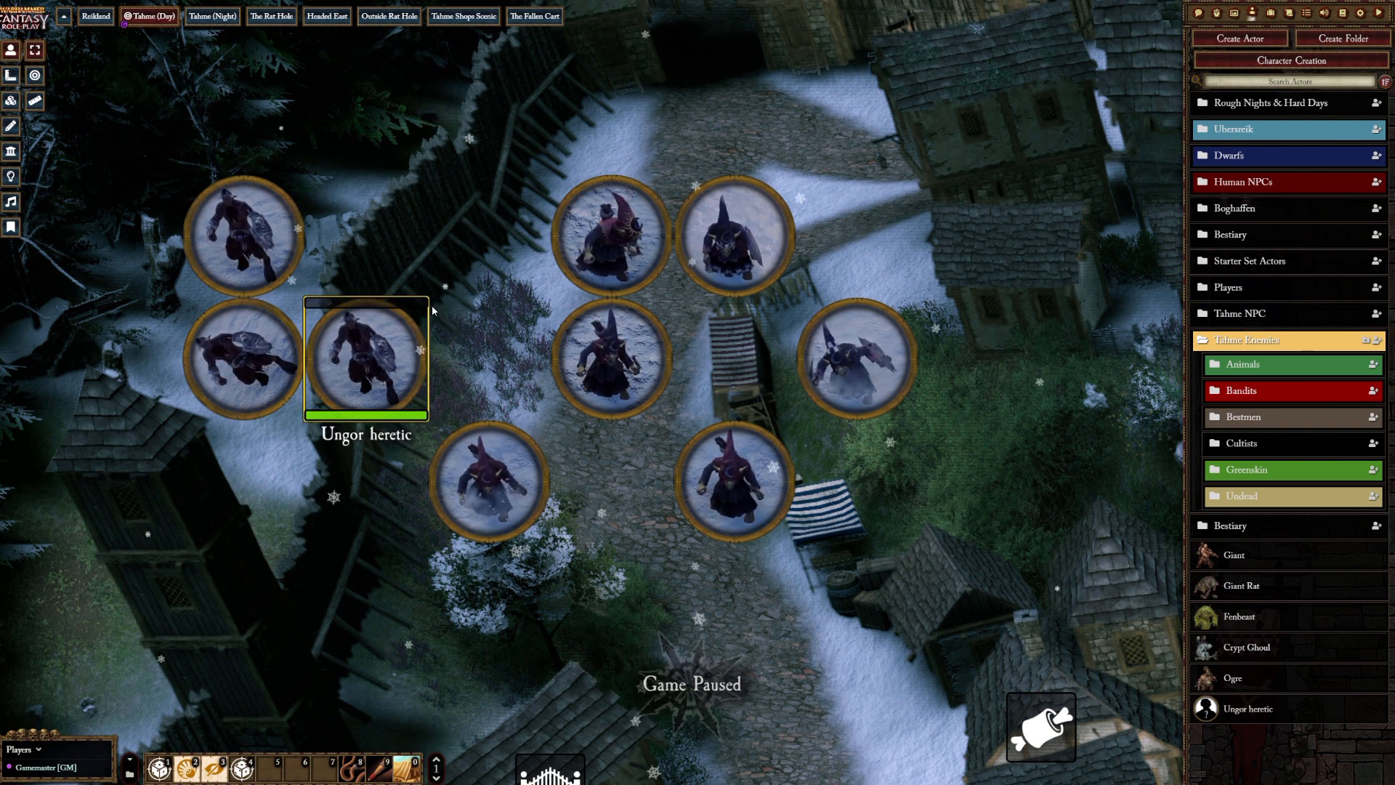
# - Select all three Ungor heretic tokens around the palisade and delete them
pyautogui.moveTo(247, 233); pyautogui.dragTo(305, 187)
pyautogui.moveTo(144, 137); pyautogui.dragTo(423, 423)
pyautogui.press('Delete')
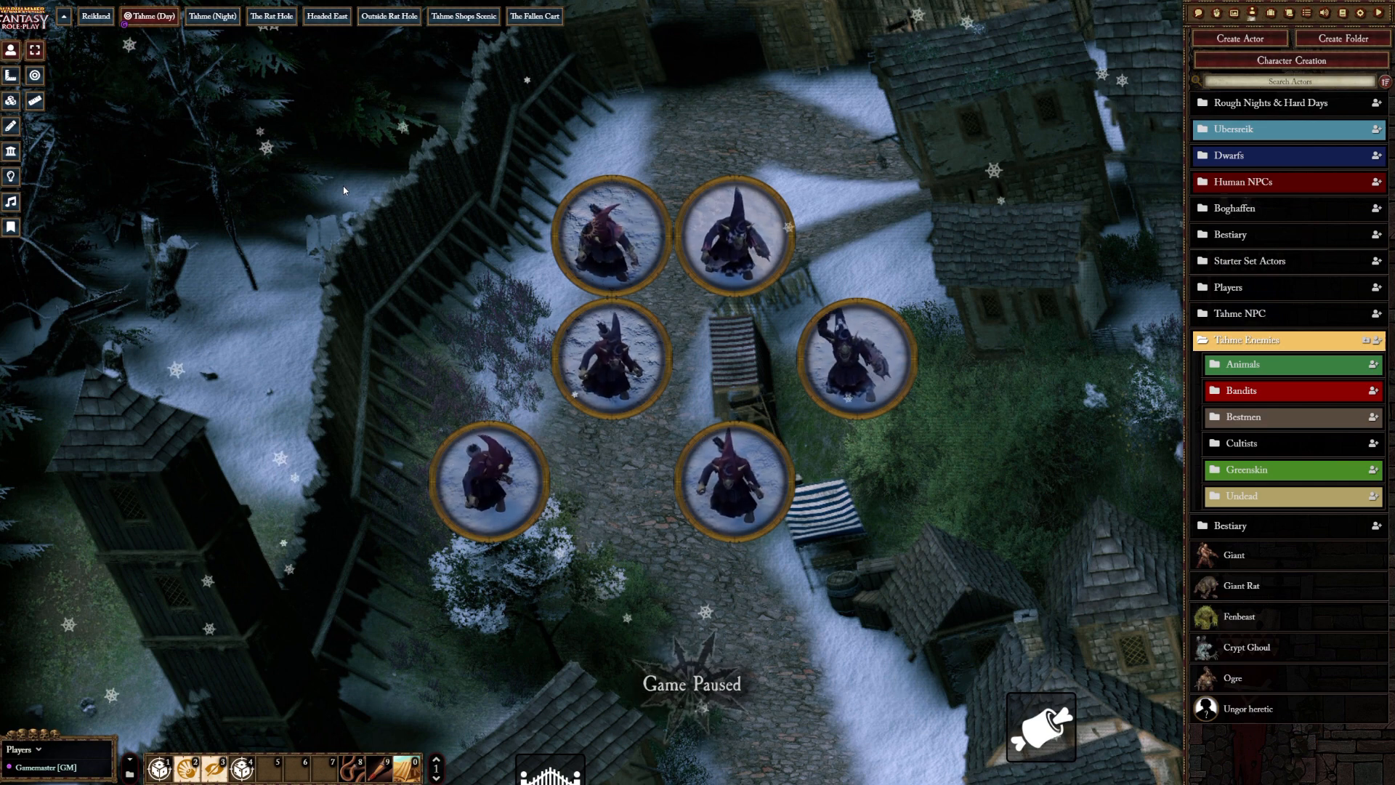
# - Open the Giant actor's sheet and display the image settings of its prototype token
pyautogui.click(1237, 559)
pyautogui.moveTo(848, 199); pyautogui.dragTo(444, 184)
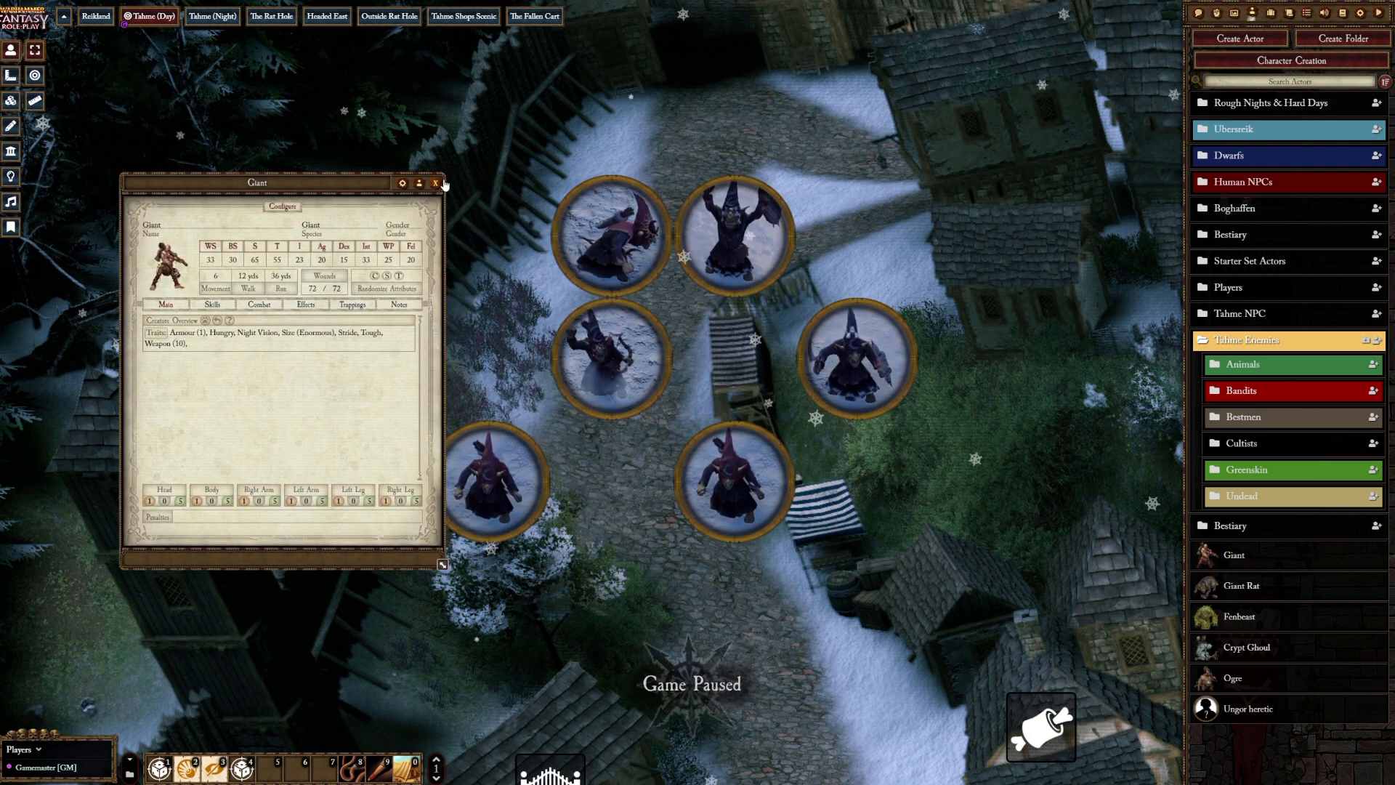
pyautogui.click(419, 183)
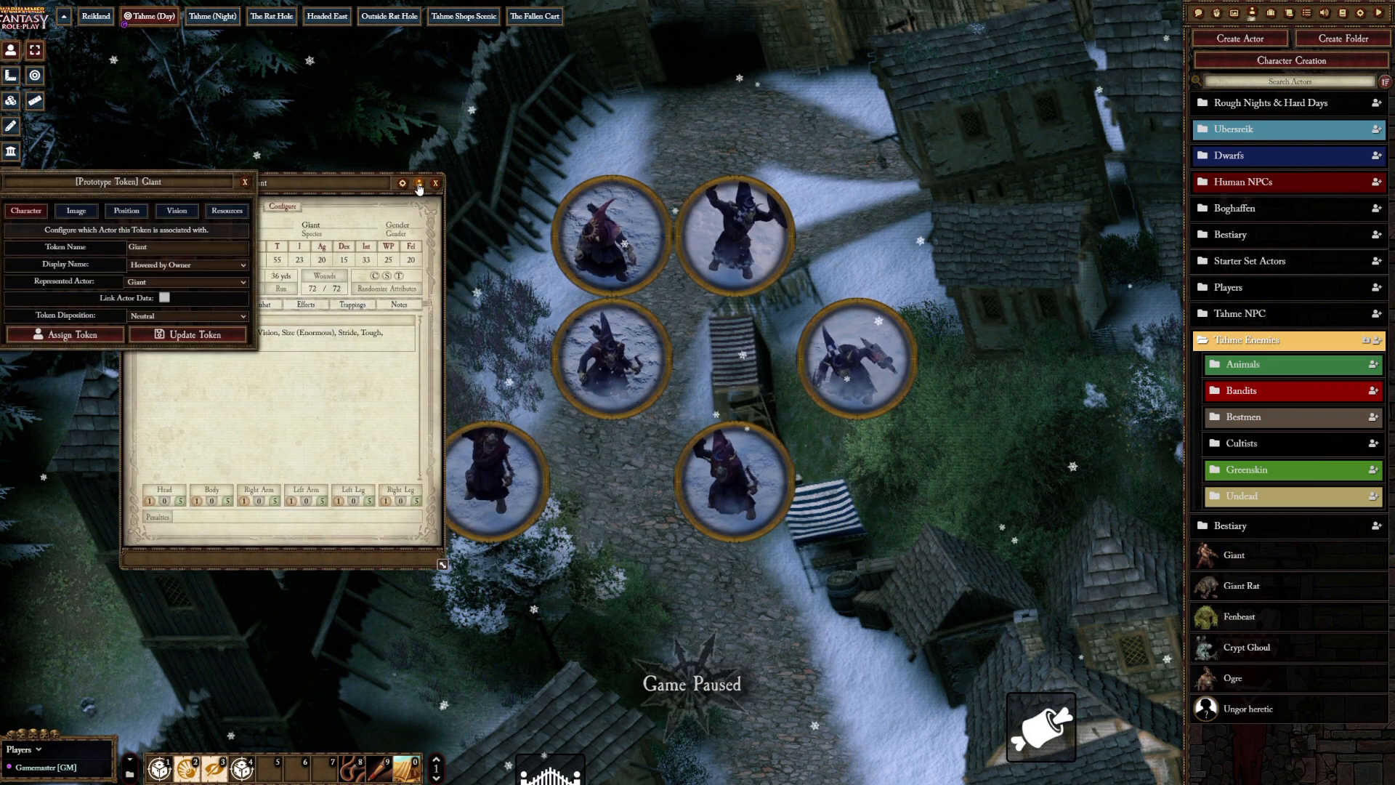
pyautogui.click(86, 213)
pyautogui.moveTo(145, 181); pyautogui.dragTo(622, 191)
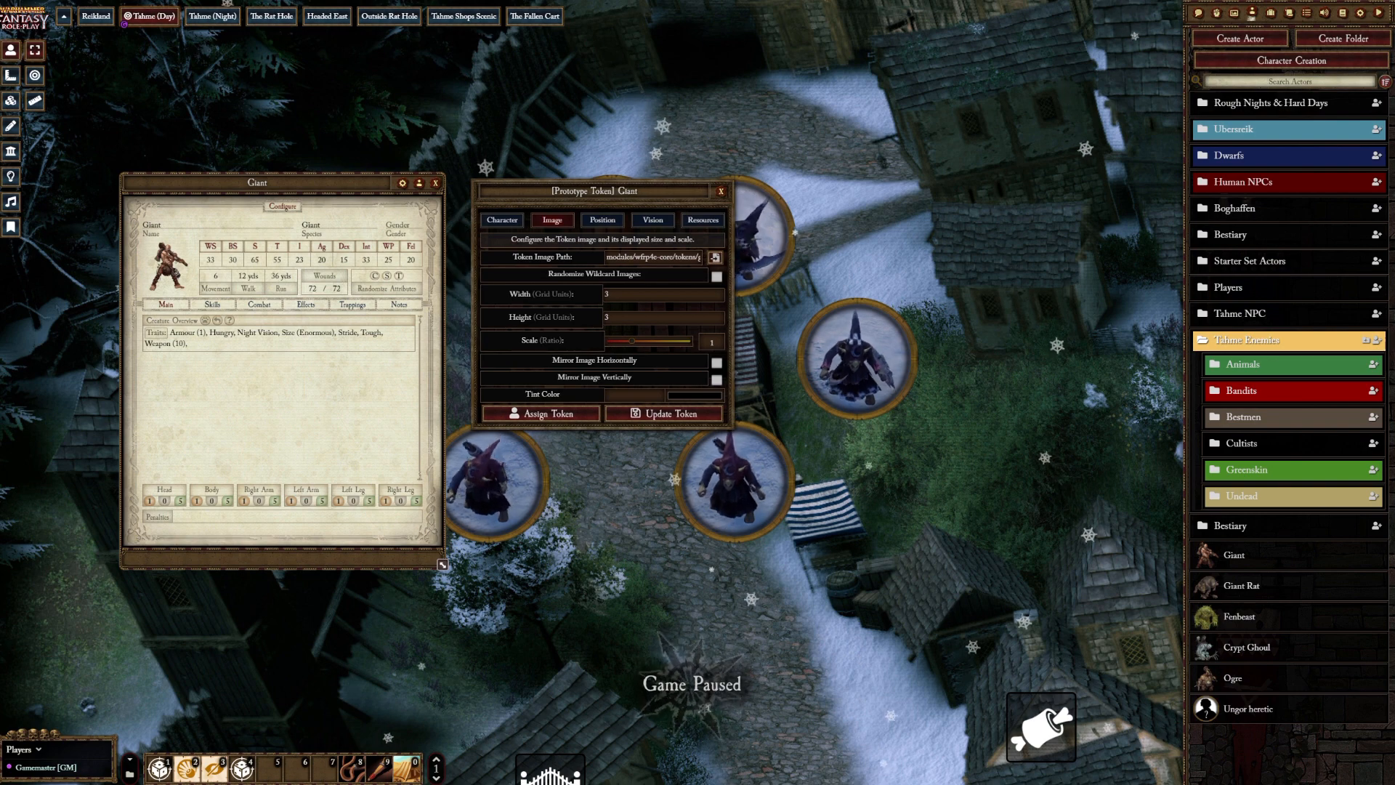
# - Change the Giant's token image path to modules/wfrp4e-core/tokens/giant* and enable Randomize Wildcard Images
pyautogui.moveTo(658, 257); pyautogui.dragTo(742, 258)
pyautogui.click(669, 258)
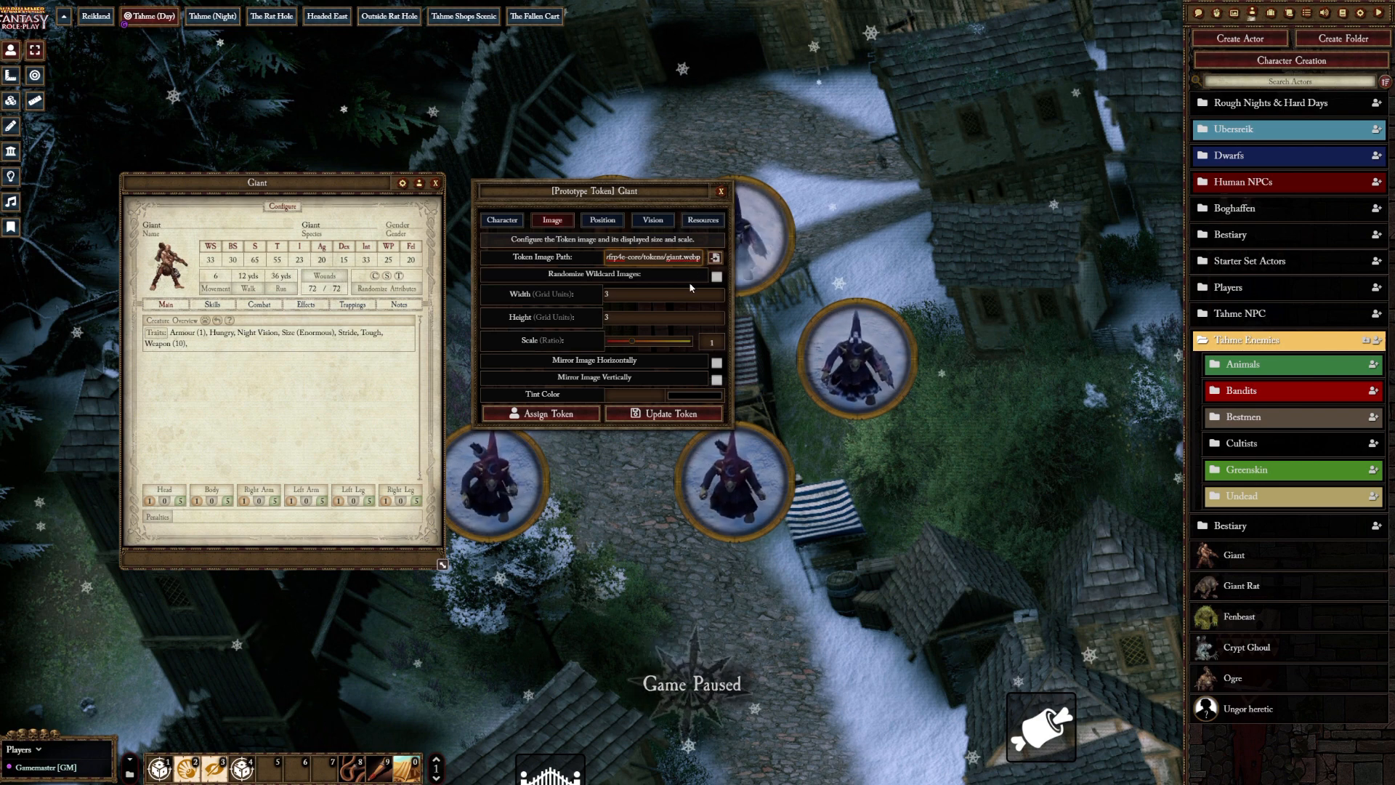
pyautogui.press('BackSpace')
pyautogui.press('BackSpace')
pyautogui.press('BackSpace')
pyautogui.press('BackSpace')
pyautogui.press('BackSpace')
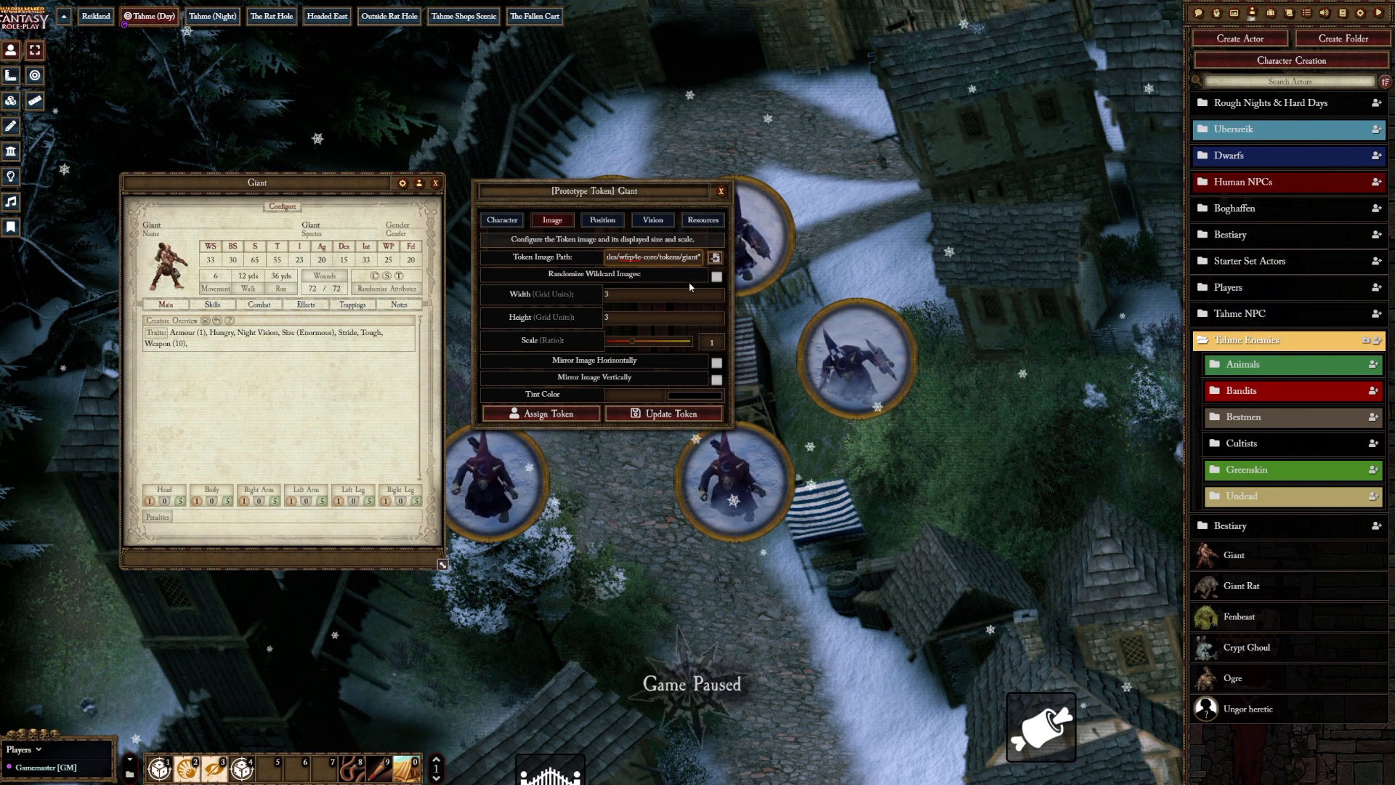
pyautogui.write('*')
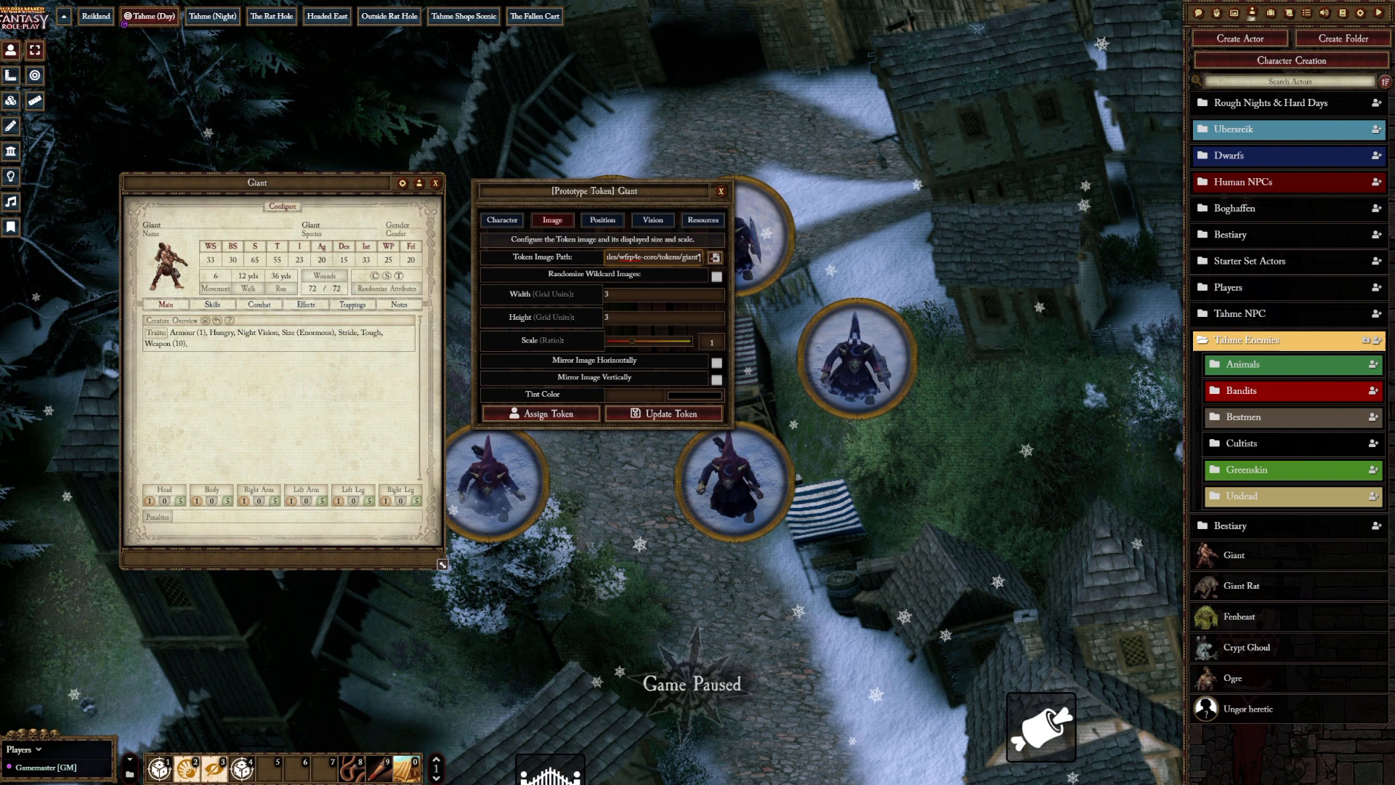
pyautogui.click(717, 277)
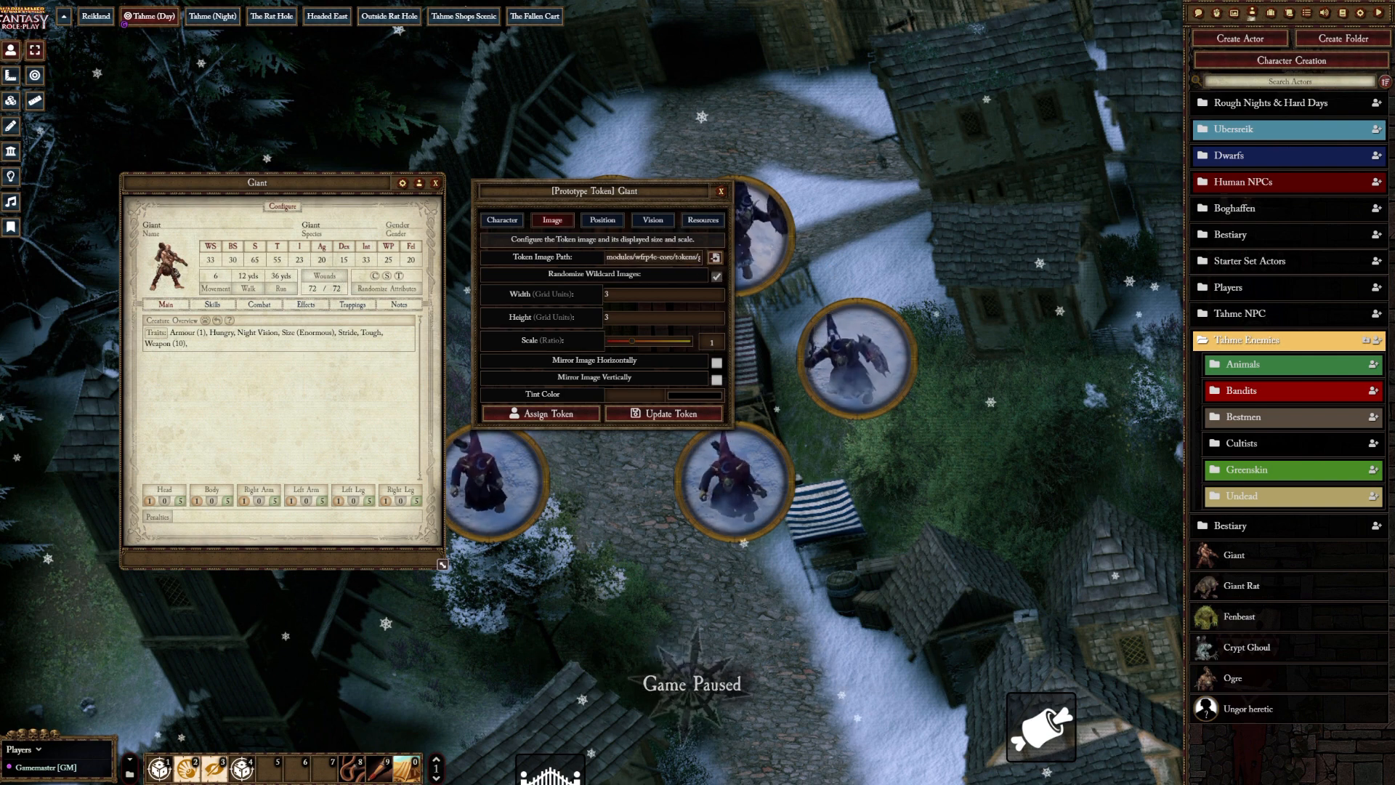
# - Review the end of the wildcard image path, then close the prototype token settings and Giant sheet without updating
pyautogui.moveTo(698, 257); pyautogui.dragTo(713, 259)
pyautogui.click(696, 258)
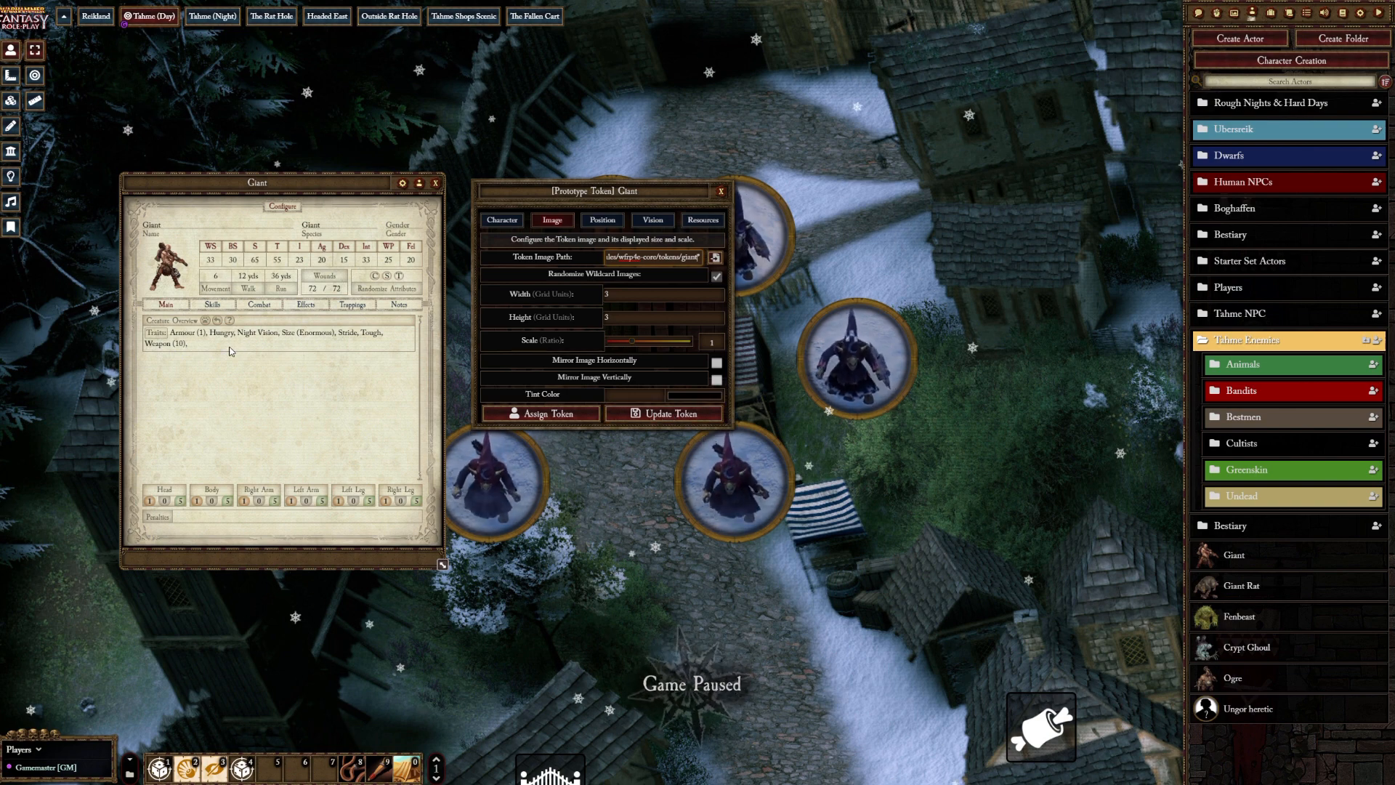
pyautogui.click(721, 192)
pyautogui.click(436, 183)
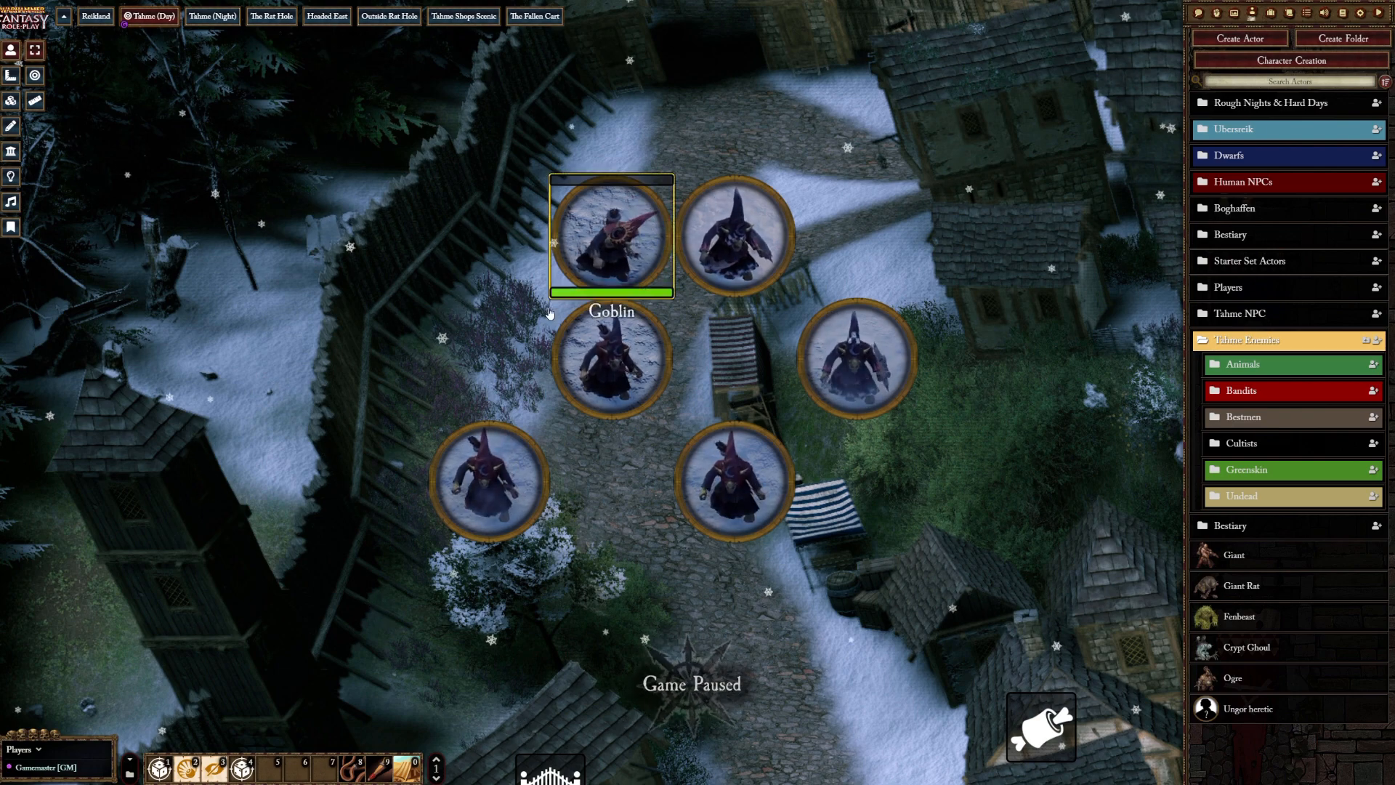
# - Select all six night goblin tokens on the village road and delete them from the scene
pyautogui.moveTo(499, 287); pyautogui.dragTo(629, 95)
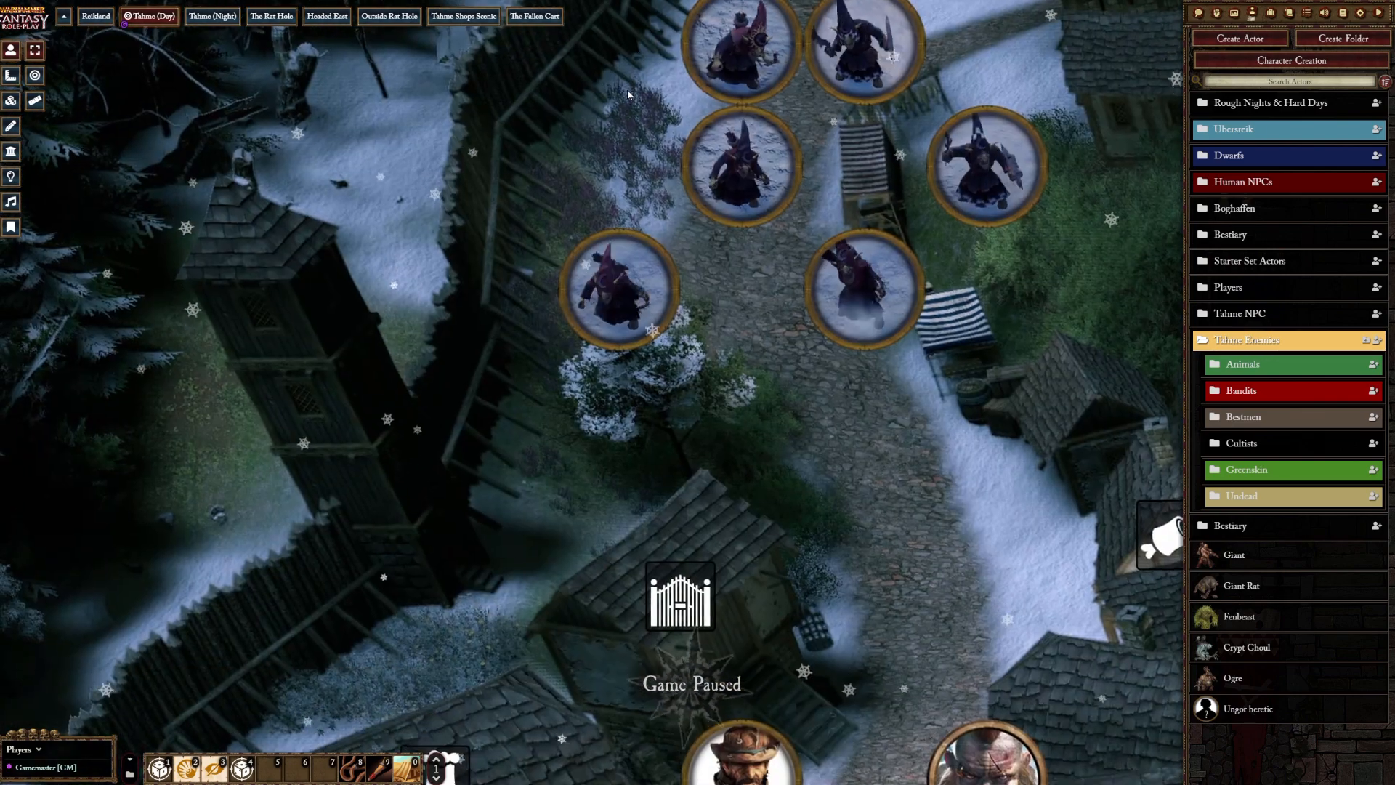
pyautogui.moveTo(573, 176); pyautogui.dragTo(390, 344)
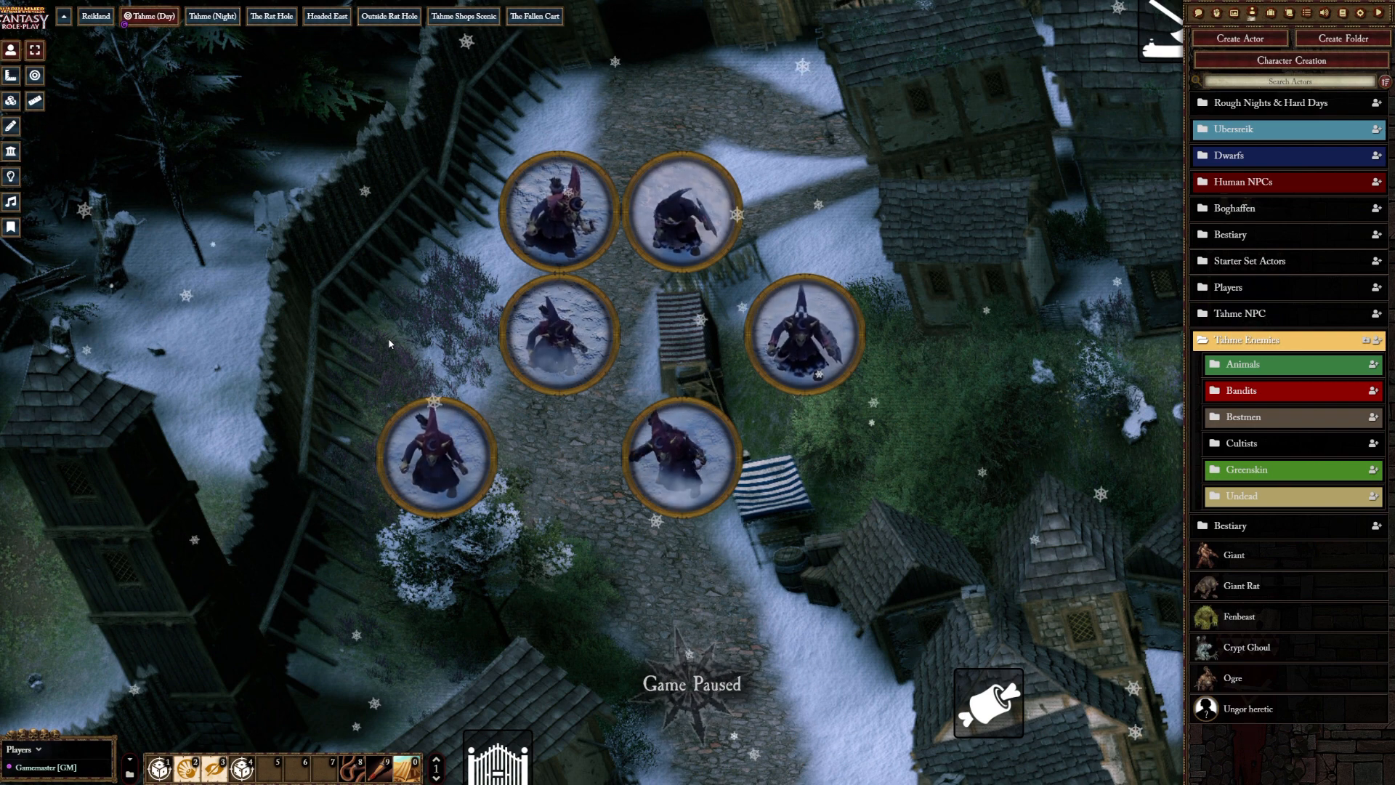
pyautogui.moveTo(299, 138); pyautogui.dragTo(960, 558)
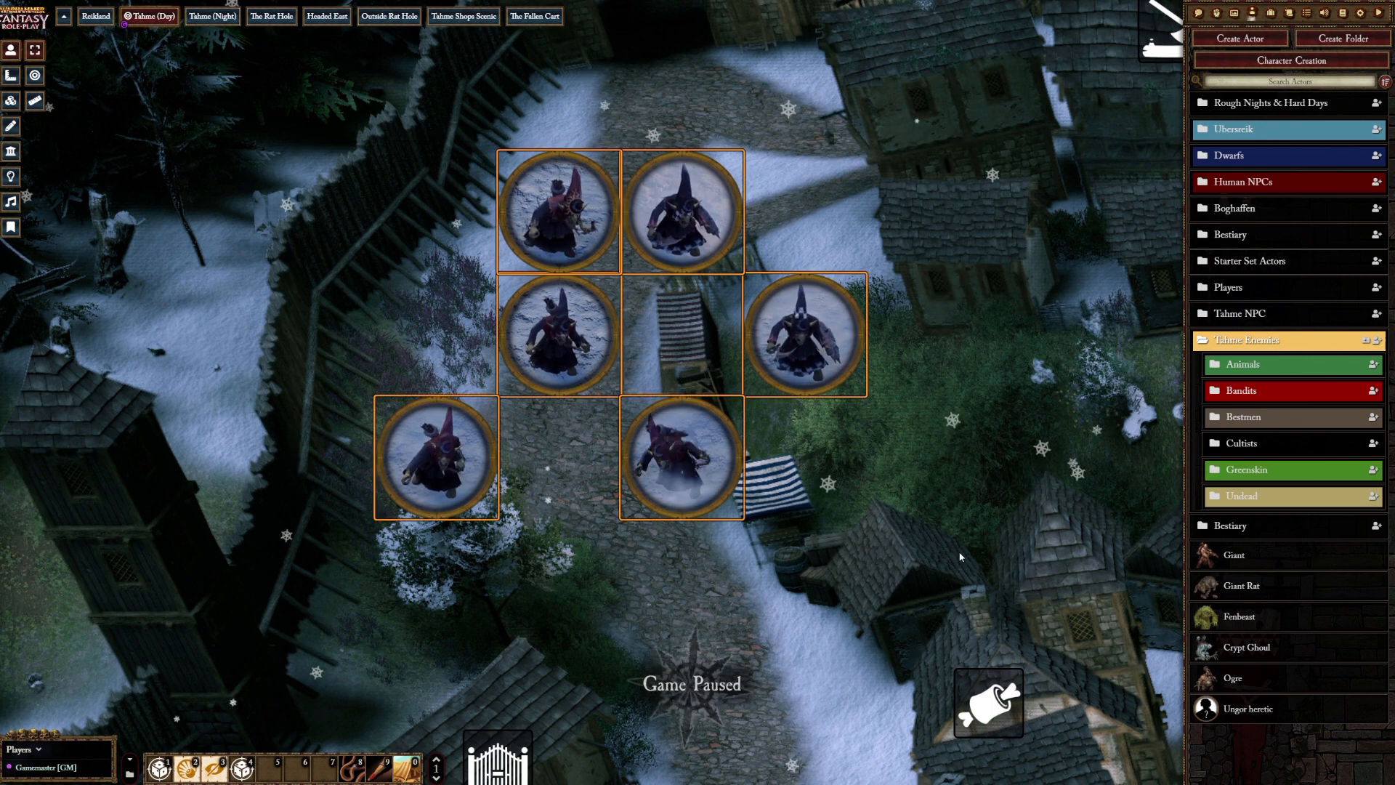
pyautogui.press('Delete')
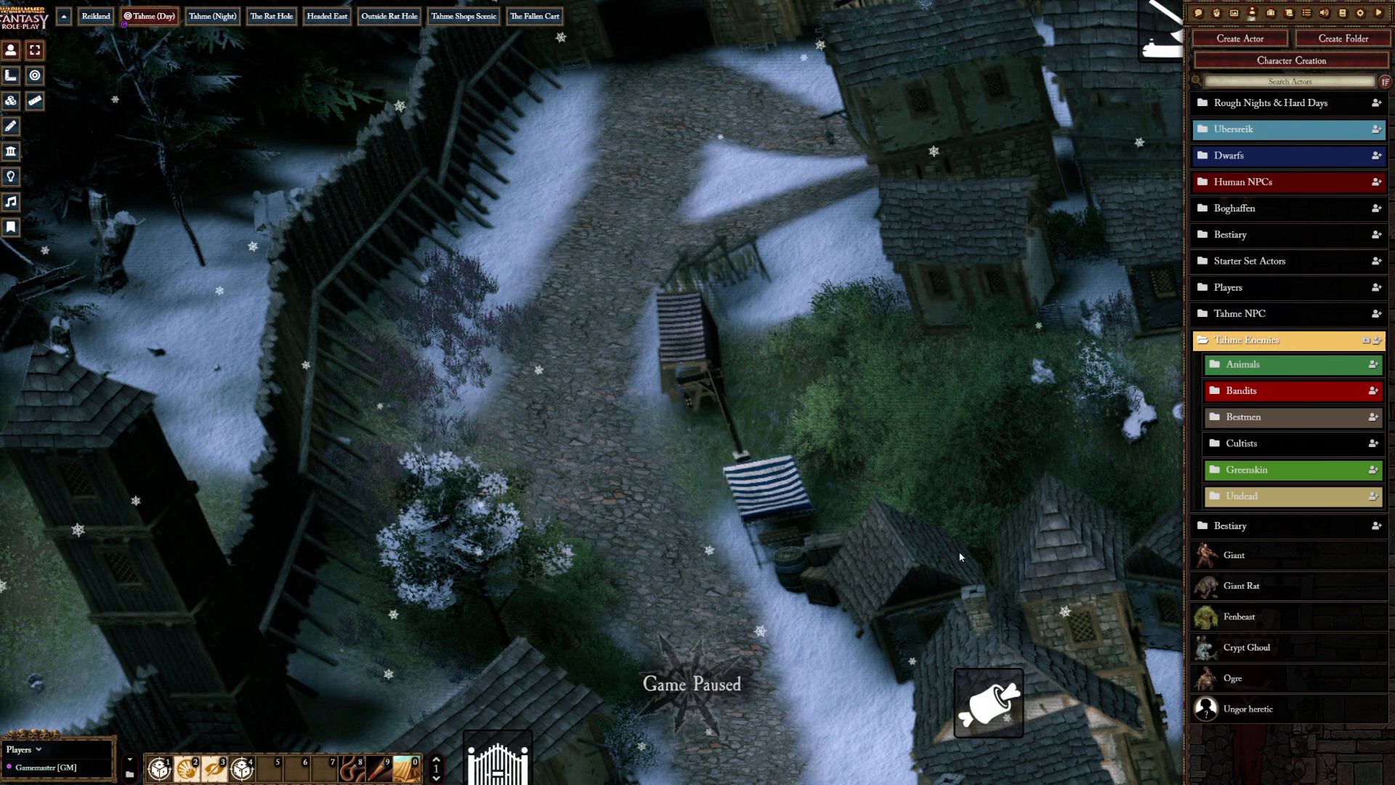